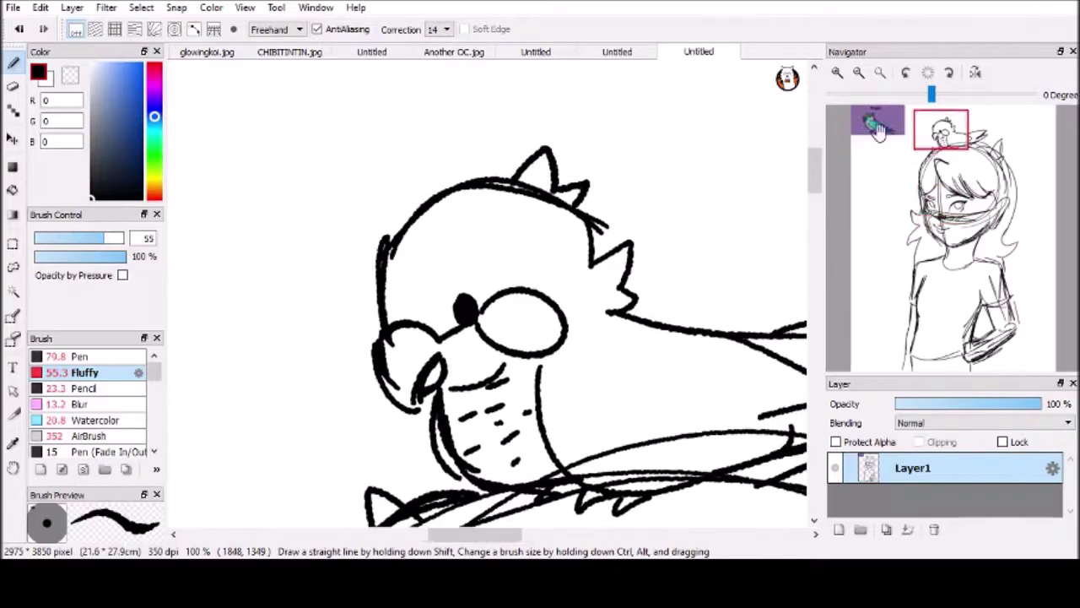
- Undo the last stroke on the bird sketch
{"action": "key", "text": "ctrl+z"}
{"action": "left_click", "coordinate": [858, 72]}
{"action": "left_click_drag", "start_coordinate": [916, 162], "coordinate": [969, 313]}
{"action": "left_click", "coordinate": [858, 72]}
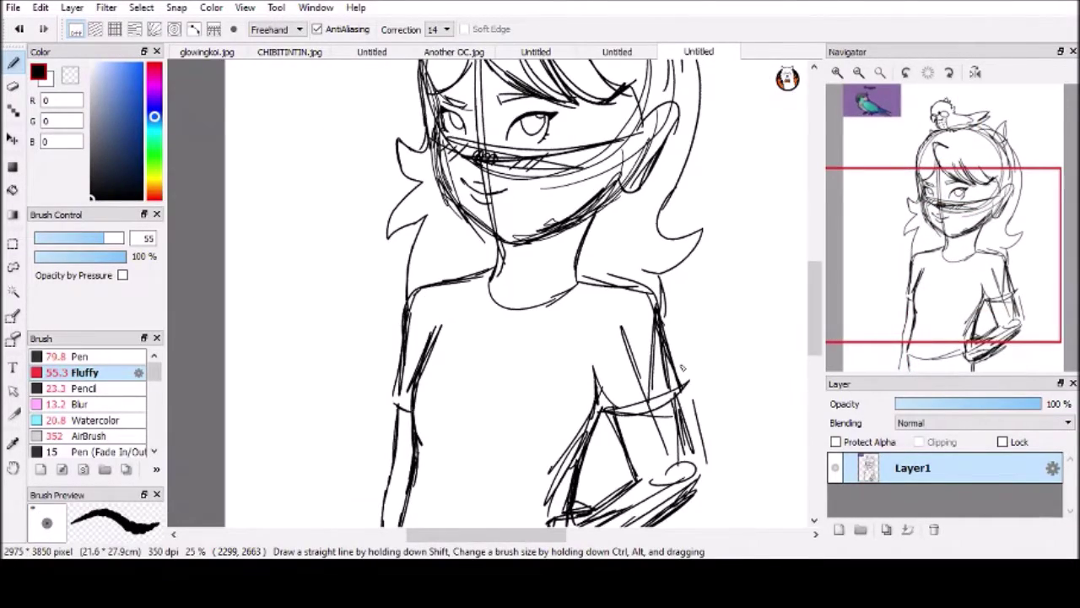
- Add a new layer above the sketch for line art and lower the opacity of the sketch layer
{"action": "left_click", "coordinate": [838, 529]}
{"action": "left_click", "coordinate": [912, 499]}
{"action": "left_click", "coordinate": [837, 71]}
{"action": "left_click_drag", "start_coordinate": [1041, 403], "coordinate": [902, 403]}
{"action": "left_click", "coordinate": [837, 71]}
{"action": "left_click", "coordinate": [912, 467]}
- Ink the bird's head outline with crest and nape feathers, then its beak and eye, using the black Fluffy brush
{"action": "mouse_move", "coordinate": [357, 321]}
{"action": "left_mouse_down"}
{"action": "mouse_move", "coordinate": [497, 154]}
{"action": "mouse_move", "coordinate": [544, 202]}
{"action": "left_mouse_up"}
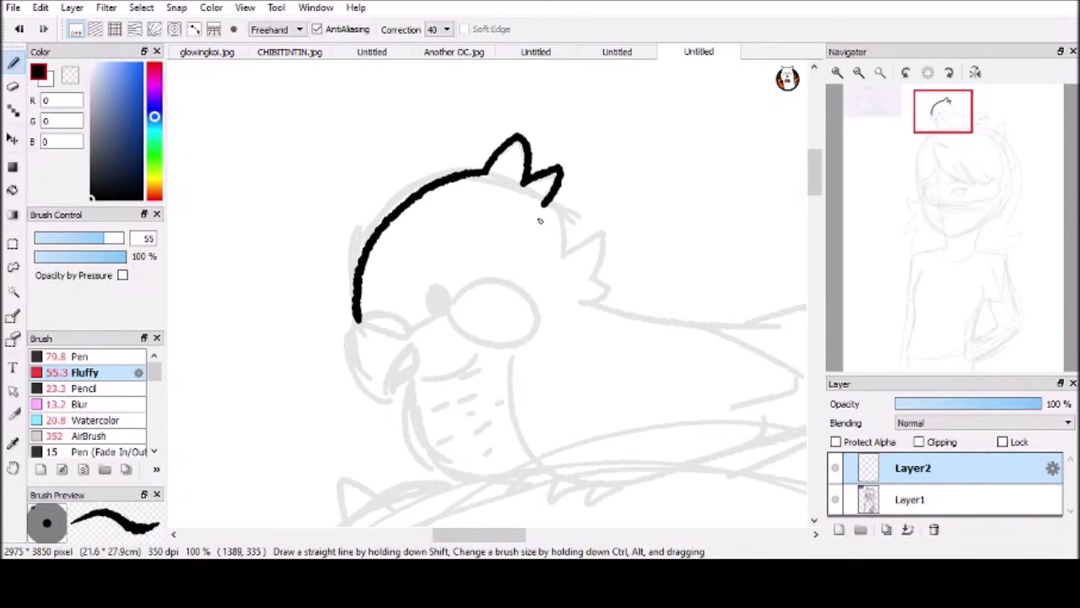
{"action": "left_click_drag", "start_coordinate": [632, 268], "coordinate": [687, 167]}
{"action": "left_click_drag", "start_coordinate": [412, 221], "coordinate": [432, 234]}
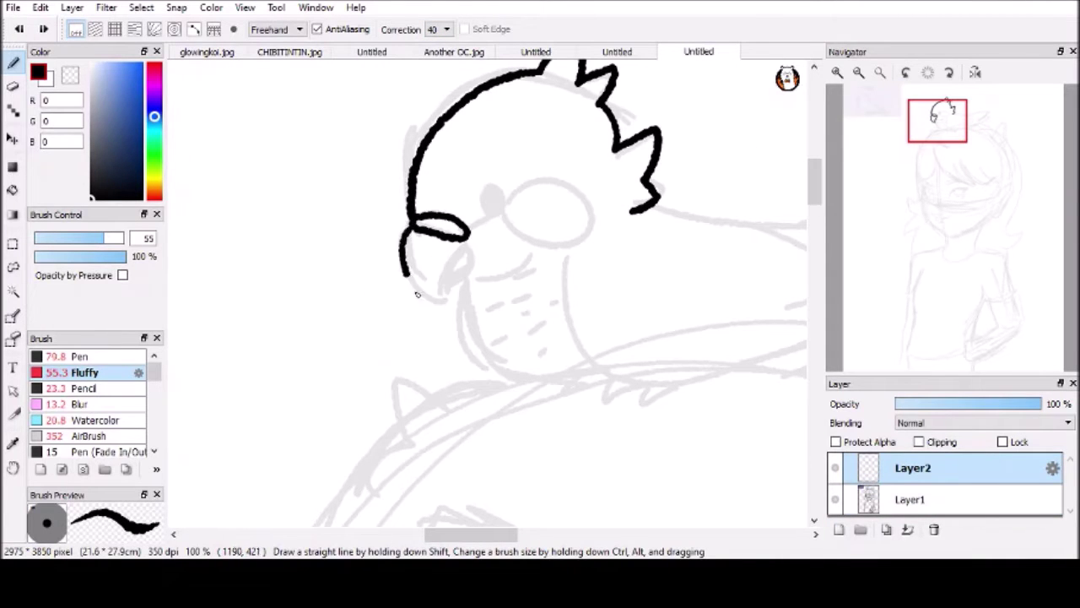
{"action": "left_click_drag", "start_coordinate": [701, 237], "coordinate": [735, 232]}
{"action": "left_click_drag", "start_coordinate": [528, 209], "coordinate": [537, 224]}
{"action": "mouse_move", "coordinate": [510, 273]}
{"action": "left_mouse_down"}
{"action": "mouse_move", "coordinate": [737, 247]}
{"action": "mouse_move", "coordinate": [462, 217]}
{"action": "left_mouse_up"}
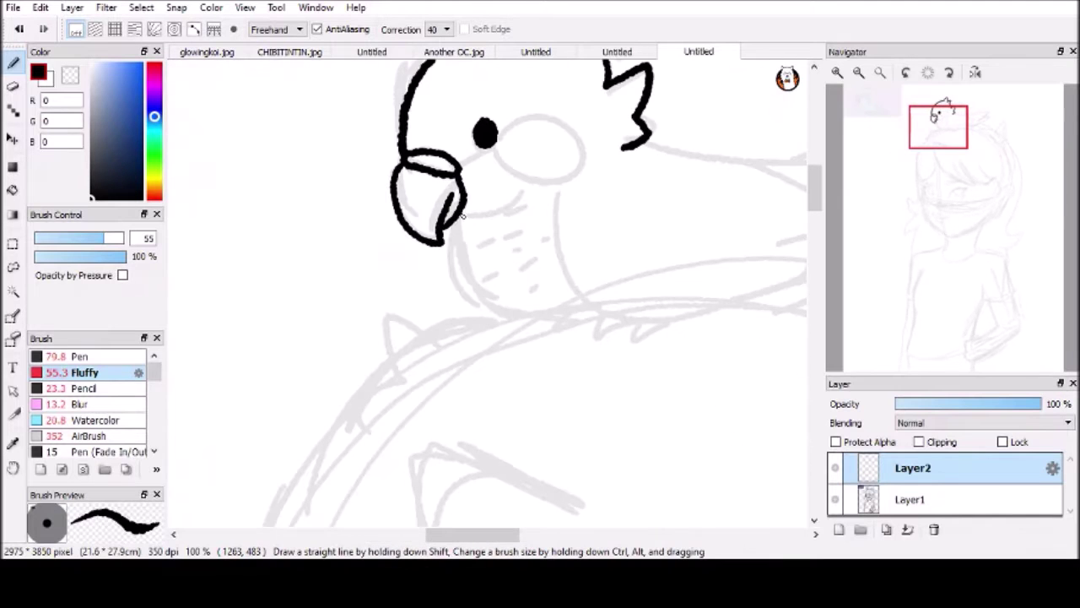
- Ink the bird's speckled chest, belly curve and the outline of its folded wing
{"action": "scroll", "coordinate": [687, 336], "scroll_direction": "down", "scroll_amount": 1}
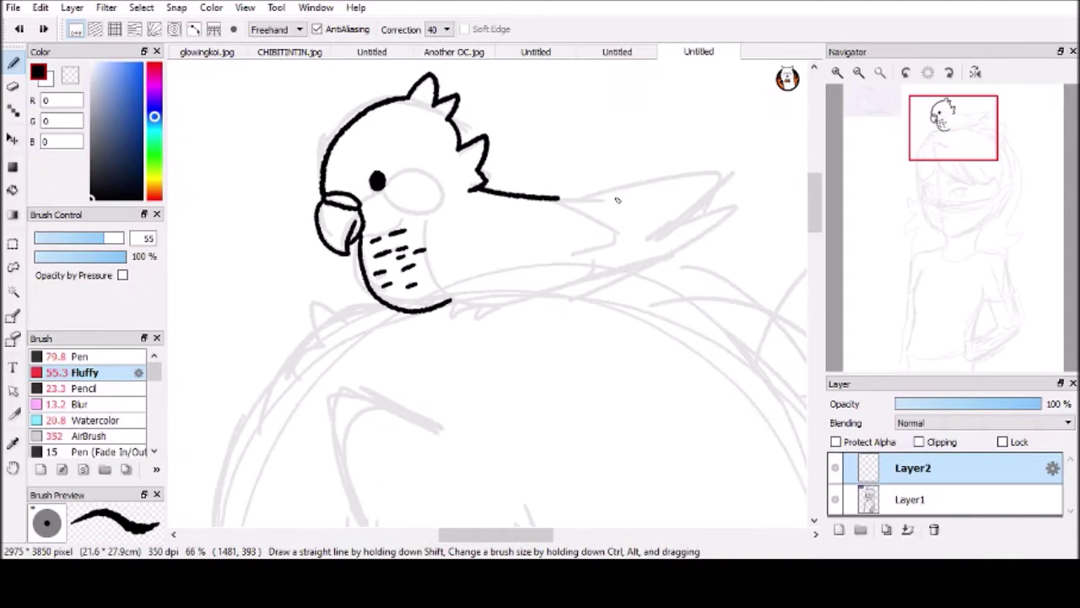
{"action": "left_click_drag", "start_coordinate": [471, 189], "coordinate": [456, 297]}
{"action": "key", "text": "ctrl+z"}
{"action": "left_click_drag", "start_coordinate": [468, 192], "coordinate": [456, 299]}
{"action": "left_click_drag", "start_coordinate": [506, 229], "coordinate": [555, 226]}
- Ink the bird's long tail feathers and the small claws under its belly
{"action": "mouse_move", "coordinate": [954, 128]}
{"action": "left_mouse_down"}
{"action": "mouse_move", "coordinate": [934, 152]}
{"action": "mouse_move", "coordinate": [950, 125]}
{"action": "mouse_move", "coordinate": [901, 132]}
{"action": "mouse_move", "coordinate": [953, 133]}
{"action": "left_mouse_up"}
{"action": "left_click_drag", "start_coordinate": [540, 184], "coordinate": [655, 138]}
{"action": "key", "text": "ctrl+z"}
{"action": "left_click_drag", "start_coordinate": [540, 181], "coordinate": [559, 194]}
{"action": "left_click_drag", "start_coordinate": [485, 252], "coordinate": [726, 143]}
{"action": "left_click_drag", "start_coordinate": [449, 253], "coordinate": [592, 228]}
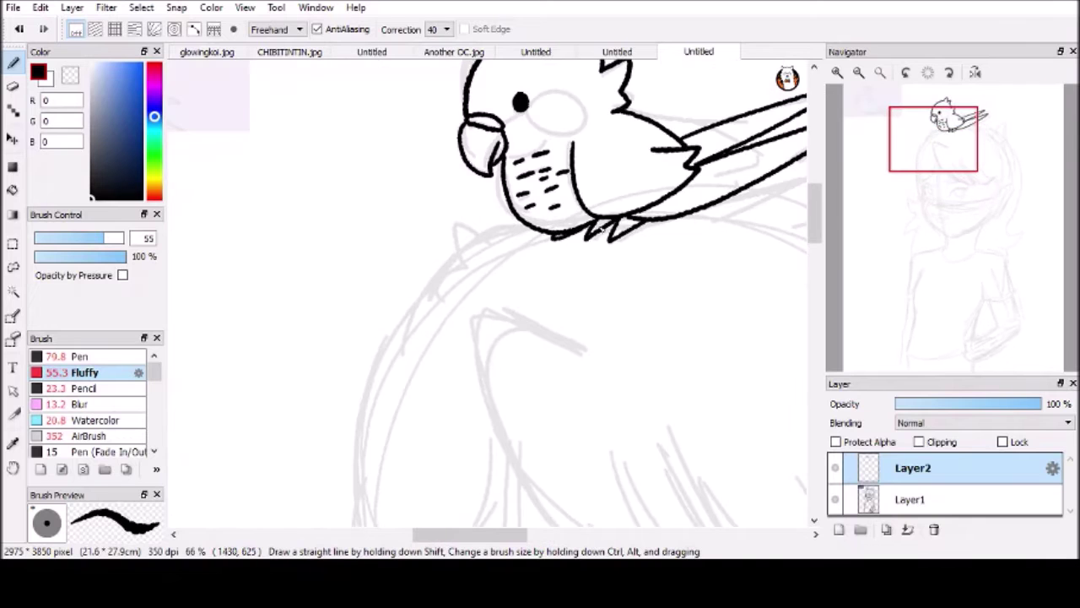
- Ink the girl's sweeping bangs and the back of her head down to the ear
{"action": "scroll", "coordinate": [489, 296], "scroll_direction": "down", "scroll_amount": 3}
{"action": "scroll", "coordinate": [489, 295], "scroll_direction": "down", "scroll_amount": 2}
{"action": "mouse_move", "coordinate": [519, 275]}
{"action": "left_mouse_down"}
{"action": "mouse_move", "coordinate": [591, 404]}
{"action": "mouse_move", "coordinate": [502, 269]}
{"action": "mouse_move", "coordinate": [578, 404]}
{"action": "left_mouse_up"}
{"action": "scroll", "coordinate": [540, 338], "scroll_direction": "up", "scroll_amount": 1}
{"action": "key", "text": "ctrl+z"}
{"action": "left_click_drag", "start_coordinate": [612, 296], "coordinate": [578, 384]}
{"action": "left_click_drag", "start_coordinate": [577, 384], "coordinate": [461, 489]}
{"action": "mouse_move", "coordinate": [656, 151]}
{"action": "left_mouse_down"}
{"action": "mouse_move", "coordinate": [603, 279]}
{"action": "mouse_move", "coordinate": [633, 144]}
{"action": "mouse_move", "coordinate": [684, 332]}
{"action": "left_mouse_up"}
{"action": "mouse_move", "coordinate": [610, 325]}
{"action": "left_mouse_down"}
{"action": "mouse_move", "coordinate": [686, 225]}
{"action": "mouse_move", "coordinate": [692, 405]}
{"action": "left_mouse_up"}
- Ink the face contour from the side hair strand to the jaw, plus the neck and shirt neckline
{"action": "scroll", "coordinate": [638, 145], "scroll_direction": "left", "scroll_amount": 3}
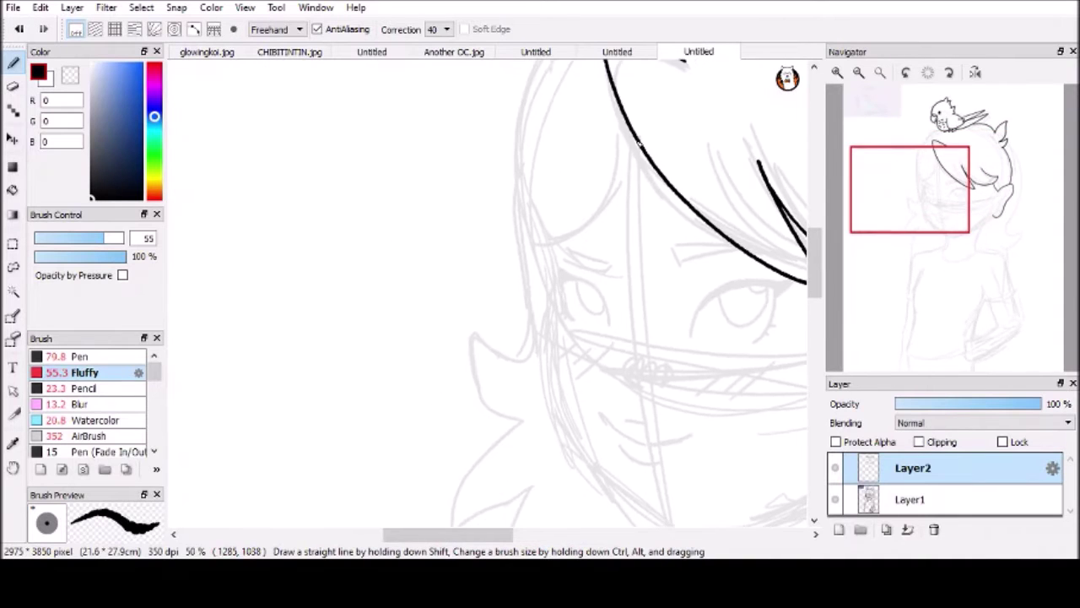
{"action": "left_click_drag", "start_coordinate": [552, 232], "coordinate": [346, 124]}
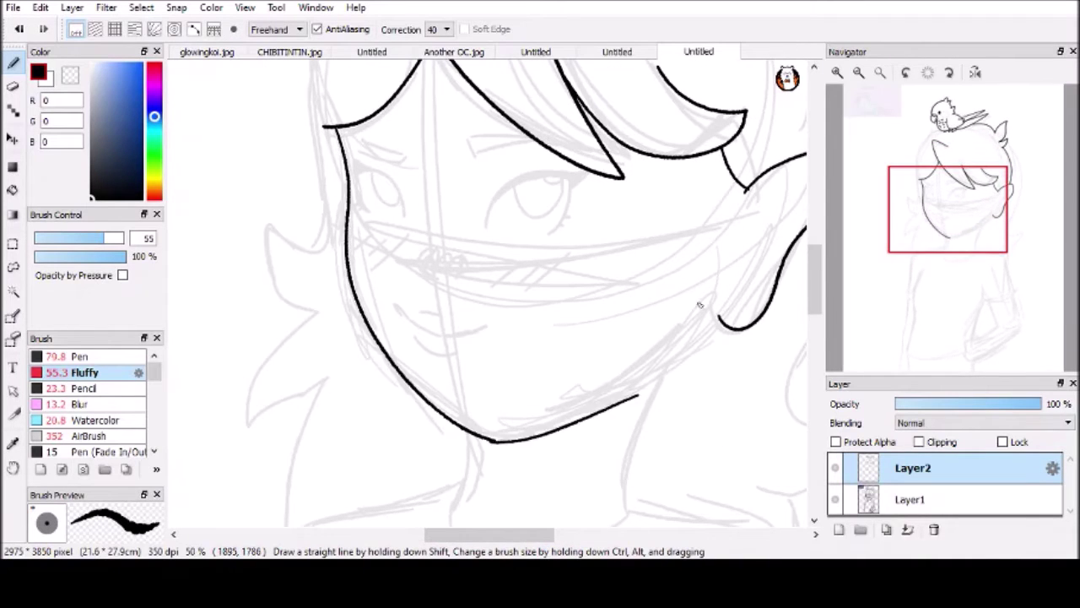
{"action": "scroll", "coordinate": [699, 305], "scroll_direction": "up", "scroll_amount": 1}
{"action": "scroll", "coordinate": [722, 229], "scroll_direction": "up", "scroll_amount": 1}
{"action": "scroll", "coordinate": [721, 229], "scroll_direction": "right", "scroll_amount": 1}
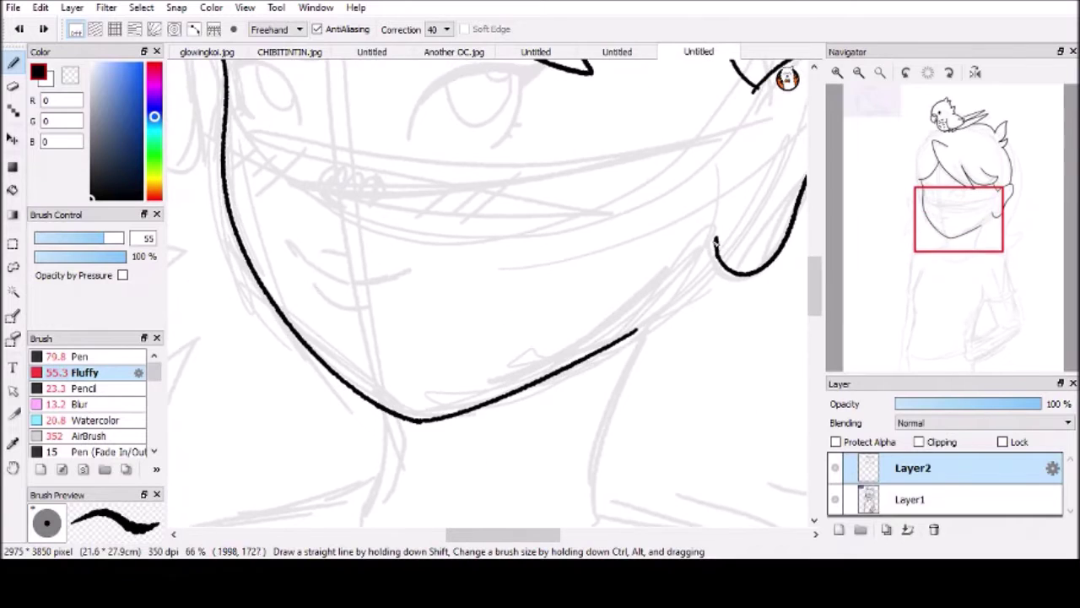
{"action": "scroll", "coordinate": [464, 257], "scroll_direction": "down", "scroll_amount": 5}
{"action": "scroll", "coordinate": [464, 257], "scroll_direction": "left", "scroll_amount": 3}
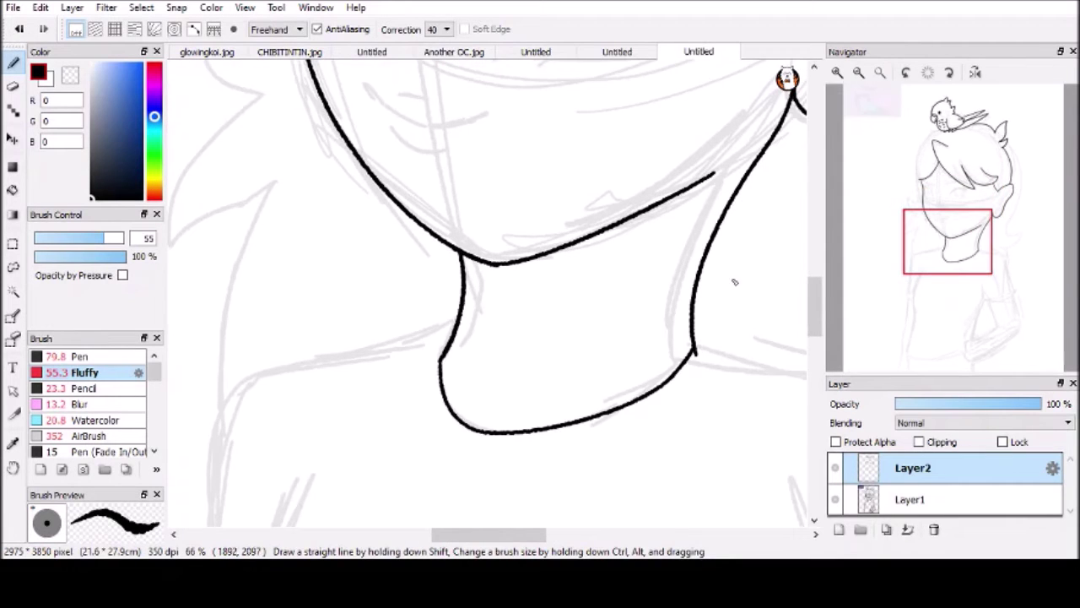
- Ink the hair on the side away from the ear, with flicked tips ending at the shoulder
{"action": "left_click", "coordinate": [918, 205]}
{"action": "scroll", "coordinate": [911, 177], "scroll_direction": "down", "scroll_amount": 1}
{"action": "left_click_drag", "start_coordinate": [908, 169], "coordinate": [924, 222]}
{"action": "scroll", "coordinate": [591, 296], "scroll_direction": "down", "scroll_amount": 5}
{"action": "left_click_drag", "start_coordinate": [506, 148], "coordinate": [482, 309]}
{"action": "scroll", "coordinate": [481, 309], "scroll_direction": "left", "scroll_amount": 2}
{"action": "left_click_drag", "start_coordinate": [515, 191], "coordinate": [588, 261]}
{"action": "scroll", "coordinate": [588, 261], "scroll_direction": "down", "scroll_amount": 2}
{"action": "left_click_drag", "start_coordinate": [588, 134], "coordinate": [544, 301]}
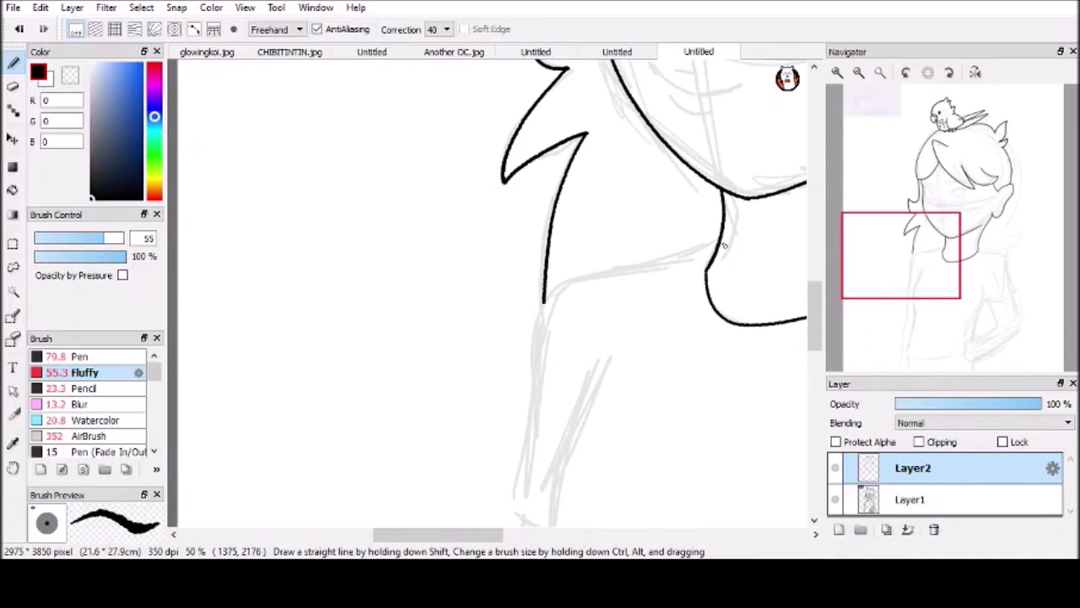
- Ink the T-shirt with its shoulders, both sleeves, side line and bottom hem
{"action": "scroll", "coordinate": [511, 488], "scroll_direction": "down", "scroll_amount": 3}
{"action": "scroll", "coordinate": [964, 302], "scroll_direction": "down", "scroll_amount": 1}
{"action": "left_click", "coordinate": [964, 301]}
{"action": "left_click", "coordinate": [910, 499]}
{"action": "left_click", "coordinate": [911, 467]}
{"action": "mouse_move", "coordinate": [366, 206]}
{"action": "left_mouse_down"}
{"action": "mouse_move", "coordinate": [303, 488]}
{"action": "mouse_move", "coordinate": [519, 481]}
{"action": "left_mouse_up"}
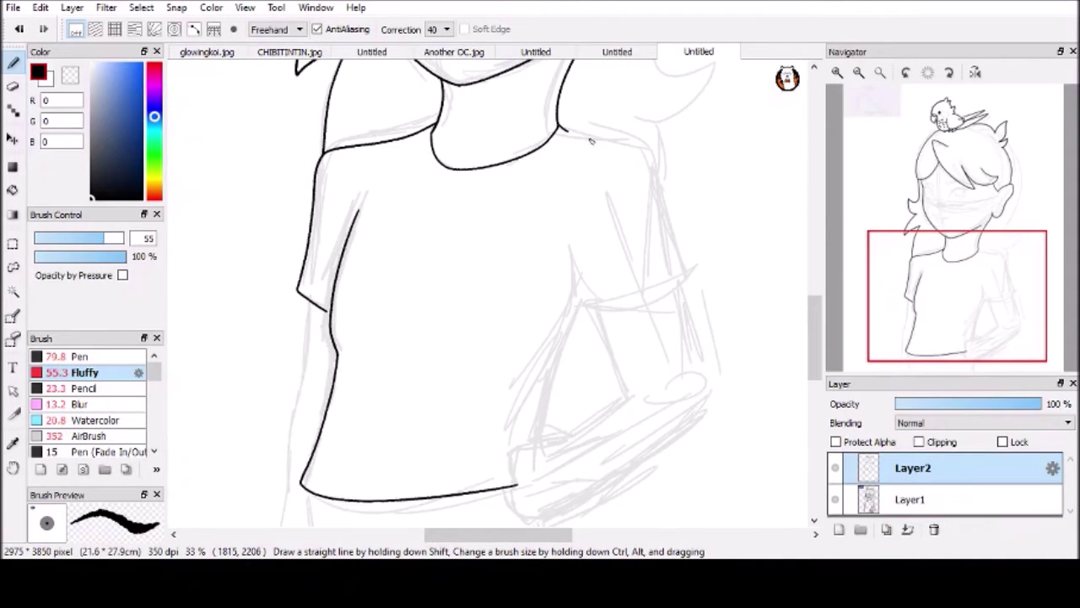
{"action": "left_click_drag", "start_coordinate": [633, 127], "coordinate": [688, 263]}
{"action": "left_click_drag", "start_coordinate": [572, 248], "coordinate": [687, 269]}
- Ink the outer and inner upper contours of the bent arm, continuing along the forearm's underside
{"action": "left_click", "coordinate": [945, 325]}
{"action": "scroll", "coordinate": [945, 325], "scroll_direction": "down", "scroll_amount": 2}
{"action": "scroll", "coordinate": [706, 217], "scroll_direction": "up", "scroll_amount": 2}
{"action": "left_click_drag", "start_coordinate": [578, 68], "coordinate": [337, 422]}
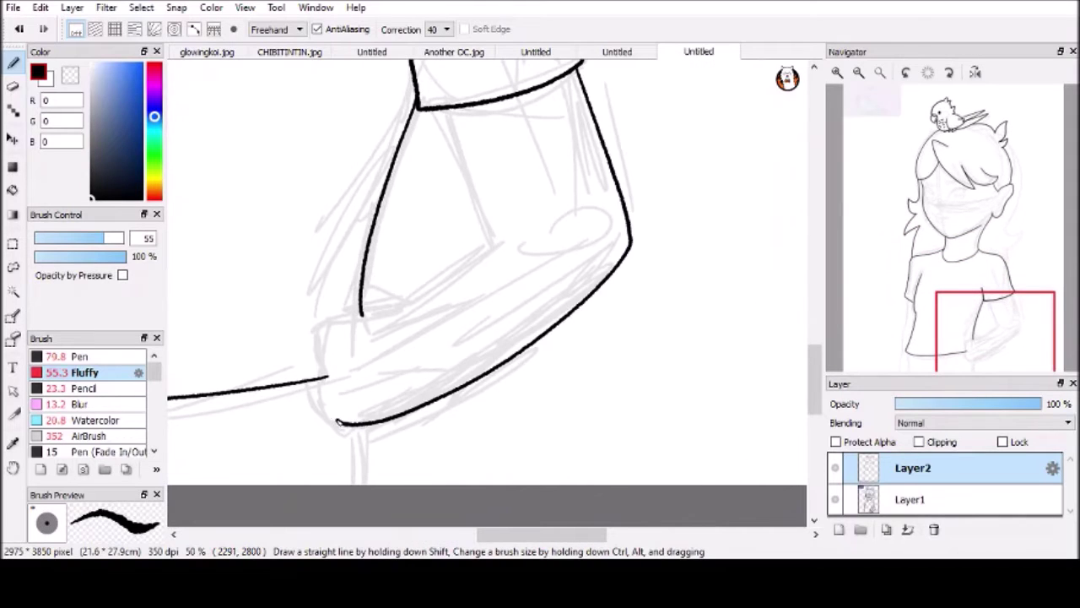
- Ink the fist resting on the hip and the inner edge of the bent arm, cleaning up stray line ends
{"action": "scroll", "coordinate": [378, 310], "scroll_direction": "up", "scroll_amount": 4}
{"action": "mouse_move", "coordinate": [312, 324]}
{"action": "left_mouse_down"}
{"action": "mouse_move", "coordinate": [378, 311]}
{"action": "mouse_move", "coordinate": [473, 319]}
{"action": "mouse_move", "coordinate": [591, 279]}
{"action": "left_mouse_up"}
{"action": "key", "text": "e"}
{"action": "key", "text": "b"}
{"action": "scroll", "coordinate": [509, 156], "scroll_direction": "down", "scroll_amount": 3}
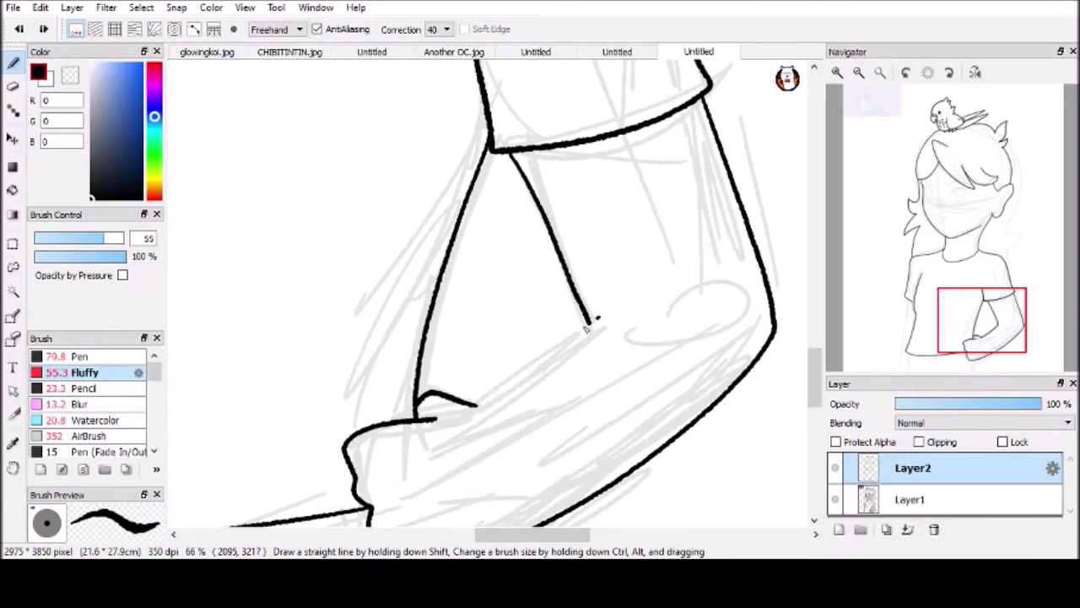
{"action": "scroll", "coordinate": [600, 320], "scroll_direction": "up", "scroll_amount": 2}
- Ink the straight arm hanging below the other sleeve and close the sleeve's edge
{"action": "scroll", "coordinate": [506, 320], "scroll_direction": "down", "scroll_amount": 4}
{"action": "scroll", "coordinate": [435, 433], "scroll_direction": "up", "scroll_amount": 3}
{"action": "left_click_drag", "start_coordinate": [392, 66], "coordinate": [432, 429]}
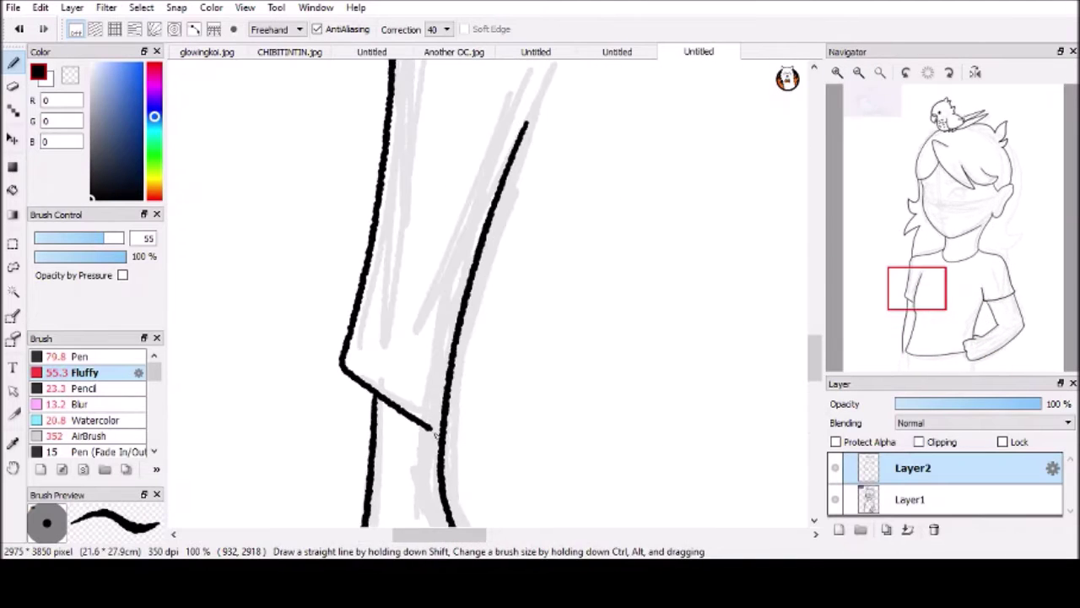
{"action": "scroll", "coordinate": [434, 432], "scroll_direction": "down", "scroll_amount": 10}
{"action": "scroll", "coordinate": [570, 387], "scroll_direction": "left", "scroll_amount": 2}
{"action": "left_click_drag", "start_coordinate": [488, 250], "coordinate": [499, 448]}
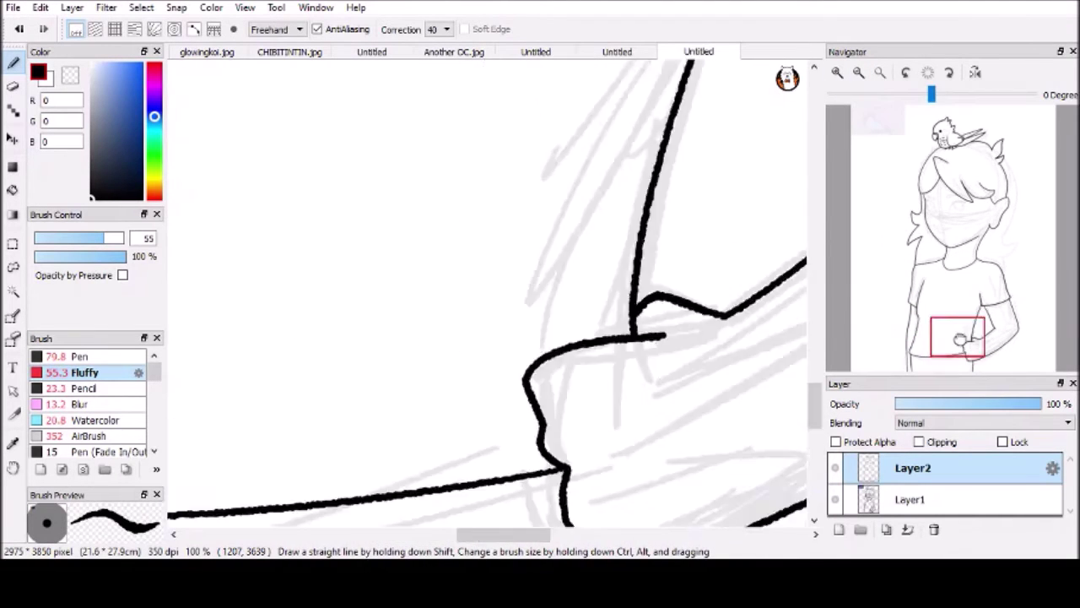
- Ink the hair falling behind the ear with its flicked tips reaching the shoulder
{"action": "scroll", "coordinate": [540, 338], "scroll_direction": "up", "scroll_amount": 5}
{"action": "scroll", "coordinate": [540, 338], "scroll_direction": "down", "scroll_amount": 3}
{"action": "left_click_drag", "start_coordinate": [601, 270], "coordinate": [634, 426]}
{"action": "left_click_drag", "start_coordinate": [631, 388], "coordinate": [605, 496]}
{"action": "scroll", "coordinate": [540, 320], "scroll_direction": "up", "scroll_amount": 5}
- Ink the outline of the larger eye with a solid black lash wing and small lower lashes
{"action": "left_click", "coordinate": [79, 356]}
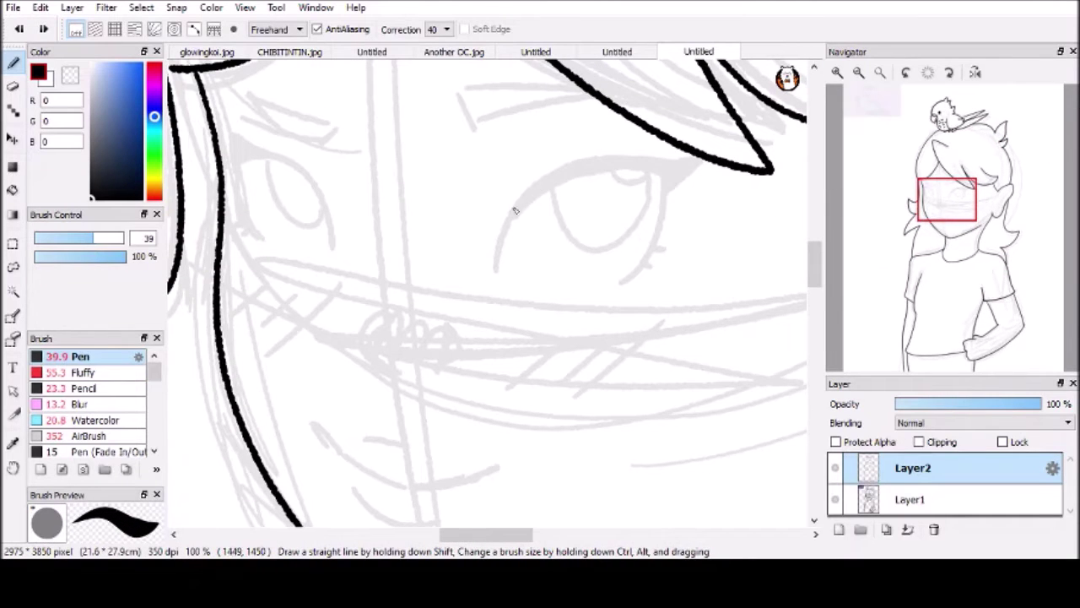
{"action": "left_click_drag", "start_coordinate": [640, 170], "coordinate": [665, 173]}
{"action": "left_click", "coordinate": [85, 373]}
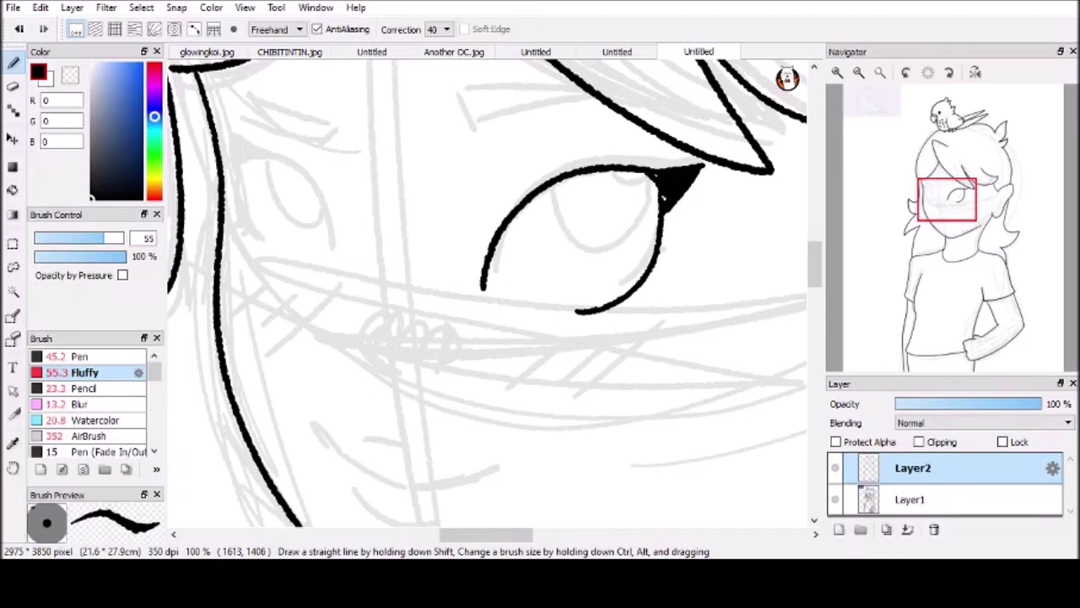
{"action": "left_click_drag", "start_coordinate": [665, 268], "coordinate": [646, 288]}
- Ink the iris of the larger eye with a small highlight at its upper edge
{"action": "scroll", "coordinate": [540, 295], "scroll_direction": "up", "scroll_amount": 3}
{"action": "scroll", "coordinate": [540, 295], "scroll_direction": "down", "scroll_amount": 1}
{"action": "left_click_drag", "start_coordinate": [472, 118], "coordinate": [591, 278]}
{"action": "left_click_drag", "start_coordinate": [583, 118], "coordinate": [624, 139]}
- Ink both eyebrows as narrow angular outlines
{"action": "scroll", "coordinate": [540, 295], "scroll_direction": "down", "scroll_amount": 3}
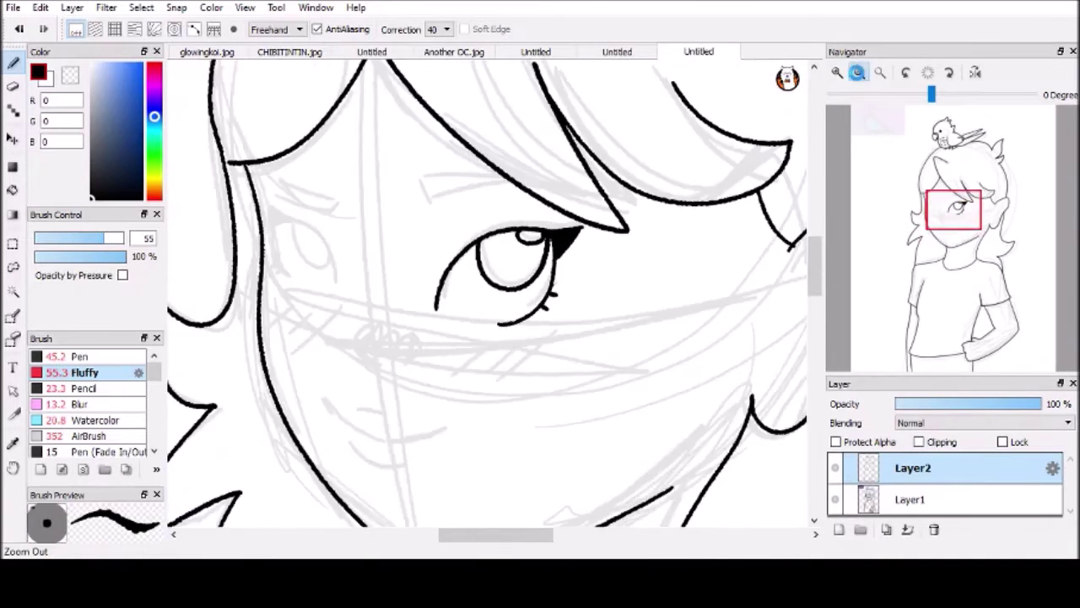
{"action": "scroll", "coordinate": [434, 177], "scroll_direction": "up", "scroll_amount": 3}
{"action": "left_click_drag", "start_coordinate": [429, 164], "coordinate": [621, 148]}
{"action": "left_click_drag", "start_coordinate": [692, 161], "coordinate": [629, 228]}
- Ink the smaller eye with its upper lid, lash corner, lower lashes, iris and highlight
{"action": "left_click_drag", "start_coordinate": [488, 103], "coordinate": [640, 261]}
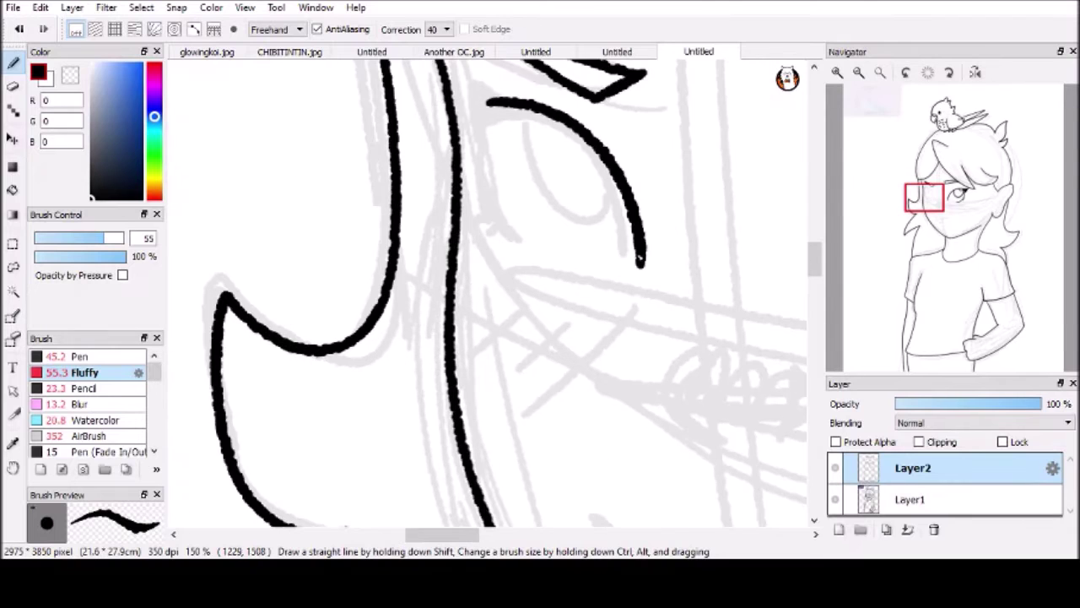
{"action": "left_click_drag", "start_coordinate": [477, 215], "coordinate": [489, 227]}
{"action": "mouse_move", "coordinate": [485, 231]}
{"action": "left_mouse_down"}
{"action": "mouse_move", "coordinate": [497, 241]}
{"action": "mouse_move", "coordinate": [441, 236]}
{"action": "left_mouse_up"}
{"action": "mouse_move", "coordinate": [456, 137]}
{"action": "left_mouse_down"}
{"action": "mouse_move", "coordinate": [444, 187]}
{"action": "mouse_move", "coordinate": [540, 213]}
{"action": "left_mouse_up"}
{"action": "scroll", "coordinate": [506, 210], "scroll_direction": "down", "scroll_amount": 3}
{"action": "scroll", "coordinate": [506, 211], "scroll_direction": "up", "scroll_amount": 3}
{"action": "left_click_drag", "start_coordinate": [481, 157], "coordinate": [519, 181]}
{"action": "scroll", "coordinate": [529, 178], "scroll_direction": "down", "scroll_amount": 2}
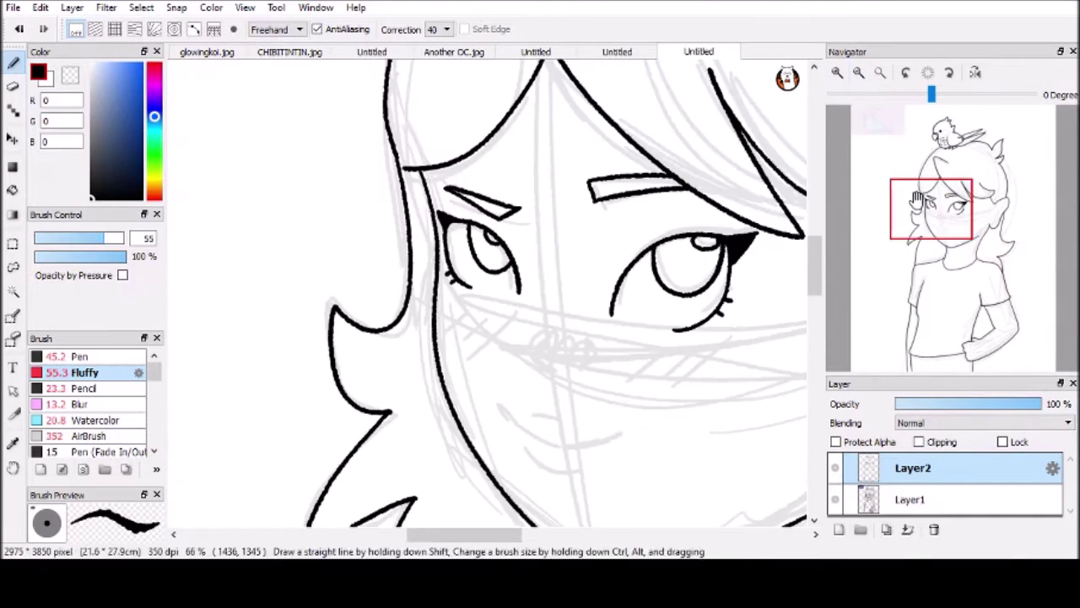
- Ink the smiling mouth with looped corners and the short curves above and below it
{"action": "scroll", "coordinate": [484, 292], "scroll_direction": "down", "scroll_amount": 1}
{"action": "scroll", "coordinate": [484, 292], "scroll_direction": "up", "scroll_amount": 1}
{"action": "left_click_drag", "start_coordinate": [609, 298], "coordinate": [625, 310]}
{"action": "scroll", "coordinate": [470, 281], "scroll_direction": "up", "scroll_amount": 2}
{"action": "left_click_drag", "start_coordinate": [498, 263], "coordinate": [591, 285]}
{"action": "left_click_drag", "start_coordinate": [489, 342], "coordinate": [616, 405]}
- Check the face line art with the sketch layer hidden and shown
{"action": "left_click_drag", "start_coordinate": [934, 215], "coordinate": [957, 181]}
{"action": "scroll", "coordinate": [507, 295], "scroll_direction": "down", "scroll_amount": 2}
{"action": "scroll", "coordinate": [506, 296], "scroll_direction": "down", "scroll_amount": 3}
{"action": "left_click_drag", "start_coordinate": [995, 321], "coordinate": [949, 222]}
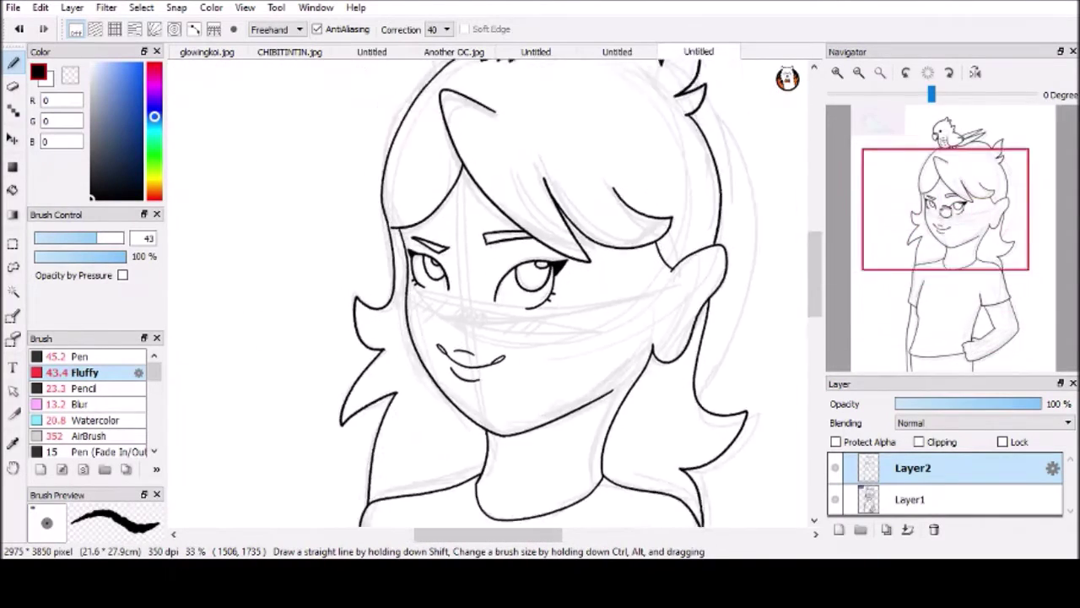
{"action": "scroll", "coordinate": [506, 253], "scroll_direction": "up", "scroll_amount": 2}
{"action": "scroll", "coordinate": [304, 241], "scroll_direction": "up", "scroll_amount": 1}
{"action": "left_click", "coordinate": [84, 388]}
{"action": "left_click", "coordinate": [835, 499]}
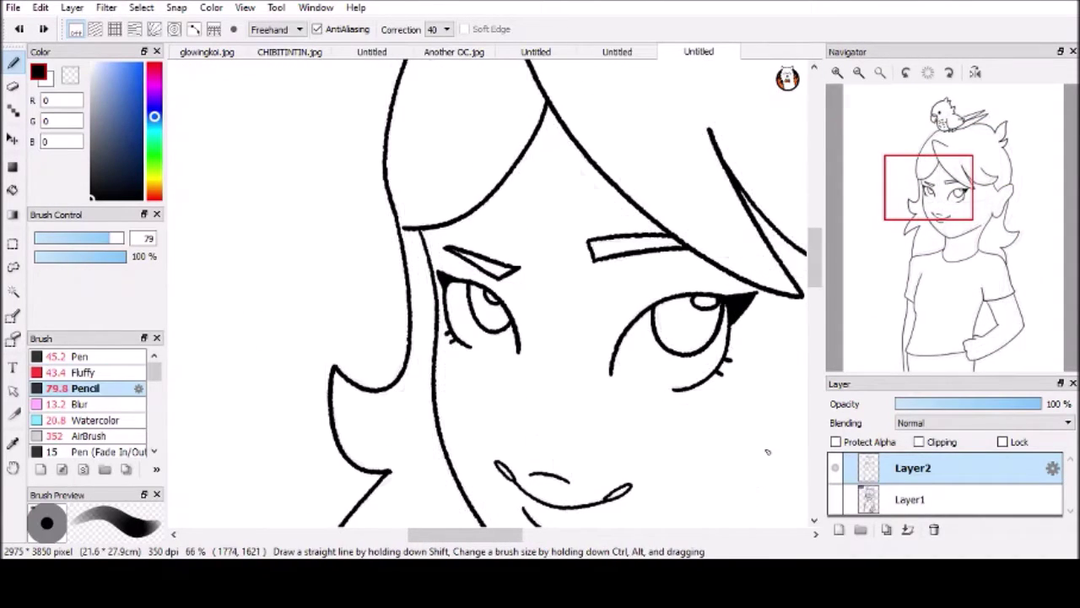
{"action": "left_click", "coordinate": [834, 498]}
{"action": "left_click_drag", "start_coordinate": [928, 188], "coordinate": [940, 218]}
{"action": "left_click", "coordinate": [835, 499]}
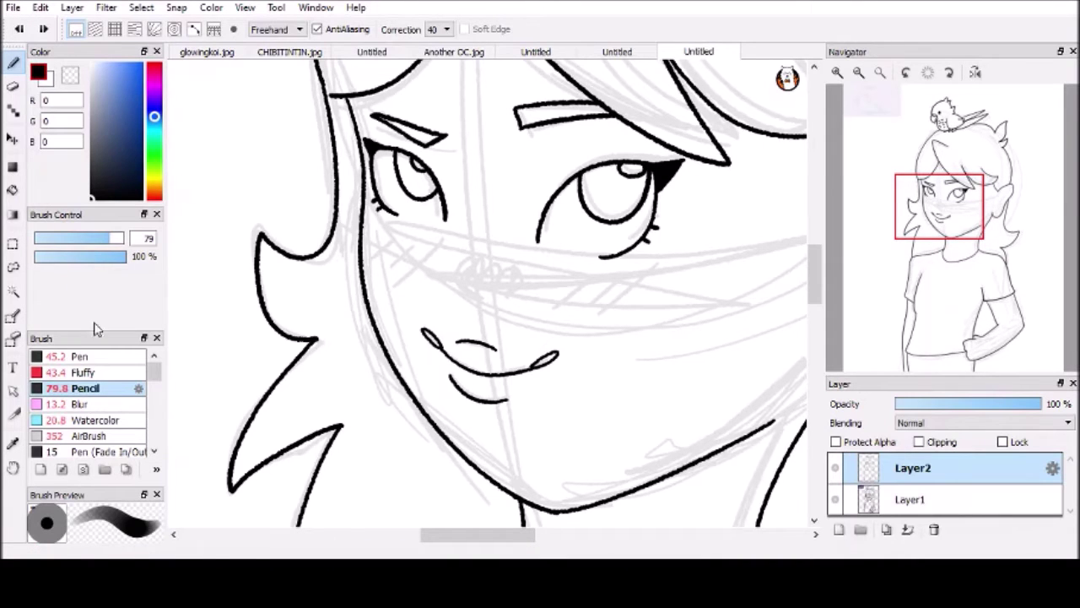
- Try painting a blue spot in RGB 0, 84, 255 on the nose with the Pen at size 125, shading it with the Pencil
{"action": "left_click", "coordinate": [80, 356]}
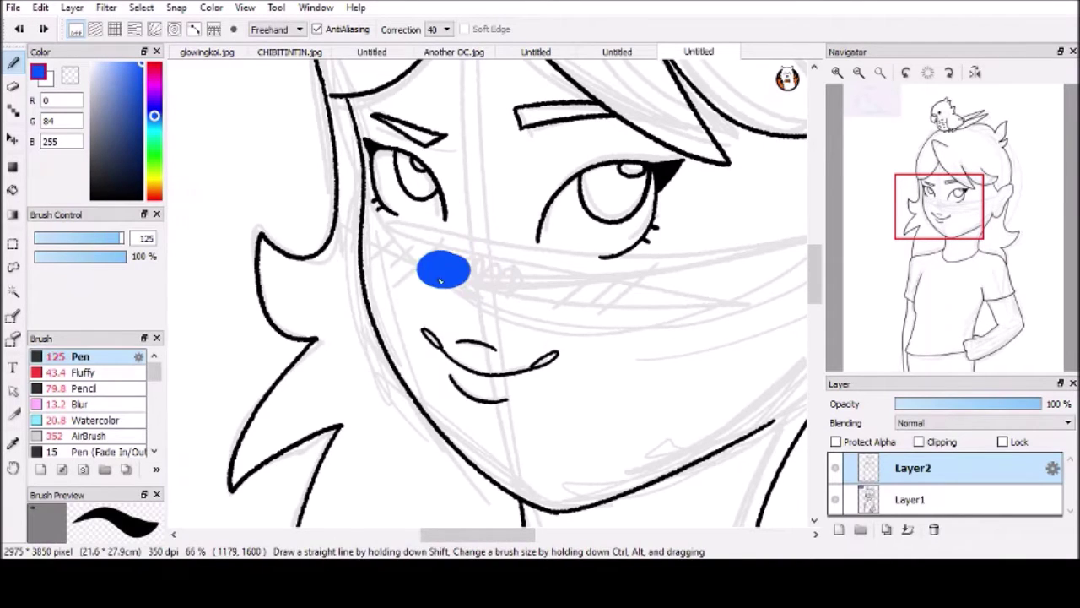
{"action": "left_click", "coordinate": [84, 387]}
{"action": "key", "text": "ctrl+plus"}
{"action": "key", "text": "ctrl+plus"}
{"action": "key", "text": "ctrl+plus"}
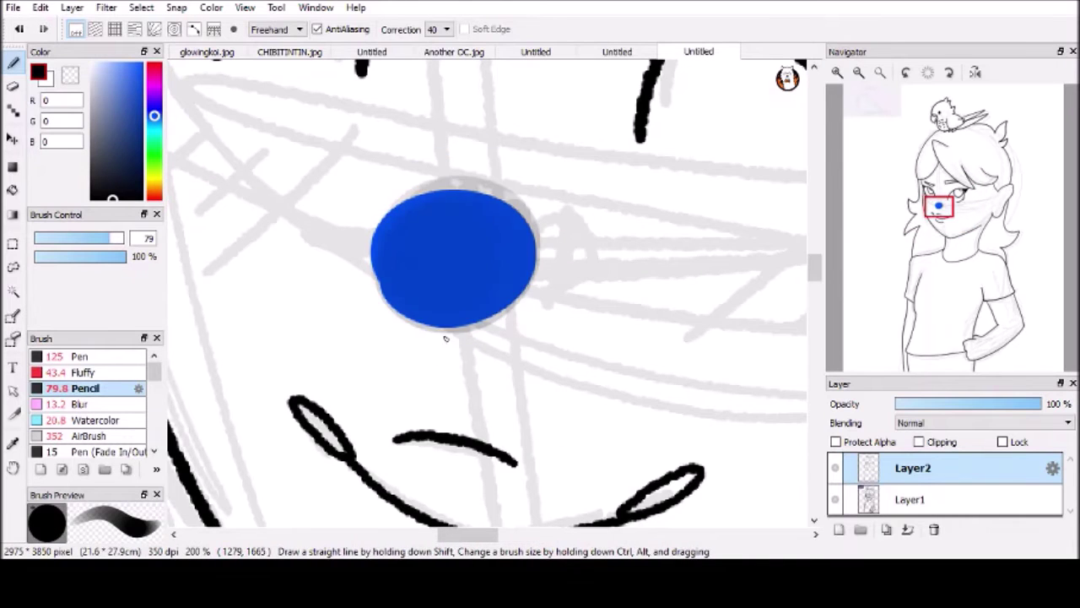
- Hide the sketch and prepare a bucket fill in skin tone RGB 255, 218, 199 on a new layer beneath the line art
{"action": "left_click", "coordinate": [858, 73]}
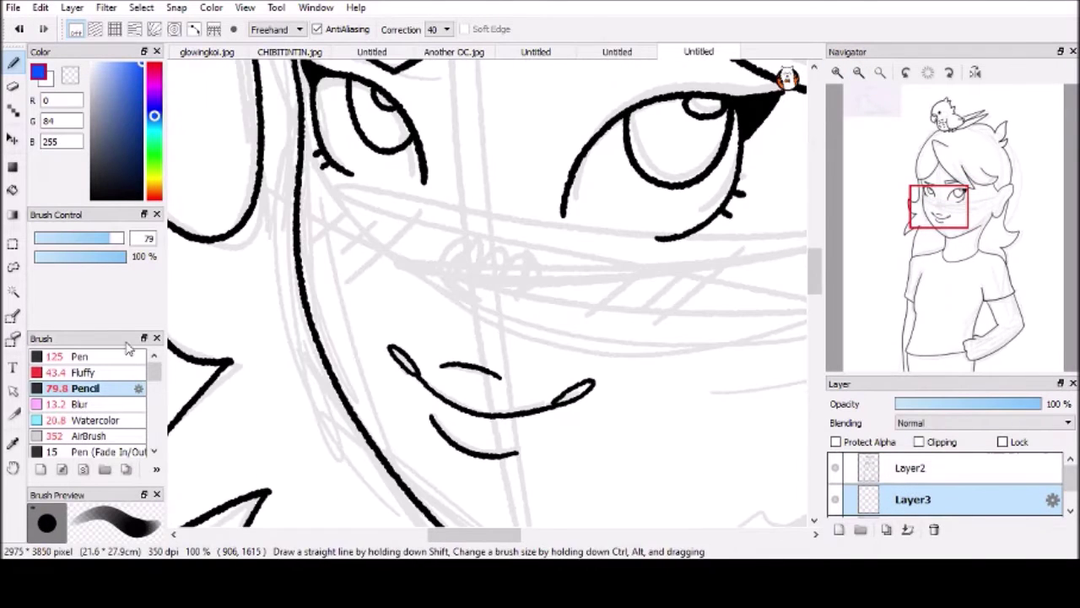
{"action": "left_click_drag", "start_coordinate": [308, 187], "coordinate": [341, 356]}
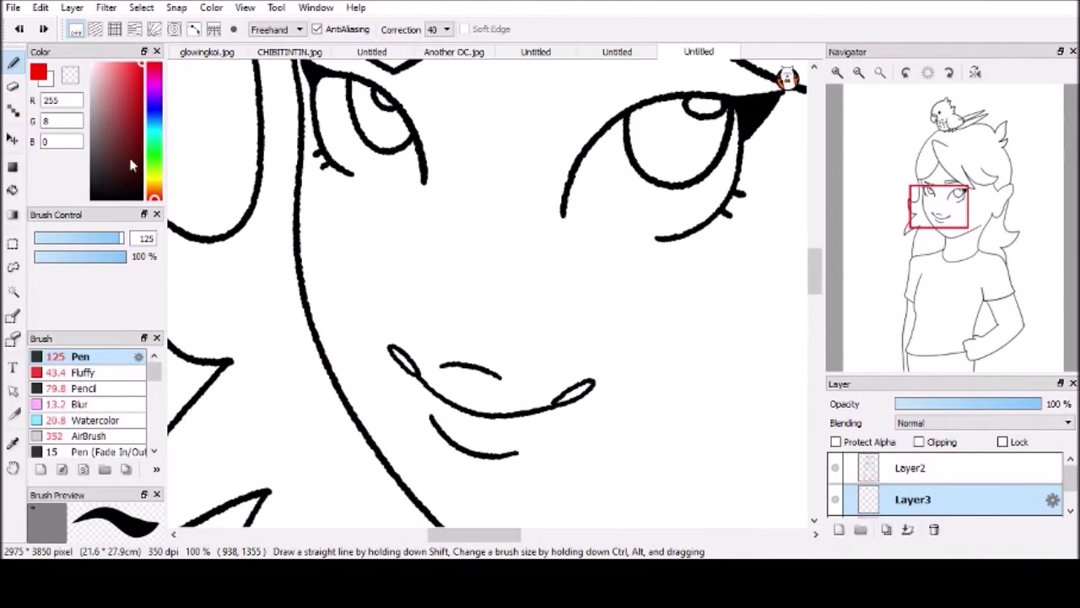
{"action": "key", "text": "g"}
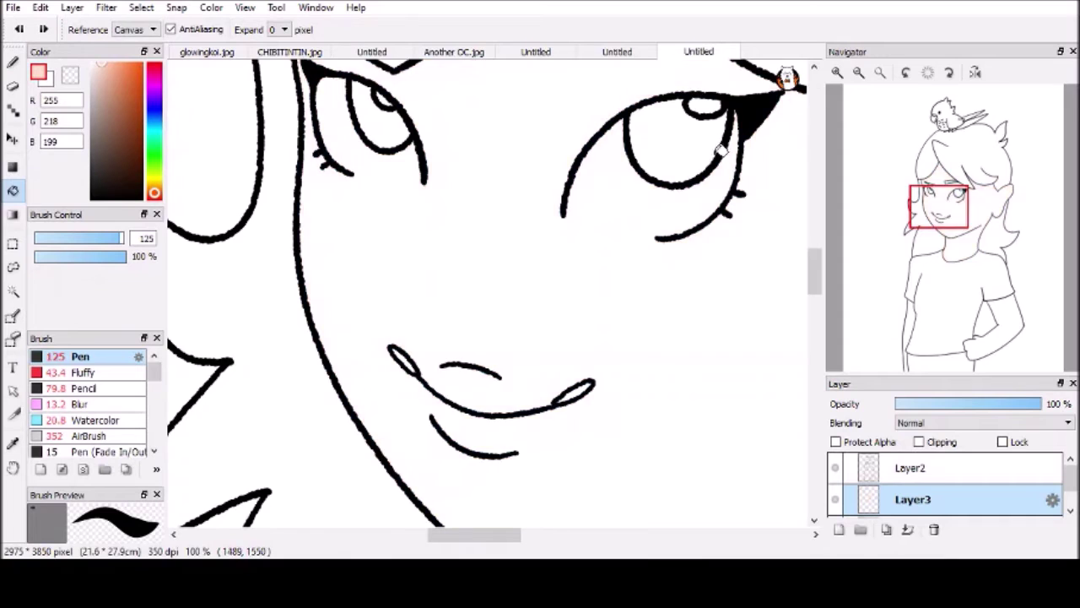
- Select the bird and the girl's upper body on the line art layer and move them towards the canvas's upper-left corner
{"action": "key", "text": "ctrl+minus"}
{"action": "key", "text": "ctrl+minus"}
{"action": "key", "text": "ctrl+minus"}
{"action": "key", "text": "ctrl+minus"}
{"action": "key", "text": "ctrl+minus"}
{"action": "key", "text": "m"}
{"action": "left_click_drag", "start_coordinate": [368, 74], "coordinate": [694, 494]}
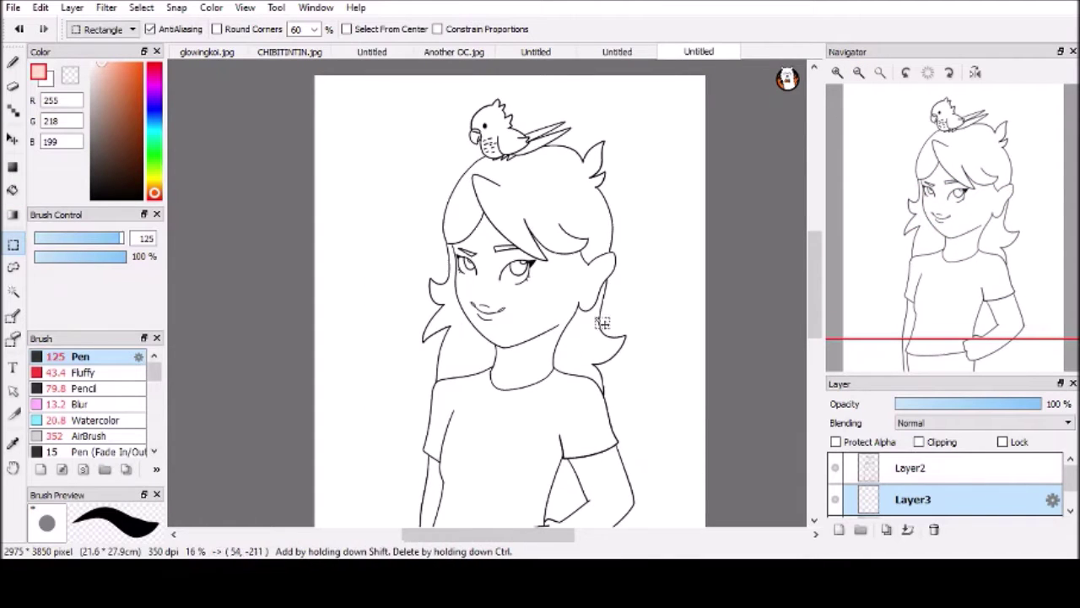
{"action": "mouse_move", "coordinate": [391, 77]}
{"action": "left_mouse_down"}
{"action": "mouse_move", "coordinate": [677, 465]}
{"action": "mouse_move", "coordinate": [677, 456]}
{"action": "left_mouse_up"}
{"action": "left_click", "coordinate": [857, 461]}
{"action": "key", "text": "ctrl+t"}
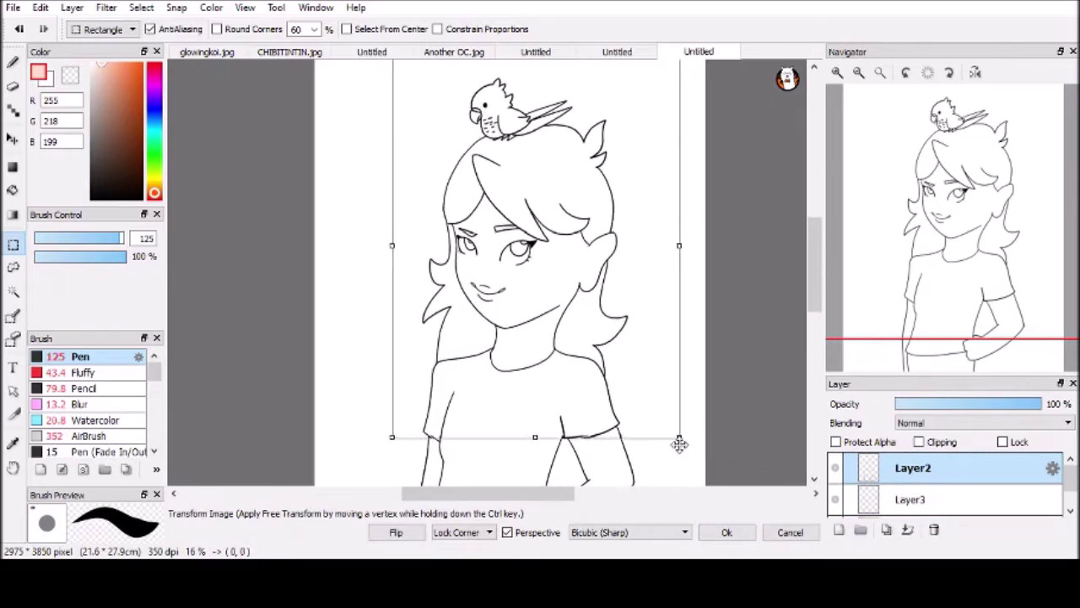
{"action": "key", "text": "ctrl+minus"}
{"action": "key", "text": "ctrl+minus"}
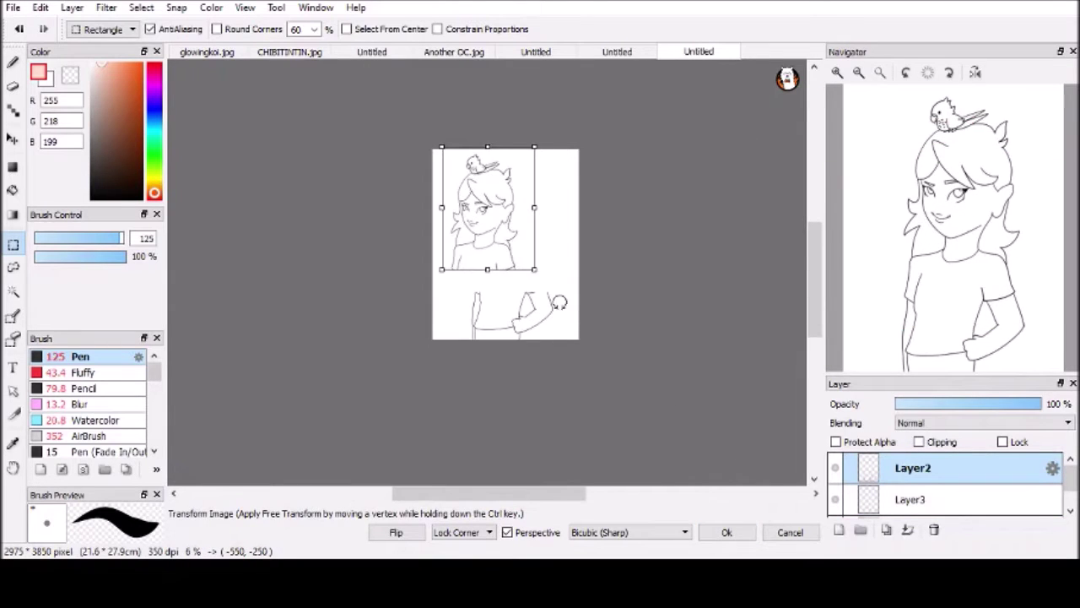
{"action": "left_click", "coordinate": [727, 532]}
- Erase the leftover lower torso and arm lines with the eraser at size 1000
{"action": "key", "text": "ctrl+plus"}
{"action": "key", "text": "ctrl+plus"}
{"action": "key", "text": "e"}
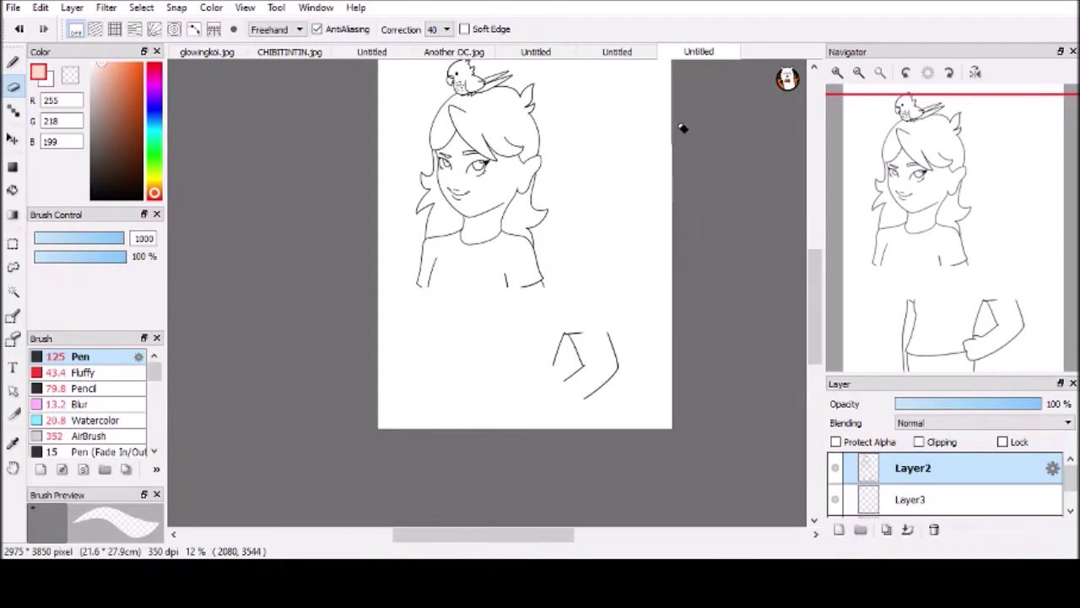
{"action": "scroll", "coordinate": [568, 500], "scroll_direction": "up", "scroll_amount": 2}
- Select the remaining bird and upper body and enlarge them to fill the canvas
{"action": "left_click", "coordinate": [13, 244]}
{"action": "mouse_move", "coordinate": [396, 89]}
{"action": "left_mouse_down"}
{"action": "mouse_move", "coordinate": [587, 358]}
{"action": "mouse_move", "coordinate": [680, 464]}
{"action": "left_mouse_up"}
{"action": "key", "text": "ctrl+t"}
{"action": "mouse_move", "coordinate": [636, 429]}
{"action": "left_mouse_down"}
{"action": "mouse_move", "coordinate": [623, 450]}
{"action": "mouse_move", "coordinate": [616, 435]}
{"action": "left_mouse_up"}
{"action": "left_click", "coordinate": [726, 531]}
- Prepare the pen in blue RGB 0, 32, 255 on Layer3, beneath the line art, for blocking in the face
{"action": "left_click", "coordinate": [838, 73]}
{"action": "left_click", "coordinate": [838, 74]}
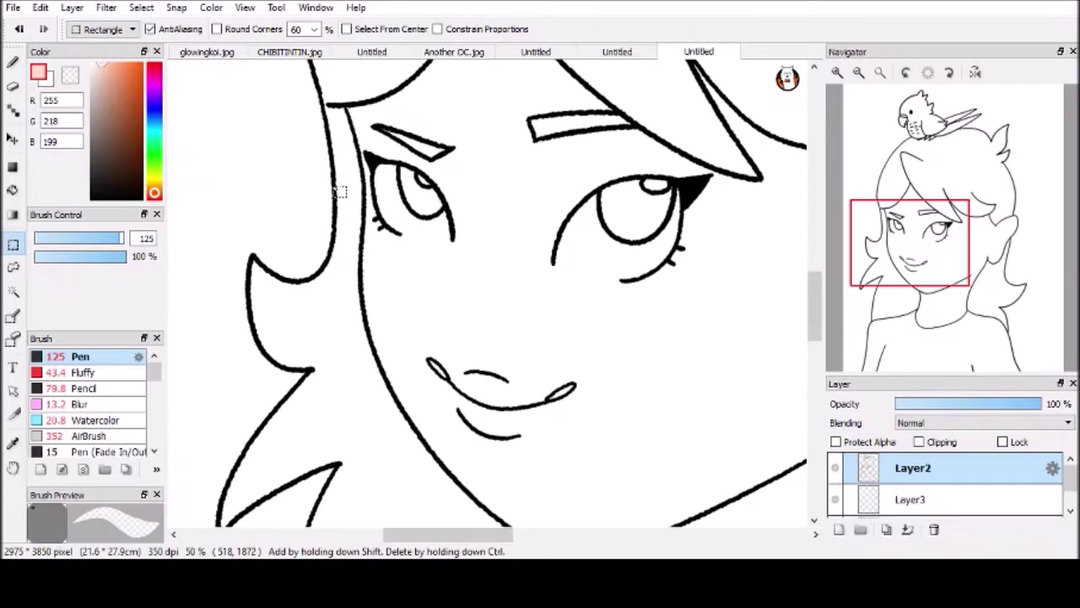
{"action": "left_click", "coordinate": [909, 498]}
{"action": "left_click", "coordinate": [155, 111]}
{"action": "key", "text": "b"}
{"action": "left_click_drag", "start_coordinate": [371, 243], "coordinate": [395, 395]}
{"action": "left_click_drag", "start_coordinate": [424, 456], "coordinate": [442, 477]}
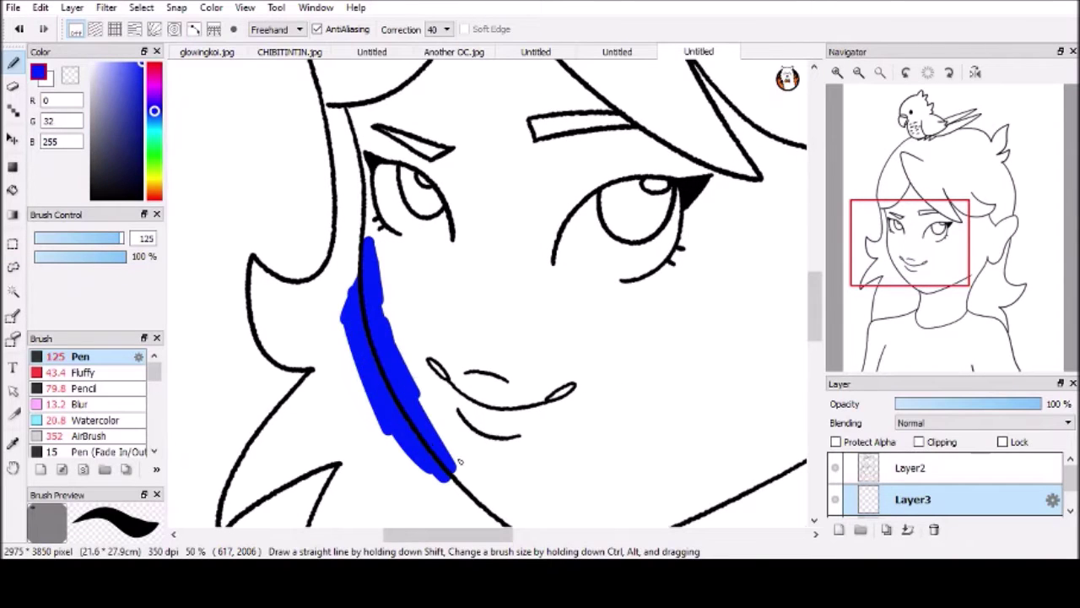
{"action": "scroll", "coordinate": [422, 379], "scroll_direction": "up", "scroll_amount": 1}
{"action": "key", "text": "ctrl+z"}
{"action": "key", "text": "ctrl+z"}
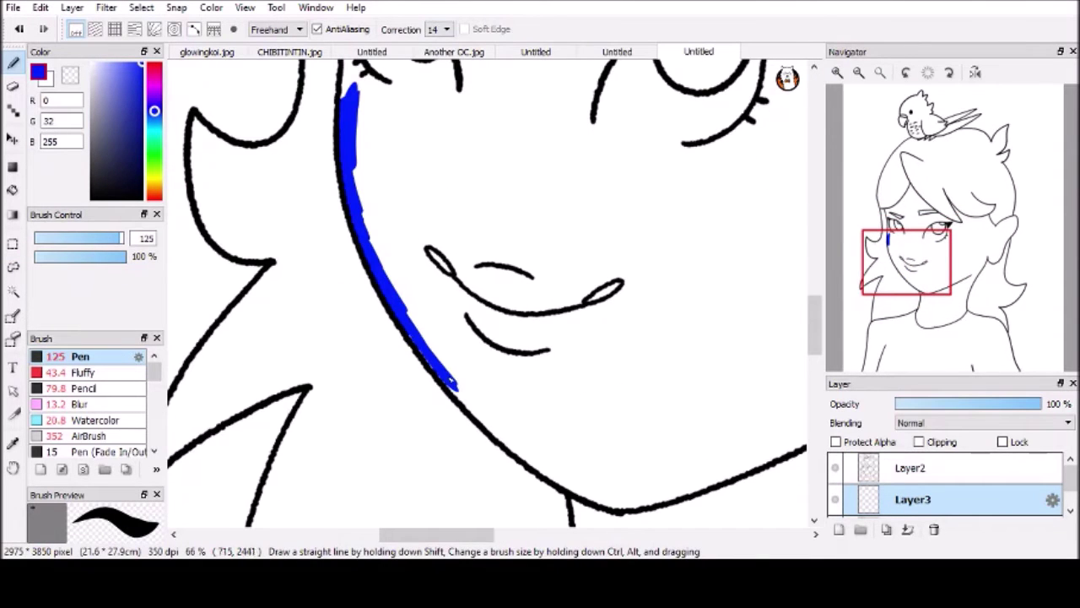
- Trace blue along the inside of the face outline, from the cheek around the chin and up towards the ear
{"action": "left_click_drag", "start_coordinate": [743, 151], "coordinate": [699, 244]}
{"action": "left_click_drag", "start_coordinate": [643, 333], "coordinate": [618, 378]}
{"action": "mouse_move", "coordinate": [632, 297]}
{"action": "left_mouse_down"}
{"action": "mouse_move", "coordinate": [342, 426]}
{"action": "mouse_move", "coordinate": [534, 266]}
{"action": "mouse_move", "coordinate": [497, 371]}
{"action": "left_mouse_up"}
{"action": "left_click_drag", "start_coordinate": [523, 245], "coordinate": [582, 312]}
{"action": "left_click_drag", "start_coordinate": [481, 397], "coordinate": [488, 474]}
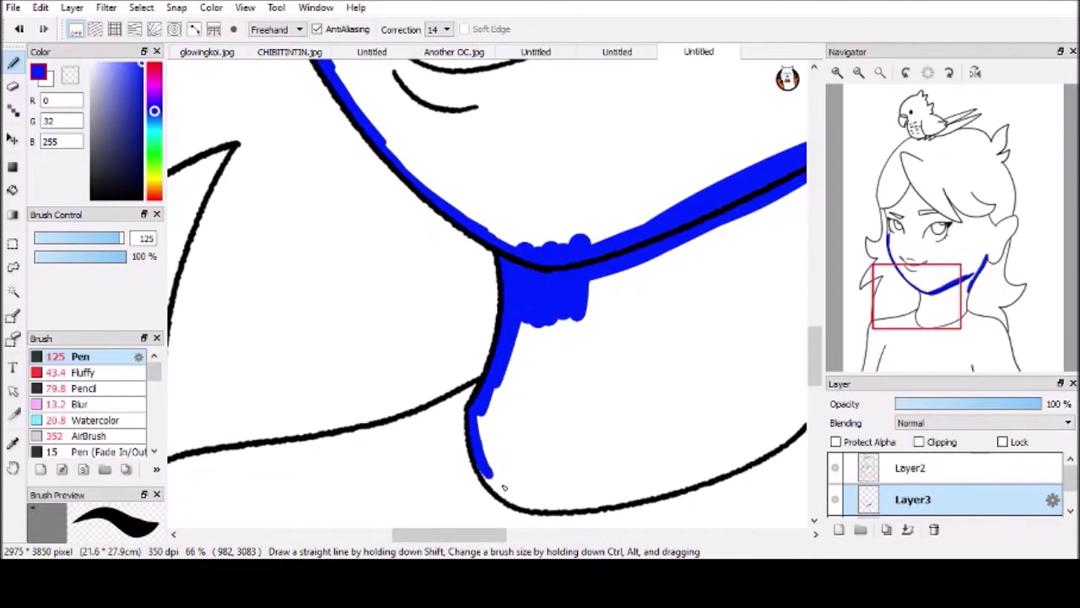
- Trace blue along the inside of the neck outline and the shirt collar, closing the neck area
{"action": "scroll", "coordinate": [504, 487], "scroll_direction": "up", "scroll_amount": 1}
{"action": "left_click_drag", "start_coordinate": [270, 253], "coordinate": [591, 321]}
{"action": "left_click_drag", "start_coordinate": [439, 169], "coordinate": [717, 101]}
{"action": "mouse_move", "coordinate": [920, 295]}
{"action": "left_mouse_down"}
{"action": "mouse_move", "coordinate": [959, 311]}
{"action": "mouse_move", "coordinate": [956, 324]}
{"action": "left_mouse_up"}
{"action": "left_click_drag", "start_coordinate": [596, 250], "coordinate": [600, 314]}
{"action": "mouse_move", "coordinate": [591, 223]}
{"action": "left_mouse_down"}
{"action": "mouse_move", "coordinate": [603, 372]}
{"action": "mouse_move", "coordinate": [755, 197]}
{"action": "mouse_move", "coordinate": [727, 253]}
{"action": "mouse_move", "coordinate": [481, 384]}
{"action": "mouse_move", "coordinate": [208, 465]}
{"action": "left_mouse_up"}
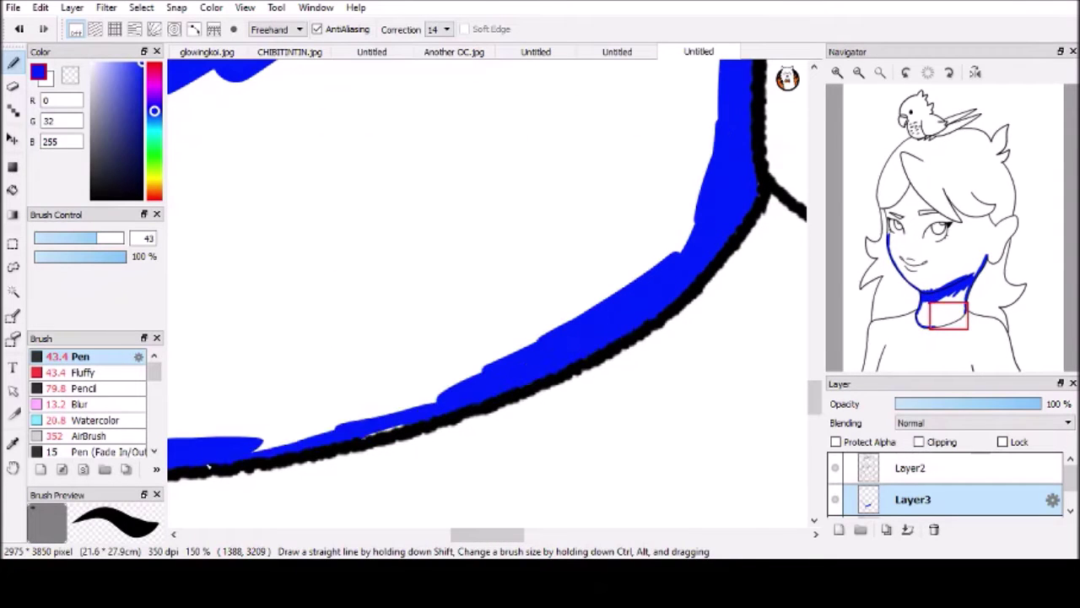
- Paint the neck and lower face solid blue with the pen
{"action": "scroll", "coordinate": [208, 465], "scroll_direction": "down", "scroll_amount": 3}
{"action": "mouse_move", "coordinate": [489, 289]}
{"action": "left_mouse_down"}
{"action": "mouse_move", "coordinate": [458, 397]}
{"action": "mouse_move", "coordinate": [545, 435]}
{"action": "mouse_move", "coordinate": [540, 350]}
{"action": "left_mouse_up"}
{"action": "left_click_drag", "start_coordinate": [438, 371], "coordinate": [590, 397]}
{"action": "left_click_drag", "start_coordinate": [506, 169], "coordinate": [506, 422]}
{"action": "mouse_move", "coordinate": [540, 355]}
{"action": "left_mouse_down"}
{"action": "mouse_move", "coordinate": [405, 254]}
{"action": "mouse_move", "coordinate": [251, 211]}
{"action": "mouse_move", "coordinate": [329, 337]}
{"action": "left_mouse_up"}
{"action": "scroll", "coordinate": [723, 272], "scroll_direction": "up", "scroll_amount": 2}
- Paint blue around the inner edge of the larger eye and across the gap in its lower lid
{"action": "left_click_drag", "start_coordinate": [675, 202], "coordinate": [701, 380]}
{"action": "left_click_drag", "start_coordinate": [397, 223], "coordinate": [372, 320]}
{"action": "scroll", "coordinate": [507, 254], "scroll_direction": "up", "scroll_amount": 3}
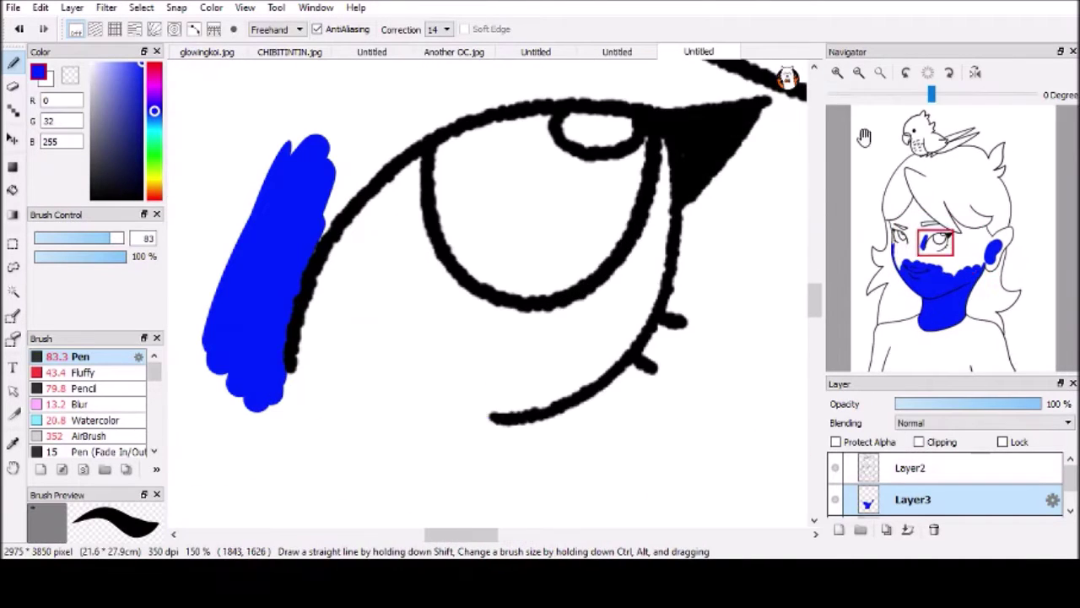
{"action": "left_click_drag", "start_coordinate": [519, 431], "coordinate": [266, 396]}
{"action": "key", "text": "e"}
{"action": "left_click", "coordinate": [268, 381]}
{"action": "key", "text": "ctrl+z"}
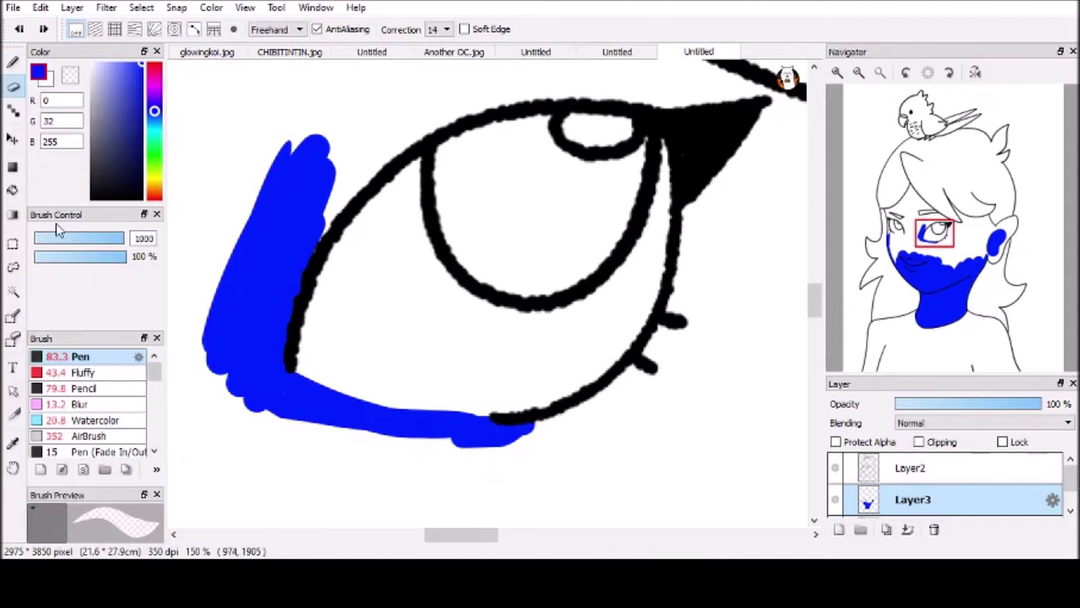
{"action": "scroll", "coordinate": [485, 409], "scroll_direction": "up", "scroll_amount": 1}
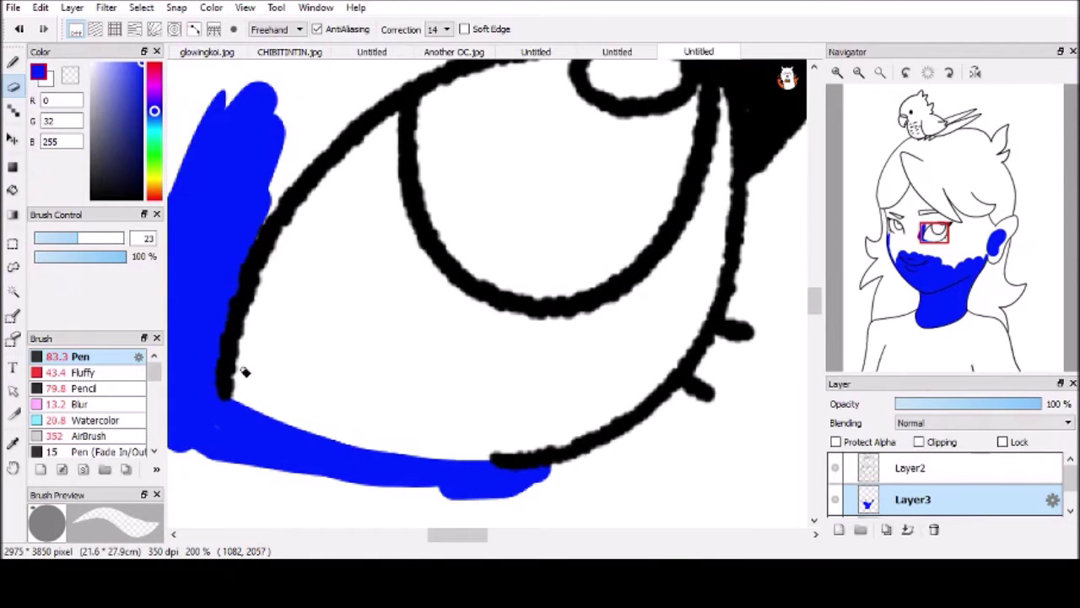
- Finish the blue border around the larger eye, following its lower lid, lashes and upper lid
{"action": "key", "text": "n"}
{"action": "left_click_drag", "start_coordinate": [532, 485], "coordinate": [713, 399]}
{"action": "scroll", "coordinate": [713, 398], "scroll_direction": "down", "scroll_amount": 1}
{"action": "mouse_move", "coordinate": [498, 257]}
{"action": "left_mouse_down"}
{"action": "mouse_move", "coordinate": [604, 187]}
{"action": "mouse_move", "coordinate": [697, 201]}
{"action": "left_mouse_up"}
{"action": "scroll", "coordinate": [697, 201], "scroll_direction": "down", "scroll_amount": 1}
{"action": "left_click_drag", "start_coordinate": [396, 228], "coordinate": [590, 371]}
{"action": "left_click_drag", "start_coordinate": [574, 203], "coordinate": [675, 330]}
{"action": "left_click_drag", "start_coordinate": [590, 338], "coordinate": [667, 363]}
- Trace blue along the hairline beside the larger eye and around the inside of the ear outline
{"action": "mouse_move", "coordinate": [620, 148]}
{"action": "left_mouse_down"}
{"action": "mouse_move", "coordinate": [687, 263]}
{"action": "mouse_move", "coordinate": [562, 369]}
{"action": "left_mouse_up"}
{"action": "left_click_drag", "start_coordinate": [405, 127], "coordinate": [467, 226]}
{"action": "mouse_move", "coordinate": [606, 301]}
{"action": "left_mouse_down"}
{"action": "mouse_move", "coordinate": [404, 318]}
{"action": "mouse_move", "coordinate": [531, 327]}
{"action": "left_mouse_up"}
{"action": "left_click_drag", "start_coordinate": [976, 216], "coordinate": [996, 233]}
{"action": "mouse_move", "coordinate": [409, 314]}
{"action": "left_mouse_down"}
{"action": "mouse_move", "coordinate": [612, 240]}
{"action": "mouse_move", "coordinate": [666, 375]}
{"action": "mouse_move", "coordinate": [574, 462]}
{"action": "left_mouse_up"}
{"action": "left_click_drag", "start_coordinate": [986, 242], "coordinate": [972, 254]}
{"action": "mouse_move", "coordinate": [725, 245]}
{"action": "left_mouse_down"}
{"action": "mouse_move", "coordinate": [553, 459]}
{"action": "mouse_move", "coordinate": [666, 439]}
{"action": "left_mouse_up"}
{"action": "left_click_drag", "start_coordinate": [590, 456], "coordinate": [731, 264]}
{"action": "scroll", "coordinate": [646, 321], "scroll_direction": "down", "scroll_amount": 3}
{"action": "scroll", "coordinate": [519, 349], "scroll_direction": "up", "scroll_amount": 4}
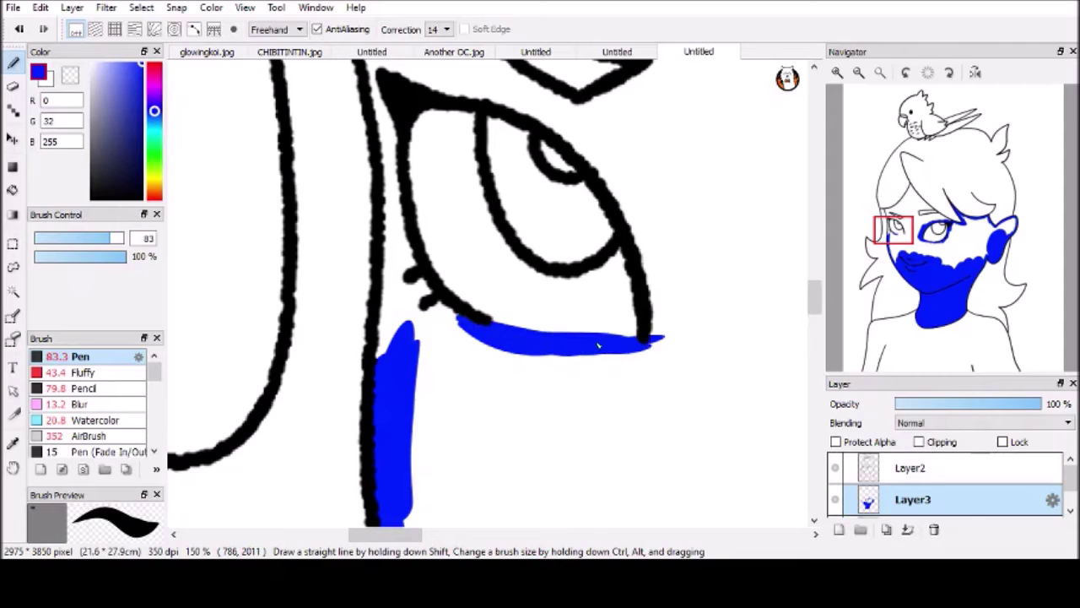
- Paint blue around the smaller eye and along the parted fringe above the eyebrows
{"action": "key", "text": "e"}
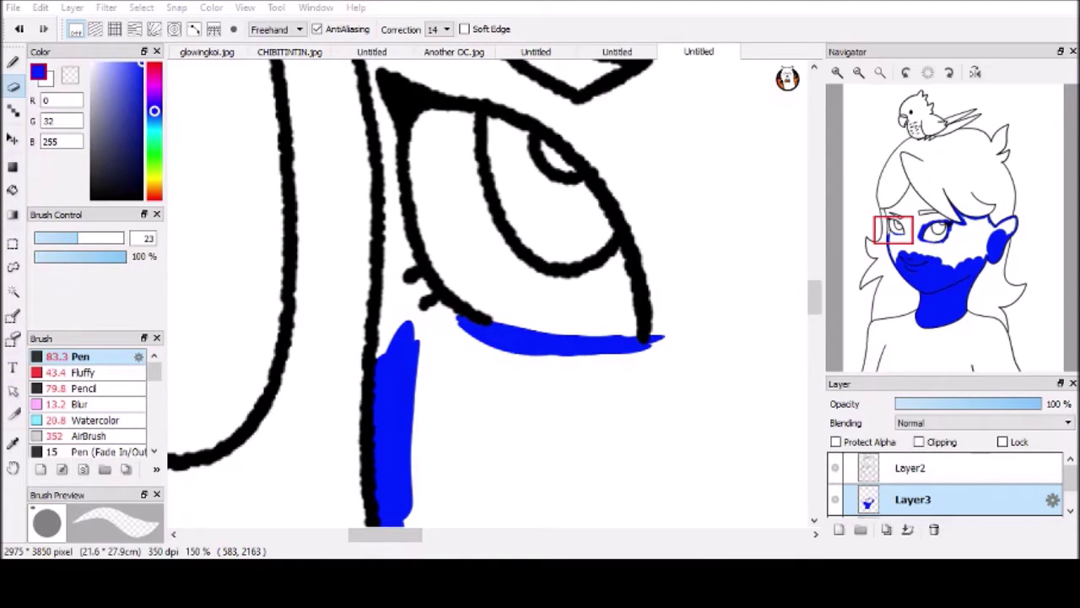
{"action": "key", "text": "b"}
{"action": "left_click_drag", "start_coordinate": [671, 300], "coordinate": [657, 230]}
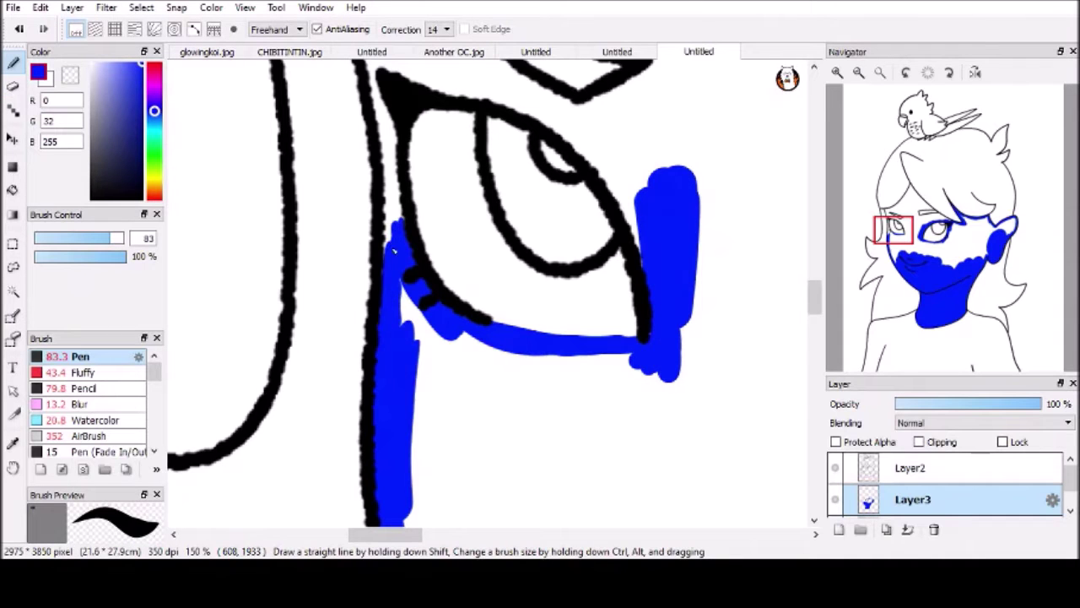
{"action": "left_click_drag", "start_coordinate": [393, 251], "coordinate": [386, 158]}
{"action": "left_click_drag", "start_coordinate": [386, 159], "coordinate": [429, 319]}
{"action": "mouse_move", "coordinate": [429, 105]}
{"action": "left_mouse_down"}
{"action": "mouse_move", "coordinate": [442, 253]}
{"action": "mouse_move", "coordinate": [548, 228]}
{"action": "mouse_move", "coordinate": [424, 192]}
{"action": "mouse_move", "coordinate": [628, 362]}
{"action": "left_mouse_up"}
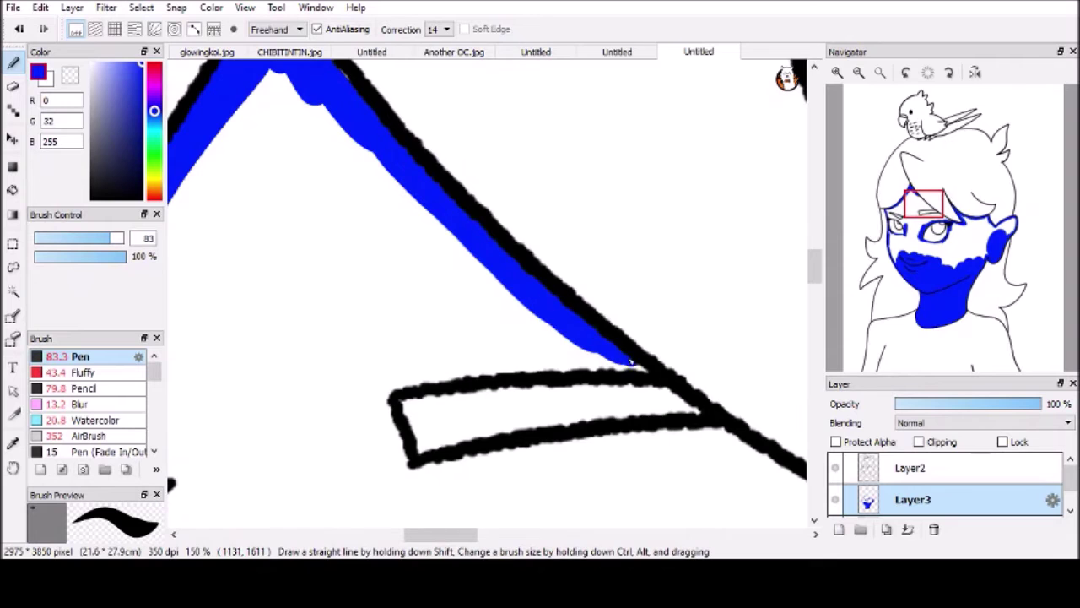
- Bucket-fill the enclosed face, ear and neck, recolouring the blue base with skin tone RGB 255, 229, 195
{"action": "scroll", "coordinate": [629, 363], "scroll_direction": "down", "scroll_amount": 5}
{"action": "key", "text": "g"}
{"action": "left_click", "coordinate": [766, 336]}
{"action": "left_click_drag", "start_coordinate": [936, 291], "coordinate": [931, 322]}
{"action": "scroll", "coordinate": [931, 321], "scroll_direction": "up", "scroll_amount": 5}
{"action": "left_click", "coordinate": [155, 190]}
{"action": "left_click", "coordinate": [482, 268]}
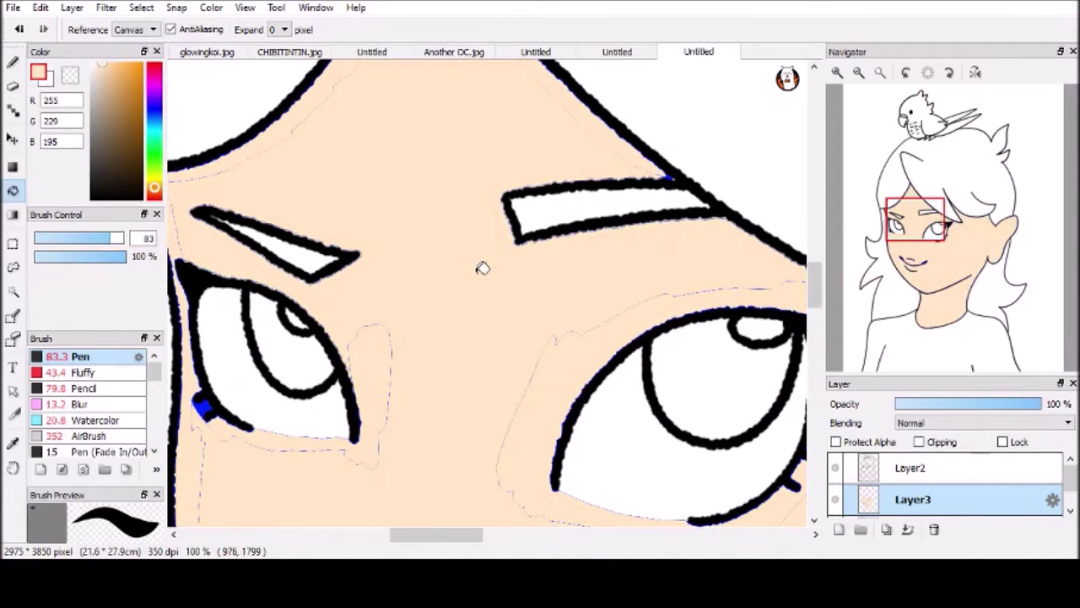
- Paint a grey-brown shadow swatch and a skin tone swatch on the blank canvas beside the head with the pen at size 42
{"action": "mouse_move", "coordinate": [916, 219]}
{"action": "left_mouse_down"}
{"action": "mouse_move", "coordinate": [887, 234]}
{"action": "mouse_move", "coordinate": [936, 249]}
{"action": "left_mouse_up"}
{"action": "key", "text": "p"}
{"action": "scroll", "coordinate": [625, 278], "scroll_direction": "down", "scroll_amount": 5}
{"action": "left_click", "coordinate": [118, 197]}
{"action": "left_click_drag", "start_coordinate": [123, 238], "coordinate": [90, 238]}
{"action": "left_click_drag", "start_coordinate": [127, 256], "coordinate": [94, 256]}
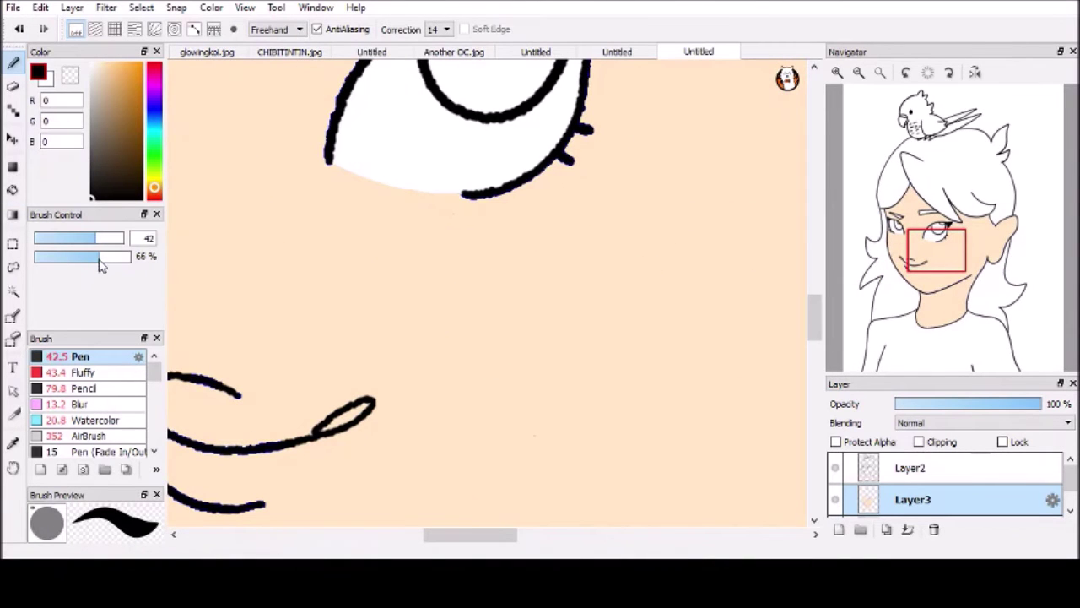
{"action": "left_click_drag", "start_coordinate": [265, 284], "coordinate": [340, 298]}
{"action": "left_click_drag", "start_coordinate": [74, 264], "coordinate": [62, 257]}
{"action": "left_click_drag", "start_coordinate": [310, 277], "coordinate": [346, 283]}
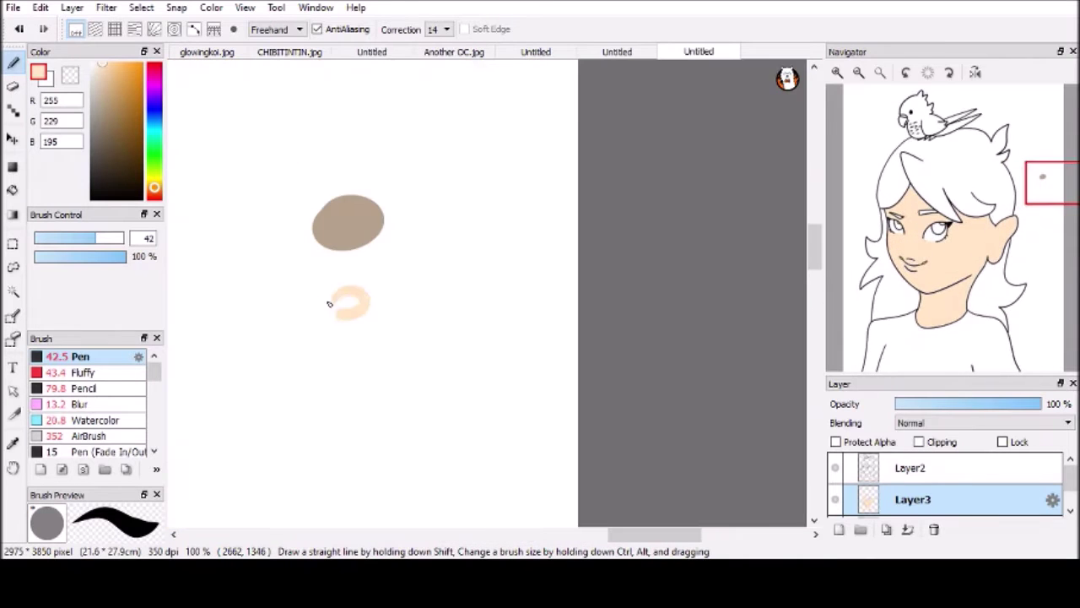
- Paint a cast shadow under the jaw across the upper neck in RGB 179, 161, 137
{"action": "left_click_drag", "start_coordinate": [1039, 177], "coordinate": [1015, 163]}
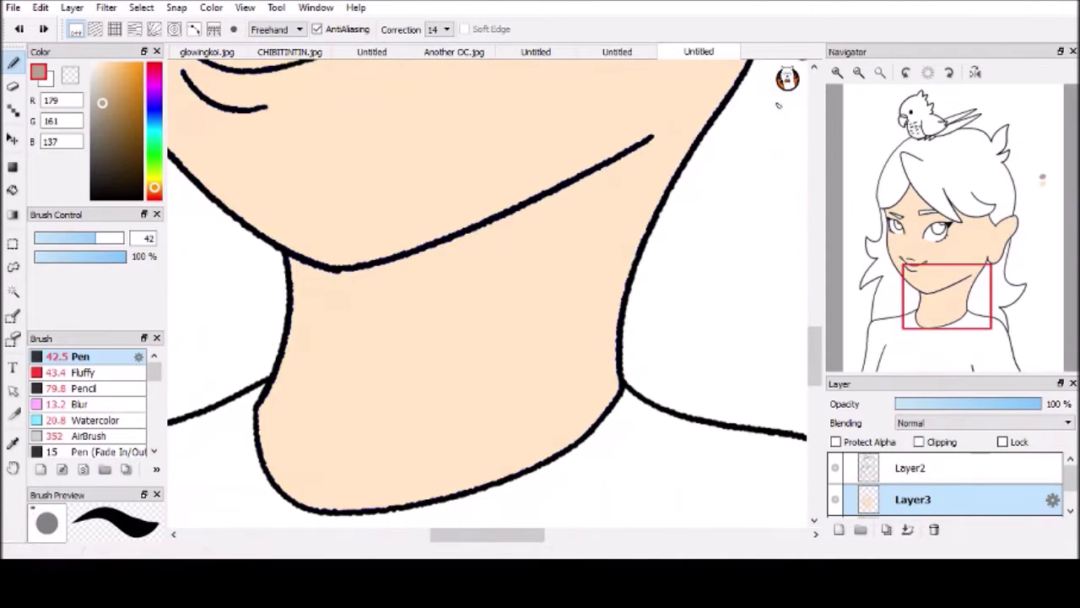
{"action": "left_click_drag", "start_coordinate": [707, 113], "coordinate": [654, 137]}
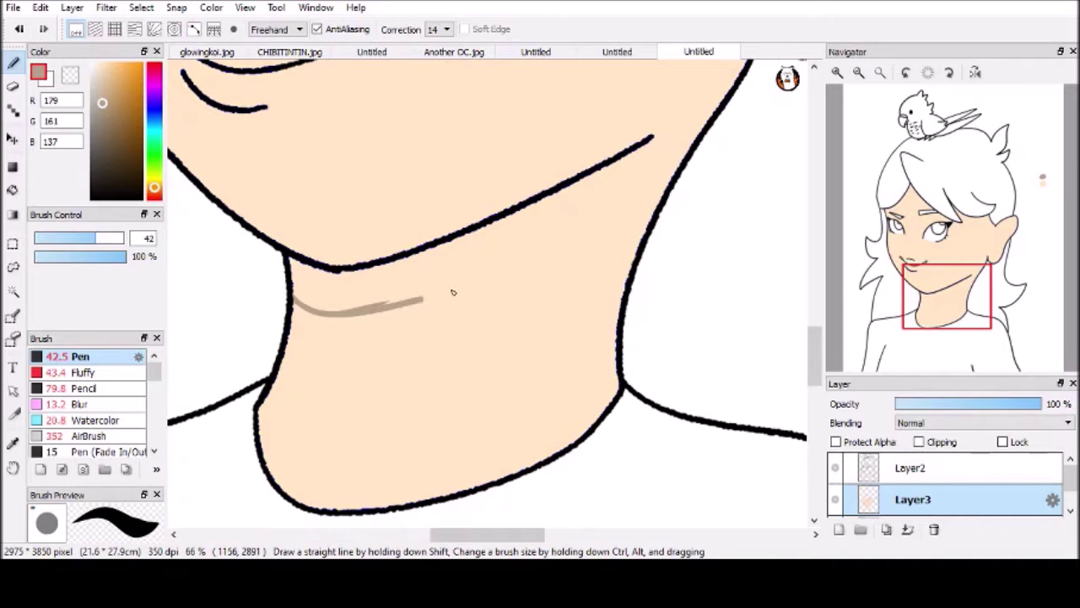
{"action": "key", "text": "ctrl+plus"}
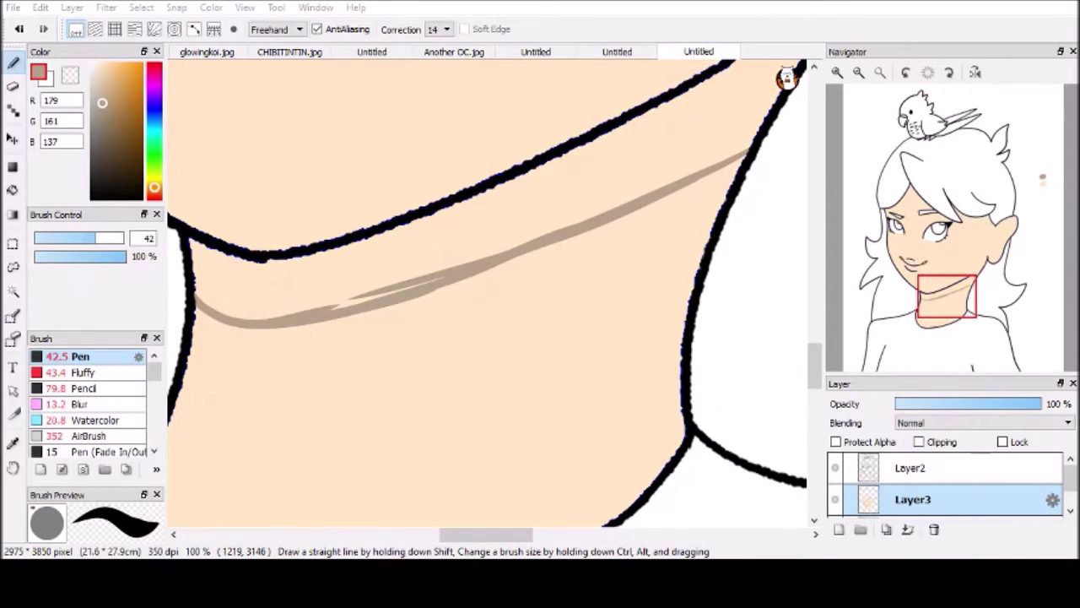
{"action": "left_click_drag", "start_coordinate": [659, 189], "coordinate": [773, 128]}
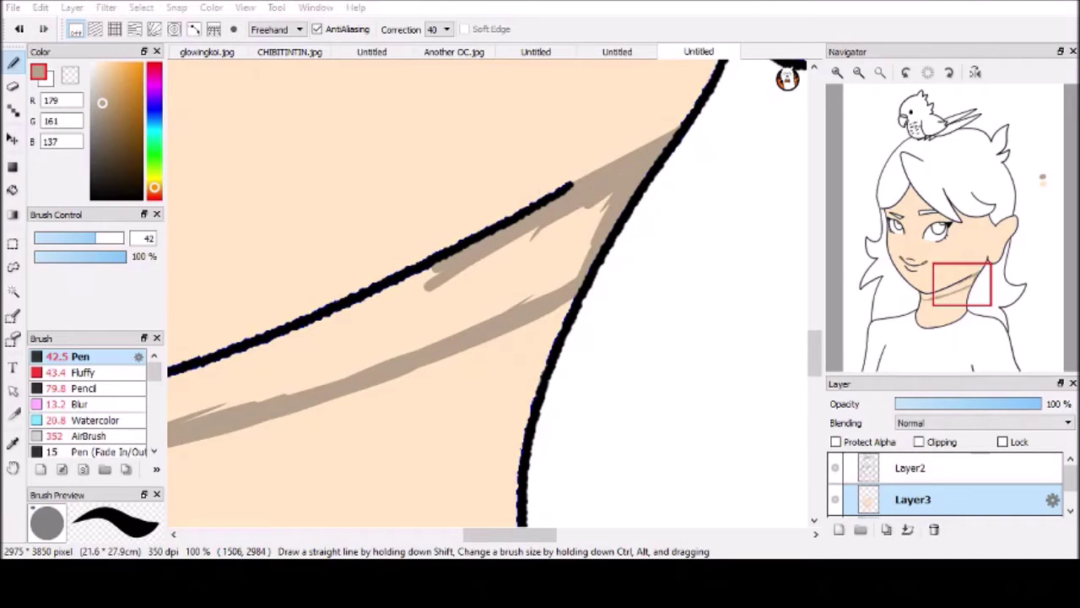
{"action": "mouse_move", "coordinate": [603, 207]}
{"action": "left_mouse_down"}
{"action": "mouse_move", "coordinate": [582, 245]}
{"action": "mouse_move", "coordinate": [540, 279]}
{"action": "mouse_move", "coordinate": [394, 346]}
{"action": "mouse_move", "coordinate": [692, 279]}
{"action": "mouse_move", "coordinate": [473, 363]}
{"action": "left_mouse_up"}
{"action": "left_click_drag", "start_coordinate": [472, 363], "coordinate": [554, 352]}
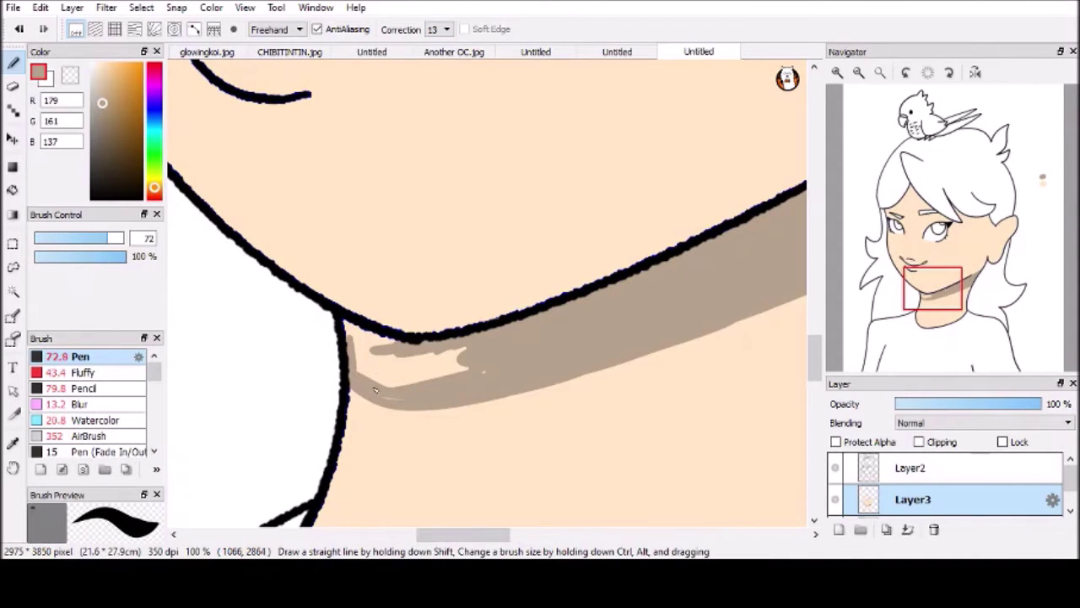
- Trim the ear-side end of the neck shadow into an angled edge using skin tone RGB 255, 229, 195
{"action": "scroll", "coordinate": [367, 330], "scroll_direction": "down", "scroll_amount": 3}
{"action": "scroll", "coordinate": [604, 307], "scroll_direction": "up", "scroll_amount": 2}
{"action": "left_click", "coordinate": [604, 307], "text": "alt"}
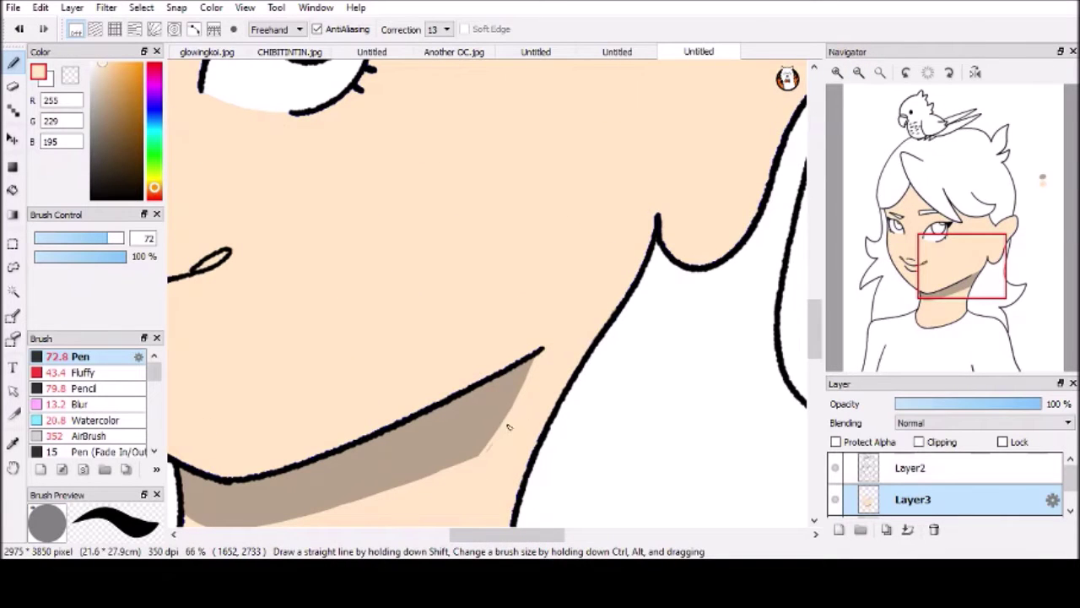
- Draw the inner ear line, three lobe piercings and an upper ear ring in black with the Fluffy brush
{"action": "mouse_move", "coordinate": [961, 265]}
{"action": "left_mouse_down"}
{"action": "mouse_move", "coordinate": [897, 248]}
{"action": "mouse_move", "coordinate": [991, 238]}
{"action": "left_mouse_up"}
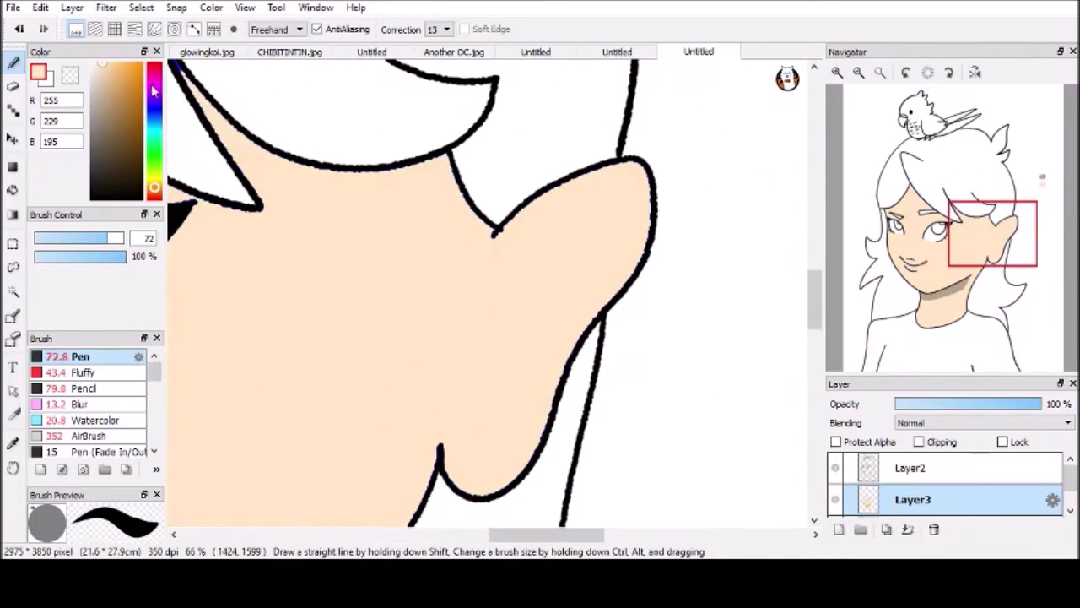
{"action": "left_click", "coordinate": [84, 372]}
{"action": "left_click_drag", "start_coordinate": [624, 234], "coordinate": [666, 235]}
{"action": "key", "text": "ctrl+z"}
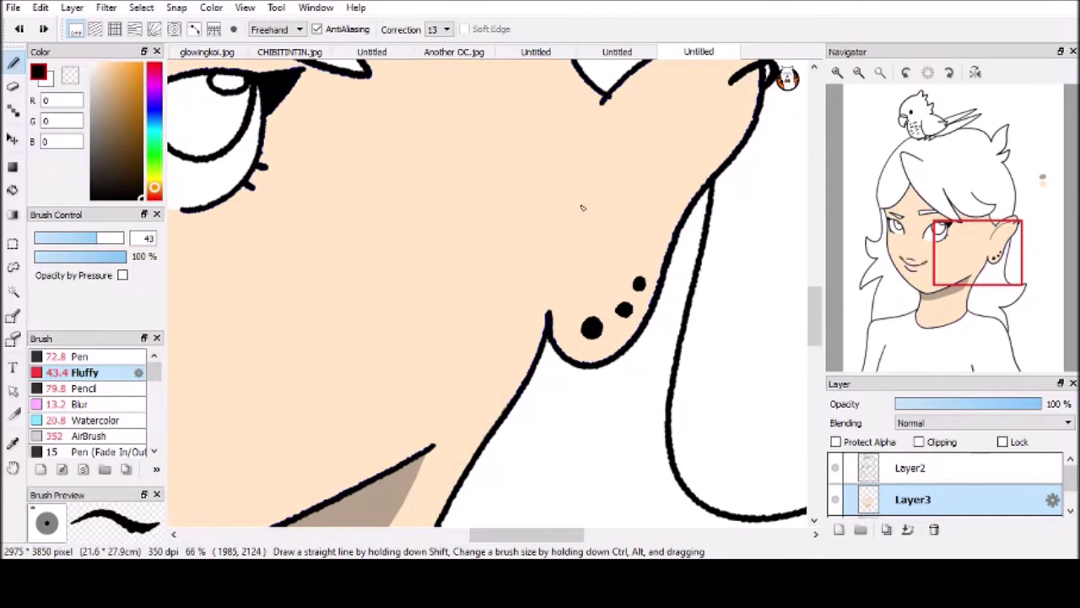
{"action": "left_click_drag", "start_coordinate": [569, 226], "coordinate": [577, 223]}
{"action": "left_click_drag", "start_coordinate": [601, 201], "coordinate": [596, 274]}
{"action": "scroll", "coordinate": [650, 250], "scroll_direction": "down", "scroll_amount": 3}
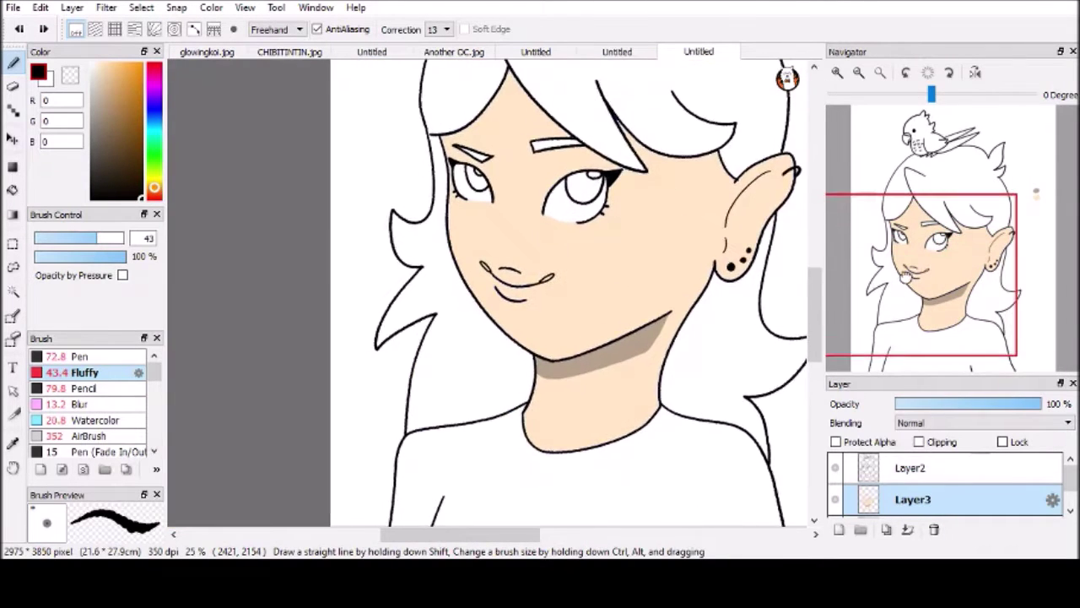
- Paint a shaded patch on the cheek below the larger eye in RGB 238, 211, 175 with the Watercolor brush at size 162
{"action": "left_click", "coordinate": [836, 73]}
{"action": "left_click", "coordinate": [97, 419]}
{"action": "mouse_move", "coordinate": [557, 334]}
{"action": "left_mouse_down"}
{"action": "mouse_move", "coordinate": [649, 334]}
{"action": "mouse_move", "coordinate": [742, 355]}
{"action": "left_mouse_up"}
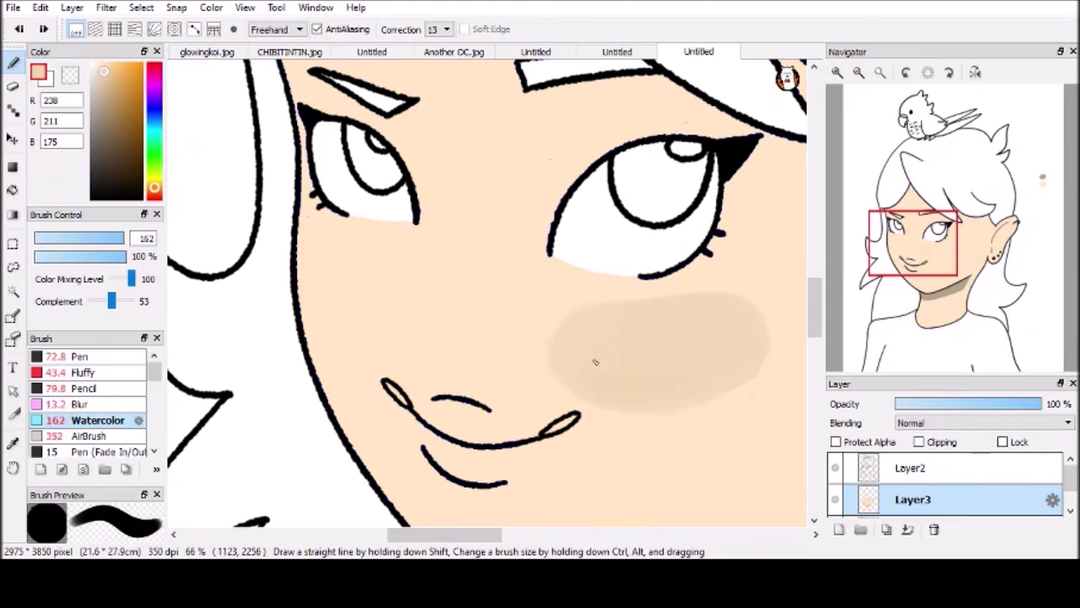
{"action": "left_click", "coordinate": [80, 404]}
{"action": "scroll", "coordinate": [421, 295], "scroll_direction": "up", "scroll_amount": 3}
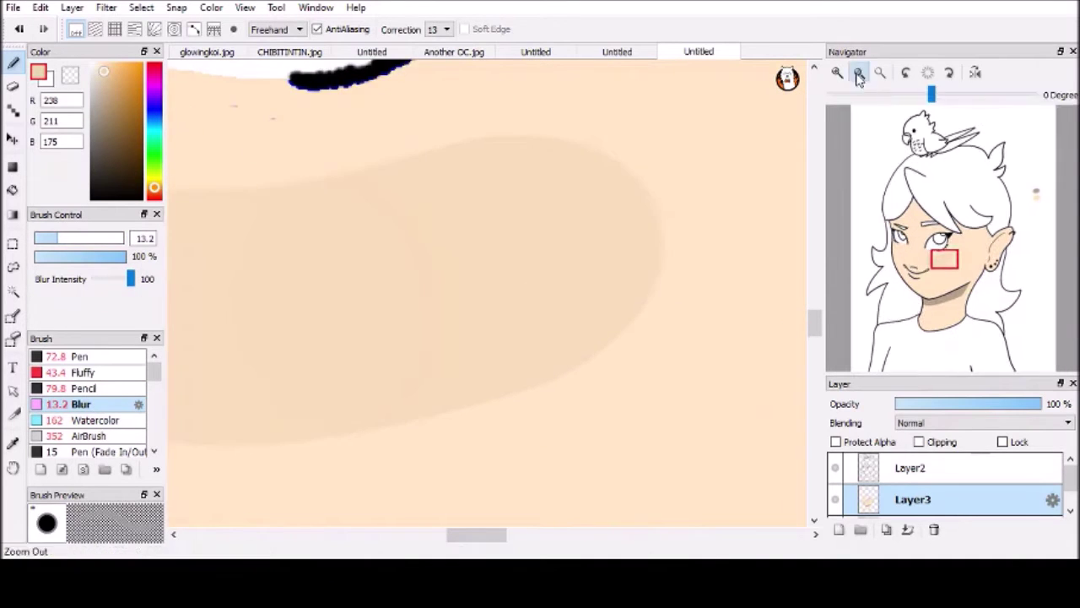
{"action": "scroll", "coordinate": [422, 296], "scroll_direction": "down", "scroll_amount": 2}
- Soften the cheek patch with the Watercolor brush at size 79 and 66% opacity, and shade the other cheek too
{"action": "left_click", "coordinate": [97, 419]}
{"action": "mouse_move", "coordinate": [297, 266]}
{"action": "left_mouse_down"}
{"action": "mouse_move", "coordinate": [284, 259]}
{"action": "mouse_move", "coordinate": [513, 288]}
{"action": "left_mouse_up"}
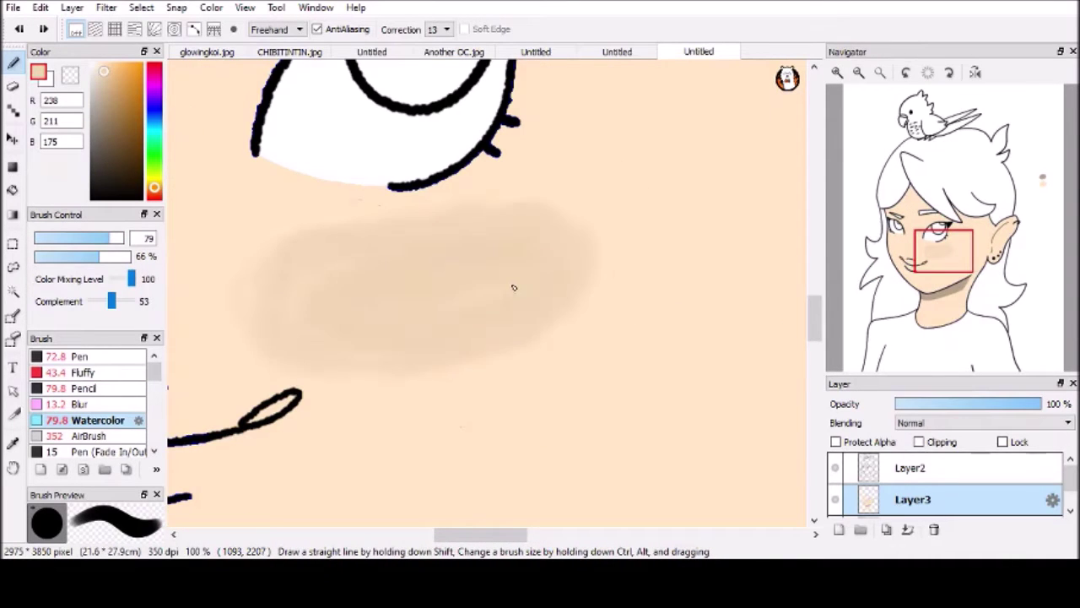
{"action": "left_click_drag", "start_coordinate": [557, 325], "coordinate": [599, 254]}
{"action": "scroll", "coordinate": [585, 189], "scroll_direction": "down", "scroll_amount": 3}
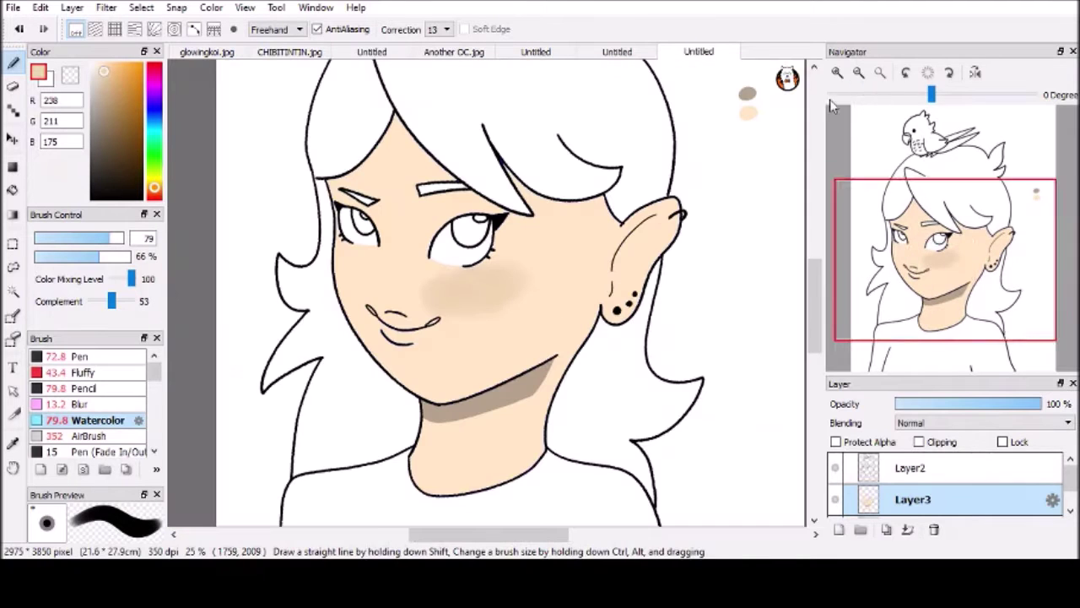
{"action": "left_click", "coordinate": [834, 468]}
{"action": "left_click", "coordinate": [835, 468]}
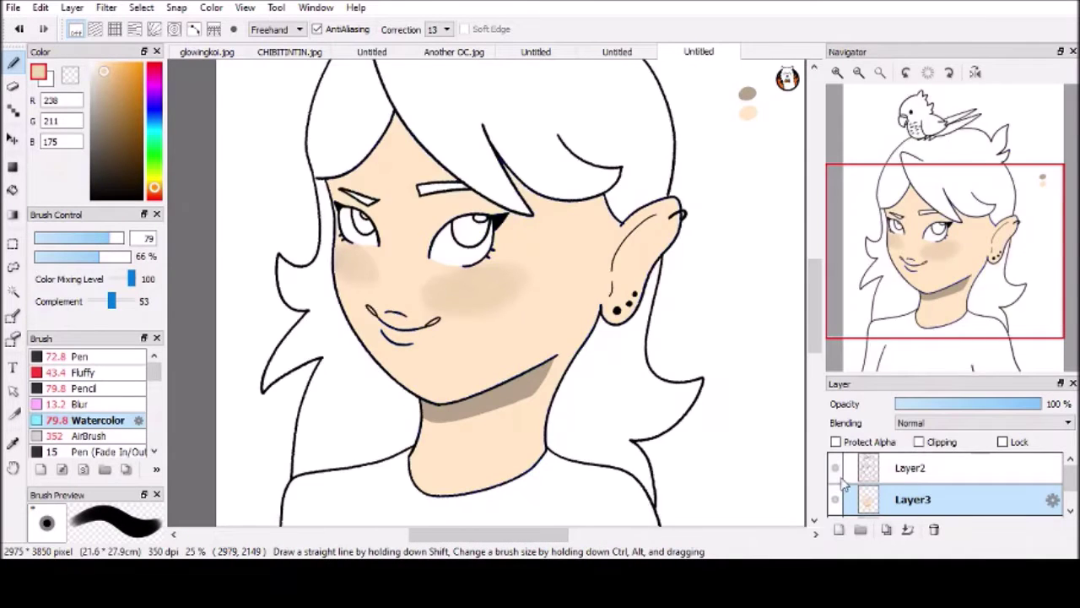
- Try a pink nose blush, undo it, and paint the nose patch in RGB 245, 207, 155 with the Watercolor brush
{"action": "scroll", "coordinate": [473, 295], "scroll_direction": "up", "scroll_amount": 3}
{"action": "left_click", "coordinate": [105, 74]}
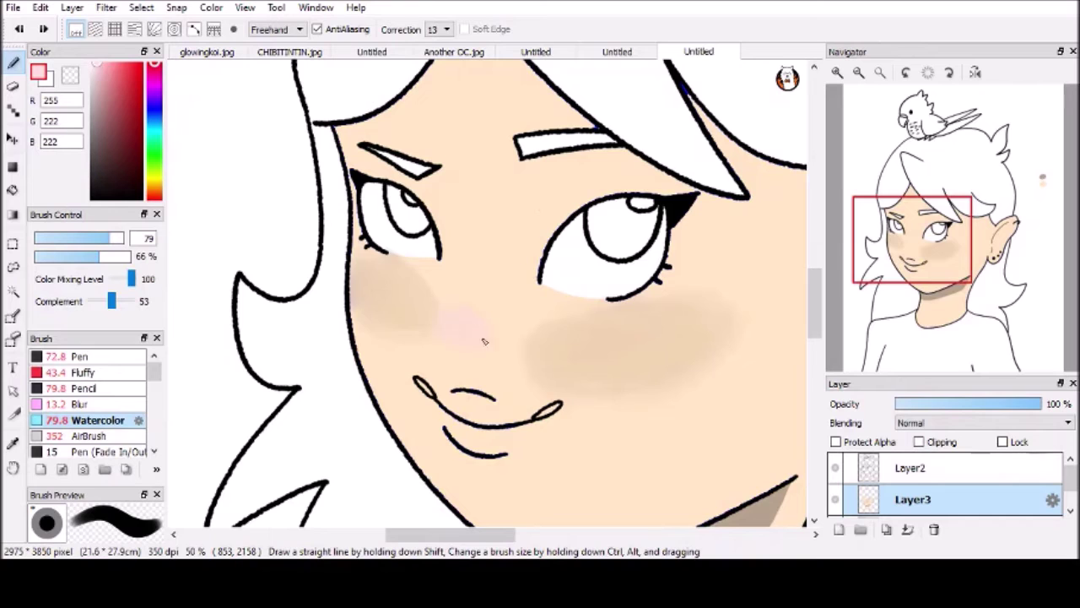
{"action": "left_click", "coordinate": [113, 65]}
{"action": "mouse_move", "coordinate": [448, 320]}
{"action": "left_mouse_down"}
{"action": "mouse_move", "coordinate": [494, 350]}
{"action": "mouse_move", "coordinate": [584, 300]}
{"action": "left_mouse_up"}
{"action": "key", "text": "ctrl+z"}
{"action": "left_click", "coordinate": [584, 300], "text": "alt"}
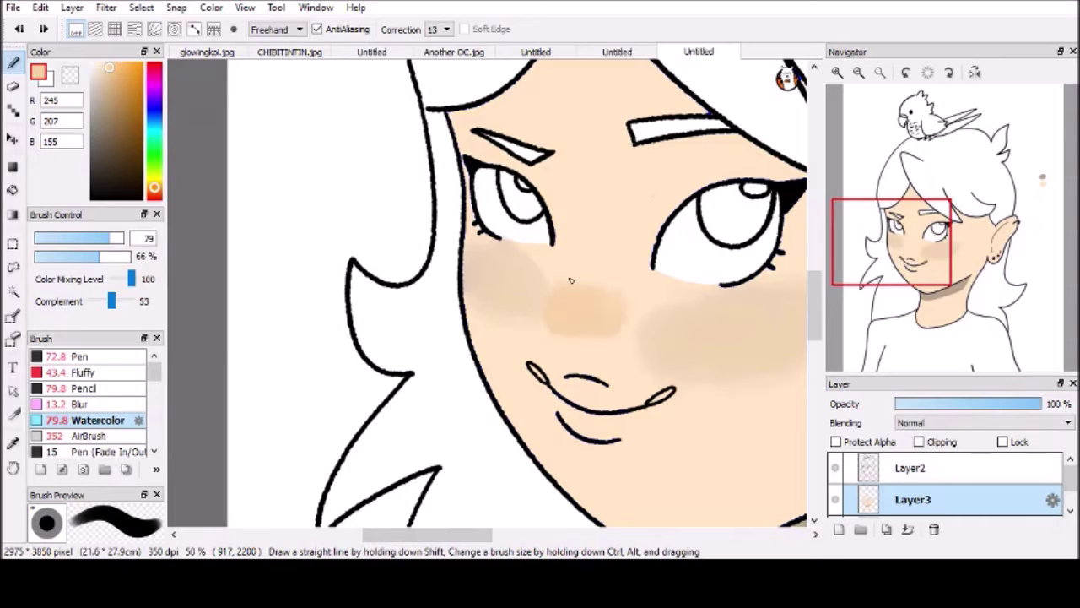
- Tint both cheek patches to match the nose and blend them into the surrounding skin with the Watercolor brush
{"action": "mouse_move", "coordinate": [849, 212]}
{"action": "left_mouse_down"}
{"action": "mouse_move", "coordinate": [889, 198]}
{"action": "mouse_move", "coordinate": [901, 236]}
{"action": "left_mouse_up"}
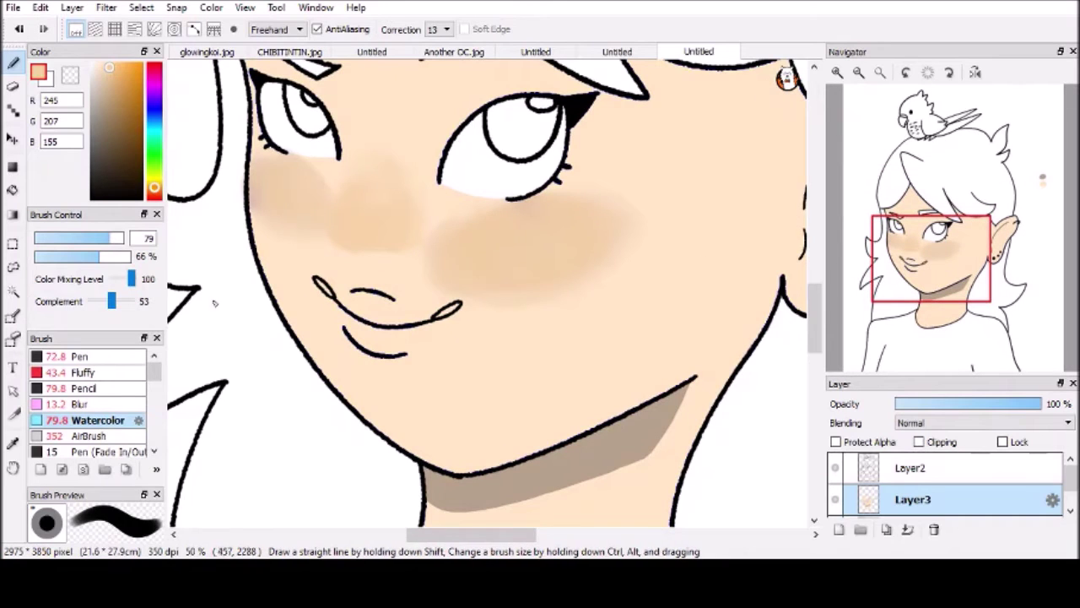
{"action": "left_click", "coordinate": [574, 291], "text": "alt"}
{"action": "mouse_move", "coordinate": [574, 291]}
{"action": "left_mouse_down"}
{"action": "mouse_move", "coordinate": [525, 315]}
{"action": "mouse_move", "coordinate": [504, 217]}
{"action": "mouse_move", "coordinate": [539, 206]}
{"action": "mouse_move", "coordinate": [468, 290]}
{"action": "mouse_move", "coordinate": [474, 258]}
{"action": "left_mouse_up"}
{"action": "mouse_move", "coordinate": [264, 177]}
{"action": "left_mouse_down"}
{"action": "mouse_move", "coordinate": [275, 248]}
{"action": "mouse_move", "coordinate": [312, 279]}
{"action": "mouse_move", "coordinate": [533, 298]}
{"action": "left_mouse_up"}
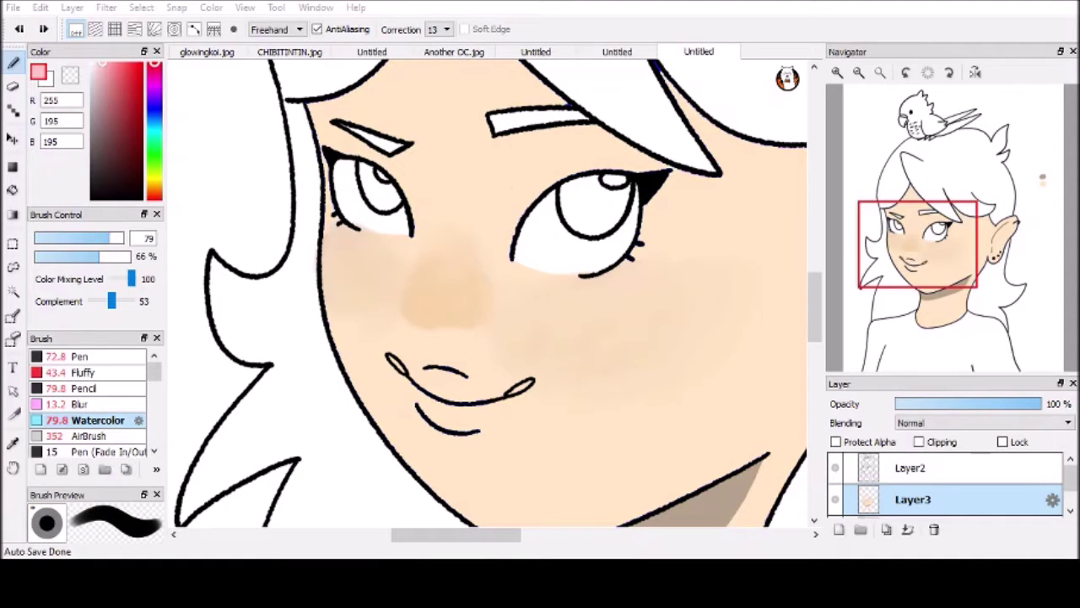
{"action": "left_click_drag", "start_coordinate": [489, 295], "coordinate": [477, 321]}
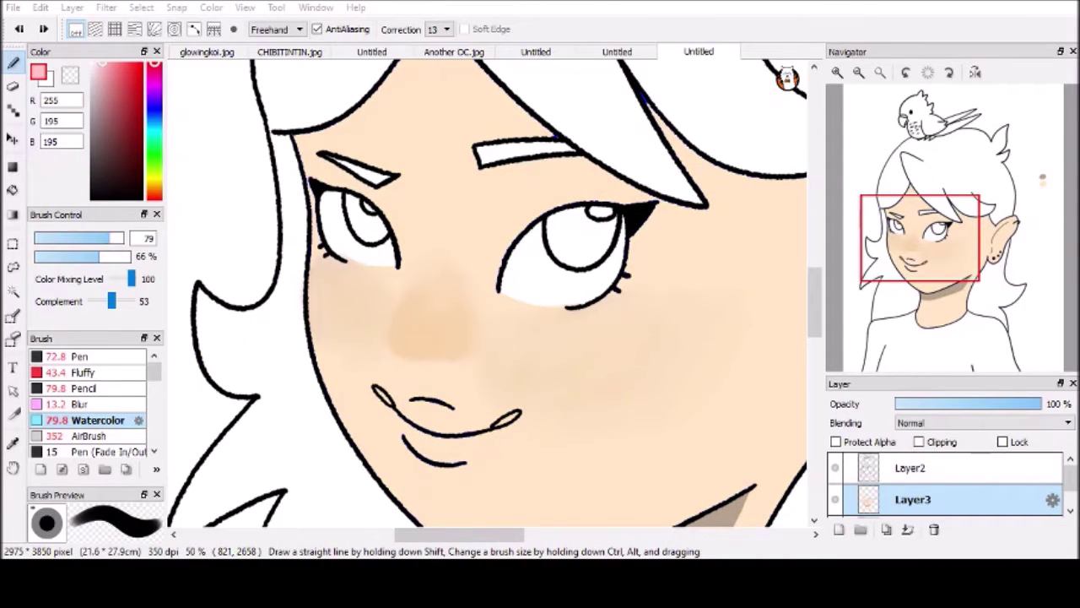
- Add Layer4 and colour the irises of both eyes in brown RGB 106, 54, 0 with the Pen brush
{"action": "left_click", "coordinate": [154, 189]}
{"action": "left_click", "coordinate": [141, 142]}
{"action": "left_click", "coordinate": [837, 529]}
{"action": "scroll", "coordinate": [879, 223], "scroll_direction": "up", "scroll_amount": 3}
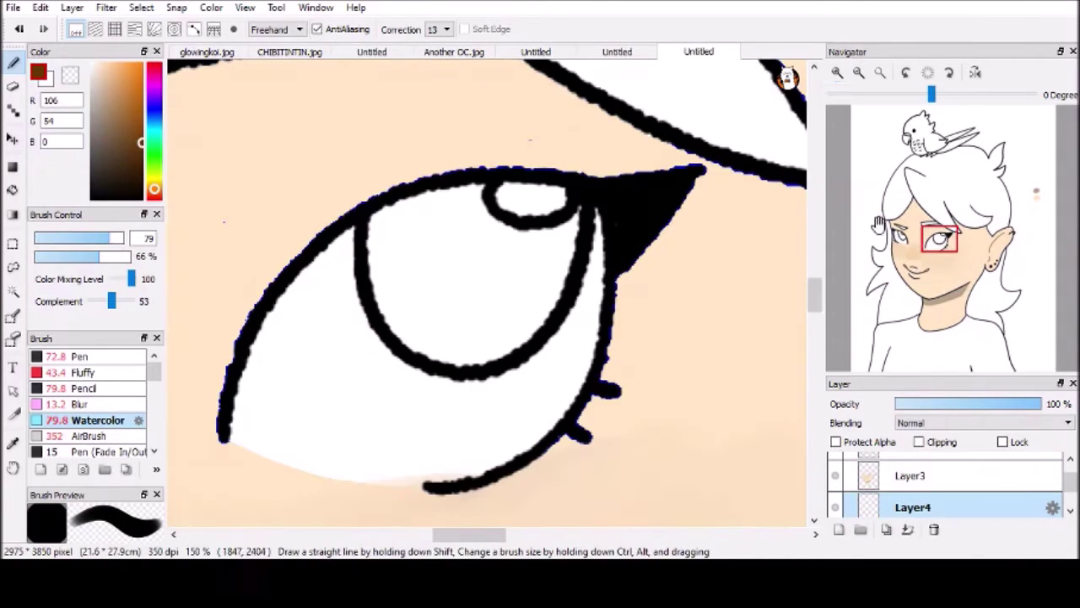
{"action": "left_click", "coordinate": [79, 356]}
{"action": "mouse_move", "coordinate": [371, 221]}
{"action": "left_mouse_down"}
{"action": "mouse_move", "coordinate": [411, 341]}
{"action": "mouse_move", "coordinate": [511, 242]}
{"action": "mouse_move", "coordinate": [569, 230]}
{"action": "mouse_move", "coordinate": [503, 341]}
{"action": "mouse_move", "coordinate": [435, 314]}
{"action": "mouse_move", "coordinate": [540, 240]}
{"action": "left_mouse_up"}
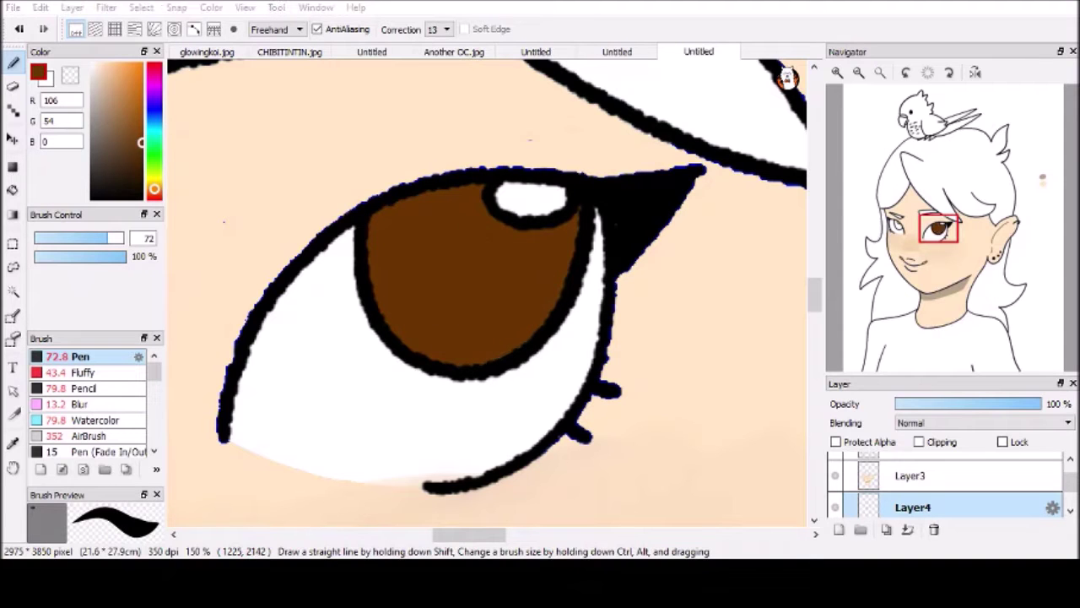
{"action": "scroll", "coordinate": [542, 377], "scroll_direction": "left", "scroll_amount": 5}
{"action": "mouse_move", "coordinate": [604, 233]}
{"action": "left_mouse_down"}
{"action": "mouse_move", "coordinate": [667, 329]}
{"action": "mouse_move", "coordinate": [641, 329]}
{"action": "left_mouse_up"}
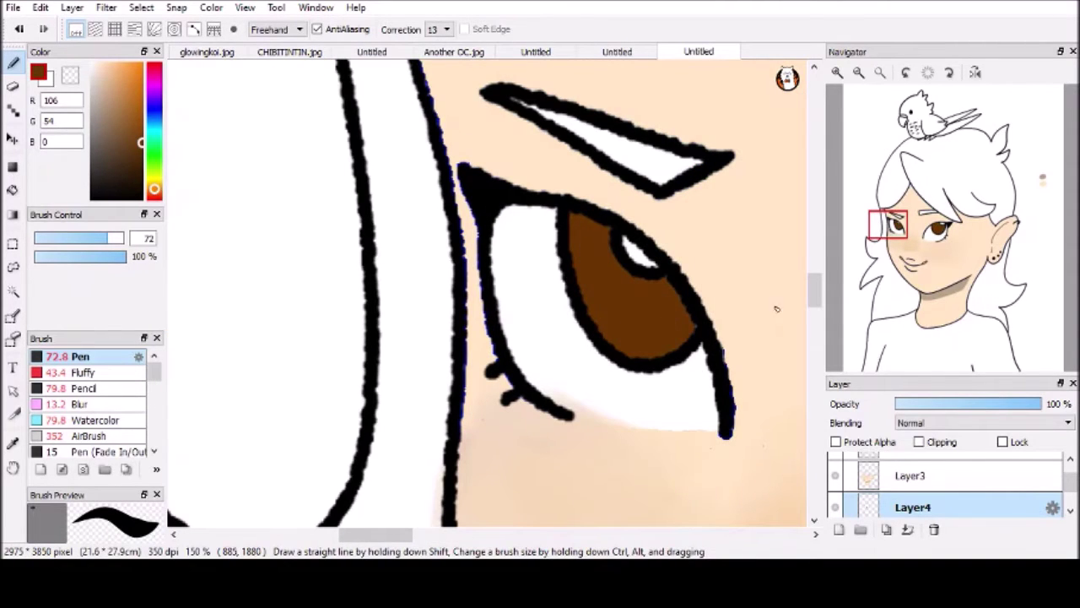
- Try painting a darker brown pupil inside the larger eye's iris with the Pen brush at 48% opacity
{"action": "scroll", "coordinate": [518, 309], "scroll_direction": "right", "scroll_amount": 5}
{"action": "scroll", "coordinate": [518, 309], "scroll_direction": "down", "scroll_amount": 3}
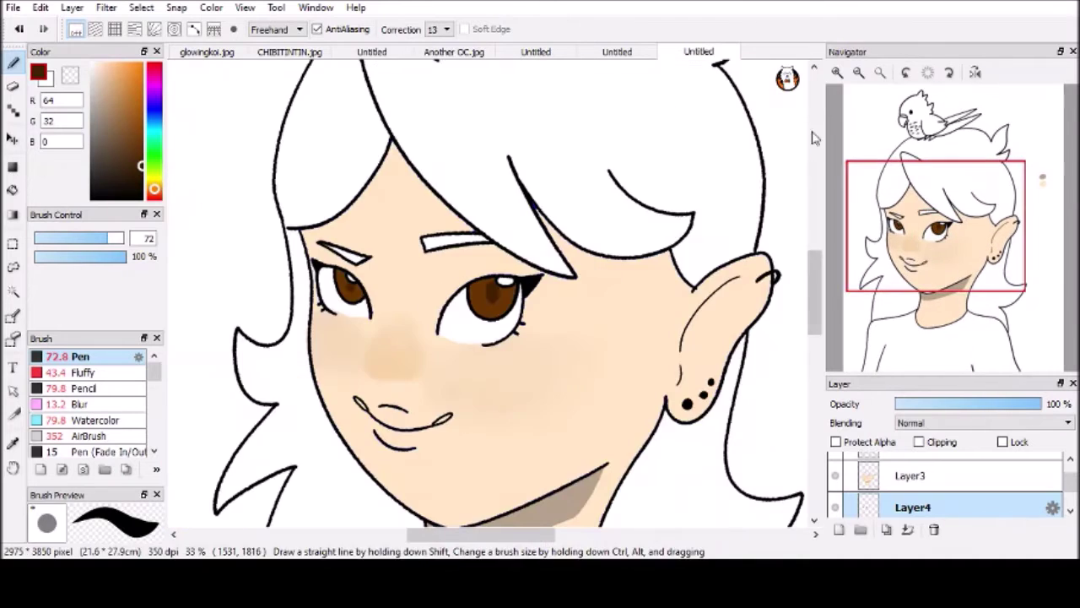
{"action": "scroll", "coordinate": [422, 338], "scroll_direction": "up", "scroll_amount": 2}
{"action": "left_click_drag", "start_coordinate": [71, 263], "coordinate": [82, 264]}
{"action": "left_click", "coordinate": [480, 314]}
{"action": "left_click", "coordinate": [479, 314], "text": "alt"}
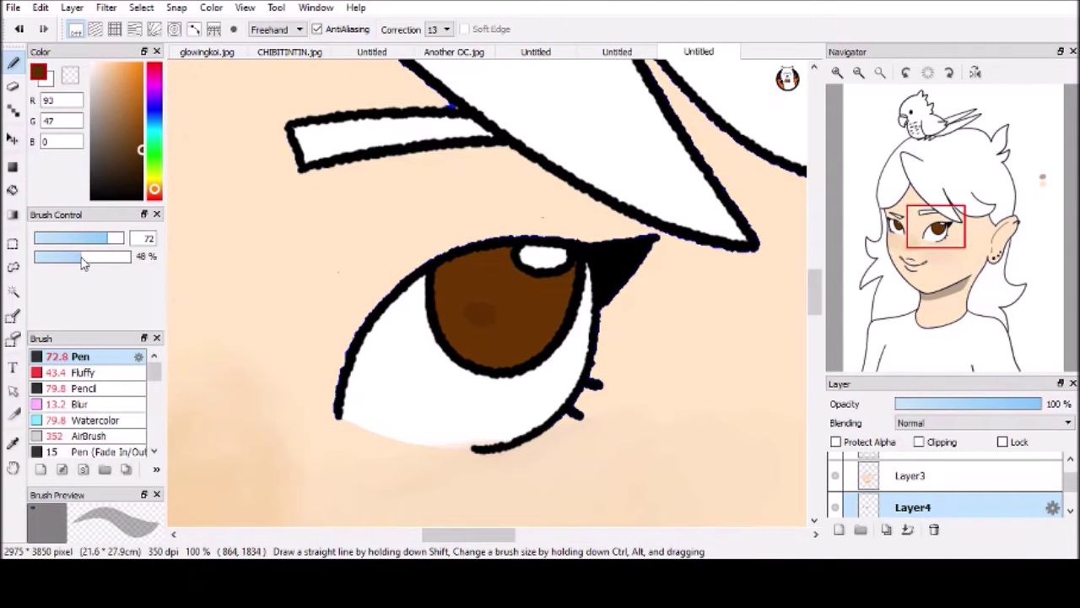
{"action": "left_click", "coordinate": [506, 322]}
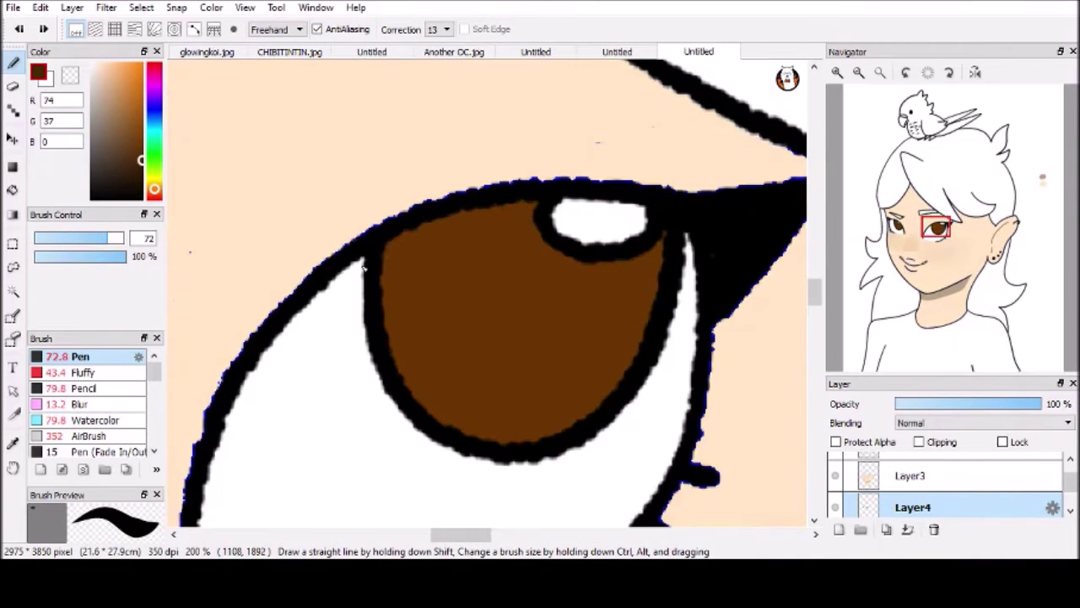
- Shade the upper part of both irises in RGB 74, 37, 0 with the Pen brush at 100% opacity
{"action": "left_click_drag", "start_coordinate": [532, 211], "coordinate": [424, 245]}
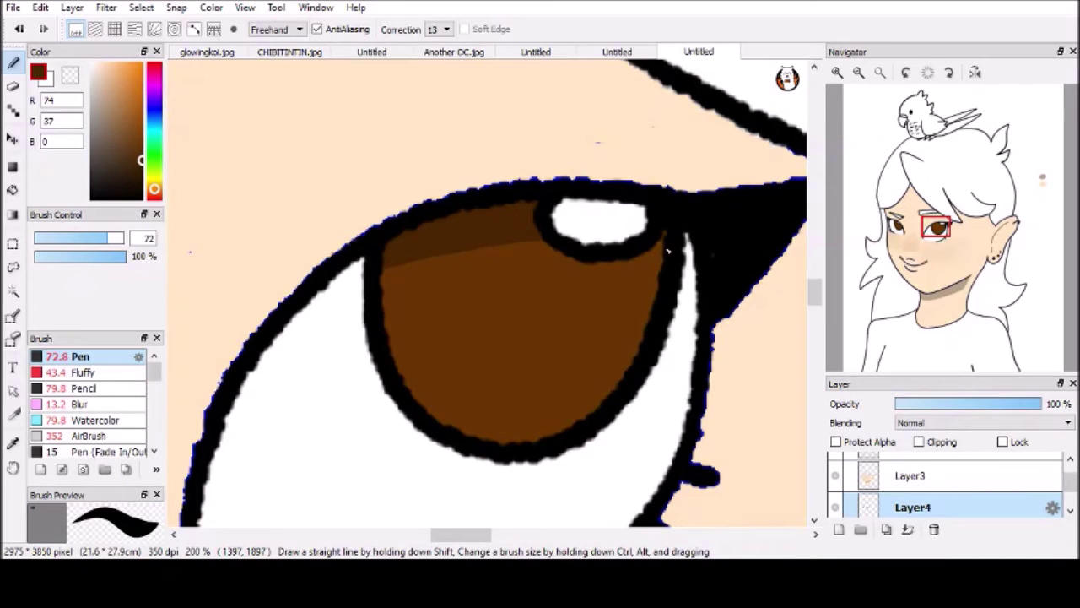
{"action": "scroll", "coordinate": [688, 279], "scroll_direction": "left", "scroll_amount": 10}
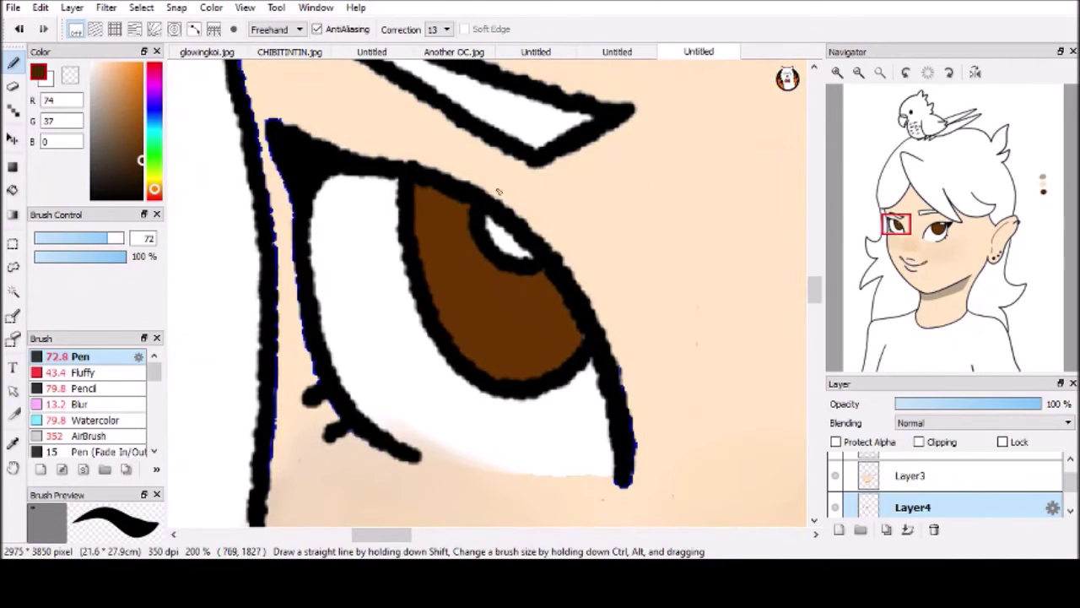
{"action": "scroll", "coordinate": [578, 329], "scroll_direction": "down", "scroll_amount": 3}
{"action": "scroll", "coordinate": [618, 260], "scroll_direction": "up", "scroll_amount": 2}
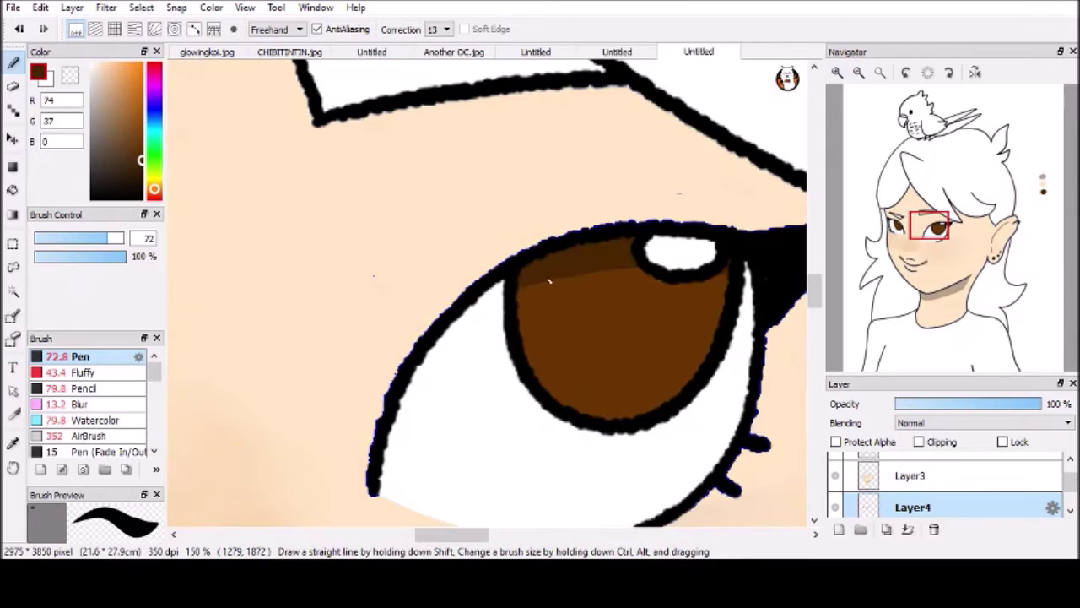
- Shade the whites of both eyes under the upper lids in grey RGB 179, 179, 179 with the Pen brush at 100% opacity
{"action": "left_click", "coordinate": [92, 102]}
{"action": "left_click", "coordinate": [62, 256]}
{"action": "left_click", "coordinate": [443, 418]}
{"action": "key", "text": "ctrl+z"}
{"action": "left_click", "coordinate": [125, 256]}
{"action": "mouse_move", "coordinate": [928, 225]}
{"action": "left_mouse_down"}
{"action": "mouse_move", "coordinate": [1041, 205]}
{"action": "mouse_move", "coordinate": [1019, 222]}
{"action": "mouse_move", "coordinate": [925, 228]}
{"action": "left_mouse_up"}
{"action": "left_click", "coordinate": [260, 318]}
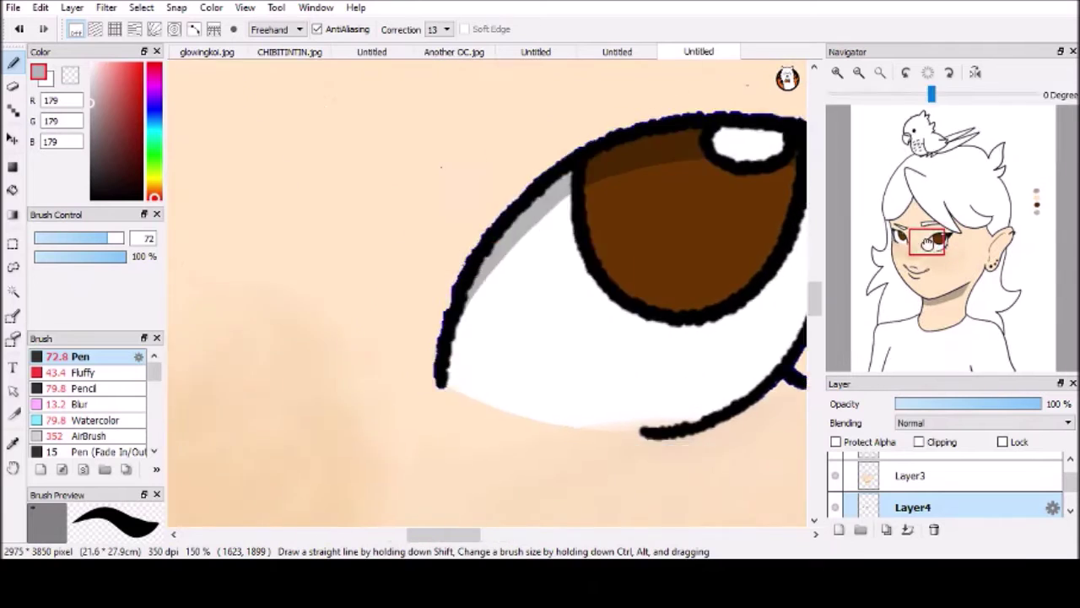
{"action": "left_click_drag", "start_coordinate": [403, 180], "coordinate": [429, 184]}
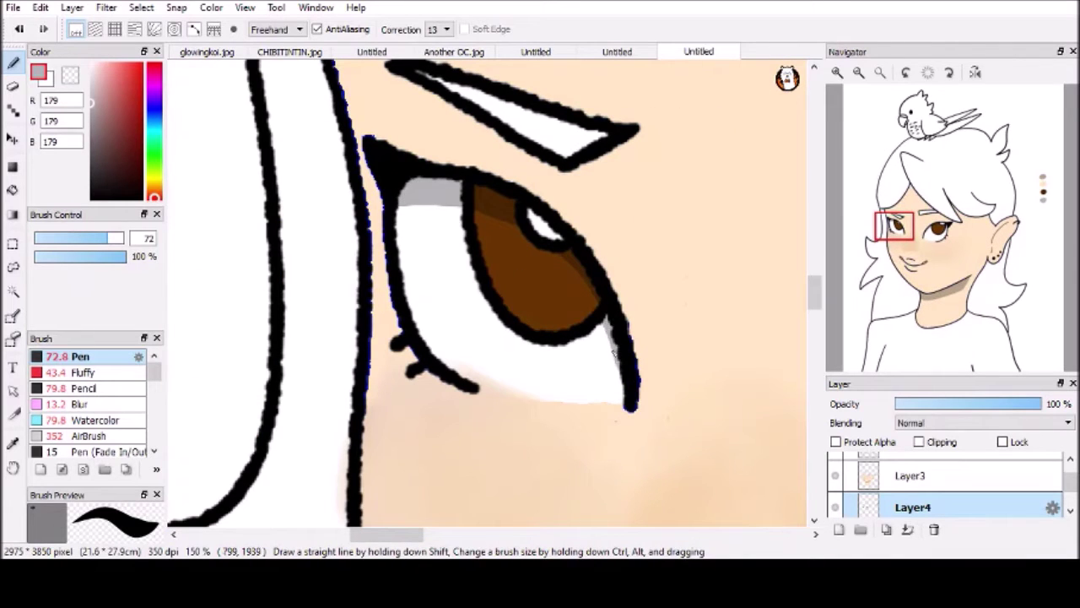
{"action": "left_click", "coordinate": [600, 262], "text": "alt"}
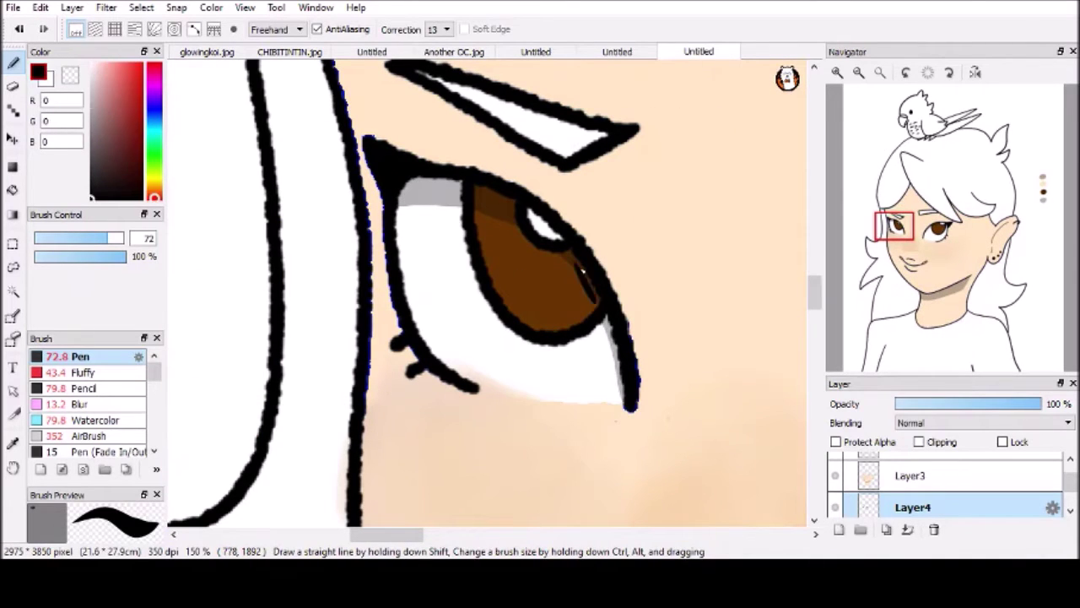
- Move Layer4 above Layer3 and bucket-fill all the hair sections in dark brown RGB 74, 37, 0
{"action": "left_click", "coordinate": [837, 71]}
{"action": "scroll", "coordinate": [874, 100], "scroll_direction": "down", "scroll_amount": 5}
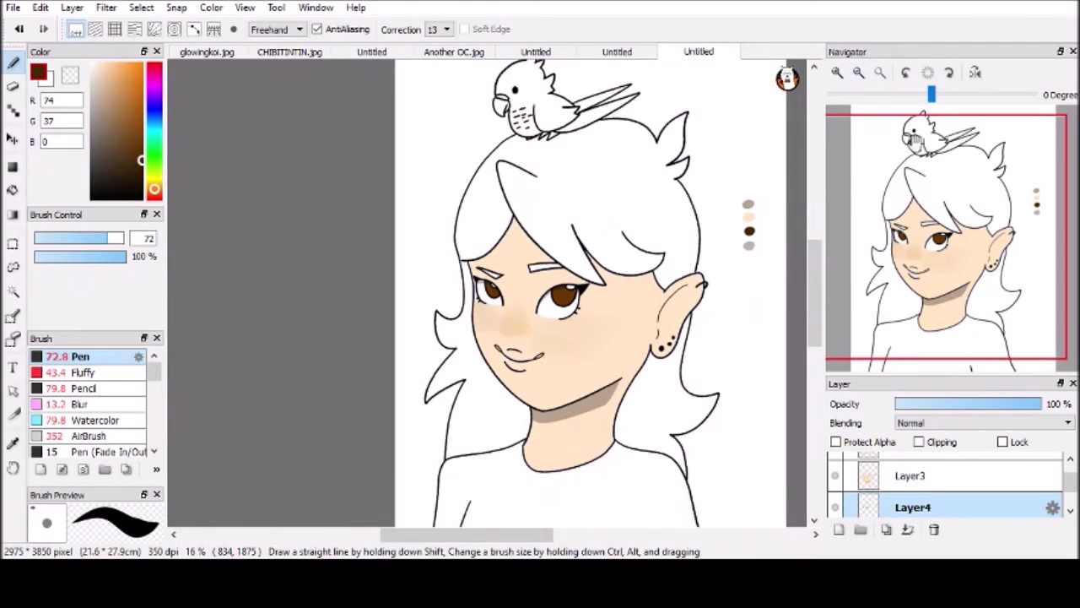
{"action": "scroll", "coordinate": [945, 485], "scroll_direction": "down", "scroll_amount": 1}
{"action": "scroll", "coordinate": [920, 240], "scroll_direction": "up", "scroll_amount": 3}
{"action": "scroll", "coordinate": [966, 455], "scroll_direction": "up", "scroll_amount": 1}
{"action": "left_click_drag", "start_coordinate": [919, 241], "coordinate": [902, 207]}
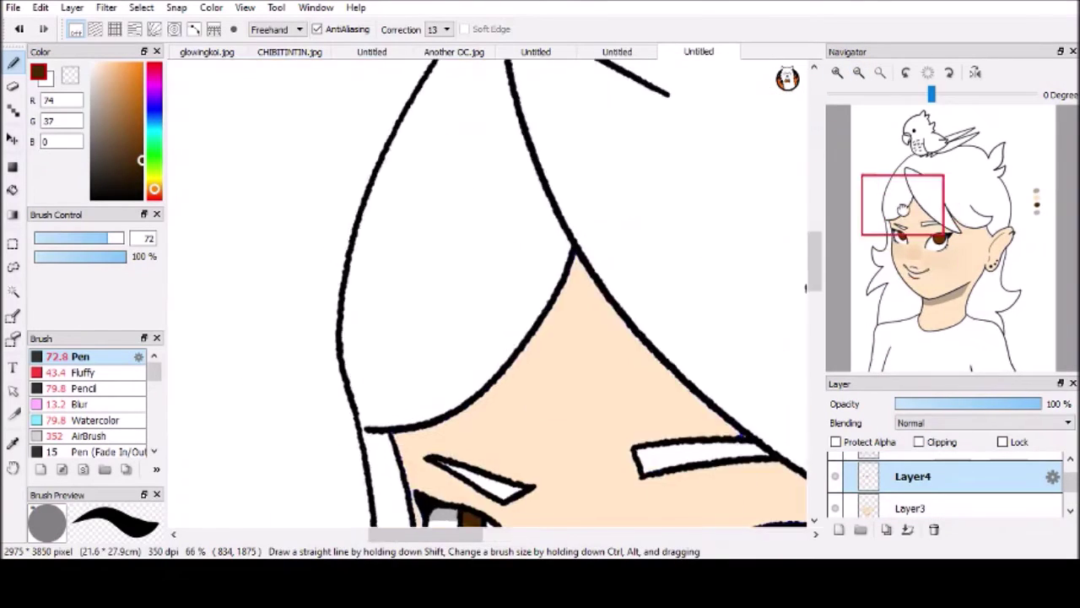
{"action": "scroll", "coordinate": [903, 206], "scroll_direction": "down", "scroll_amount": 2}
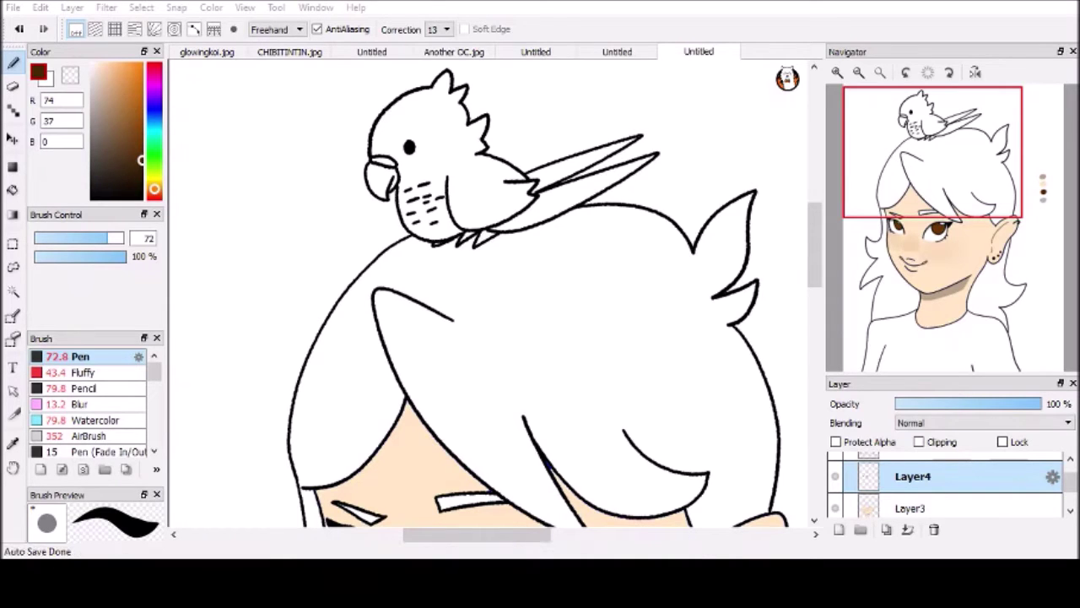
{"action": "key", "text": "g"}
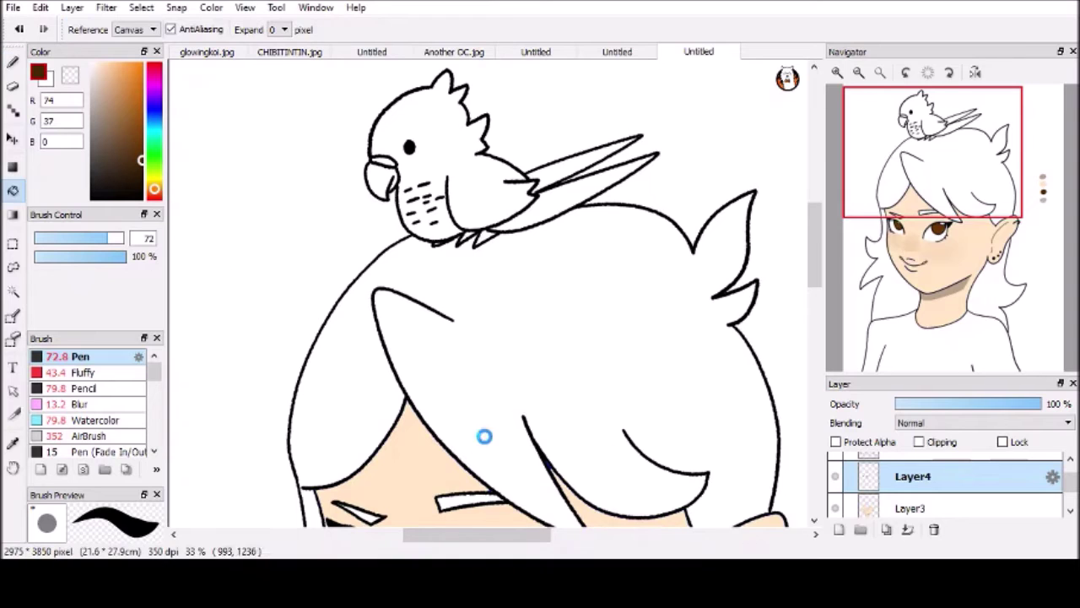
{"action": "left_click", "coordinate": [482, 436]}
{"action": "scroll", "coordinate": [616, 146], "scroll_direction": "down", "scroll_amount": 3}
{"action": "left_click", "coordinate": [276, 364]}
{"action": "scroll", "coordinate": [338, 362], "scroll_direction": "left", "scroll_amount": 3}
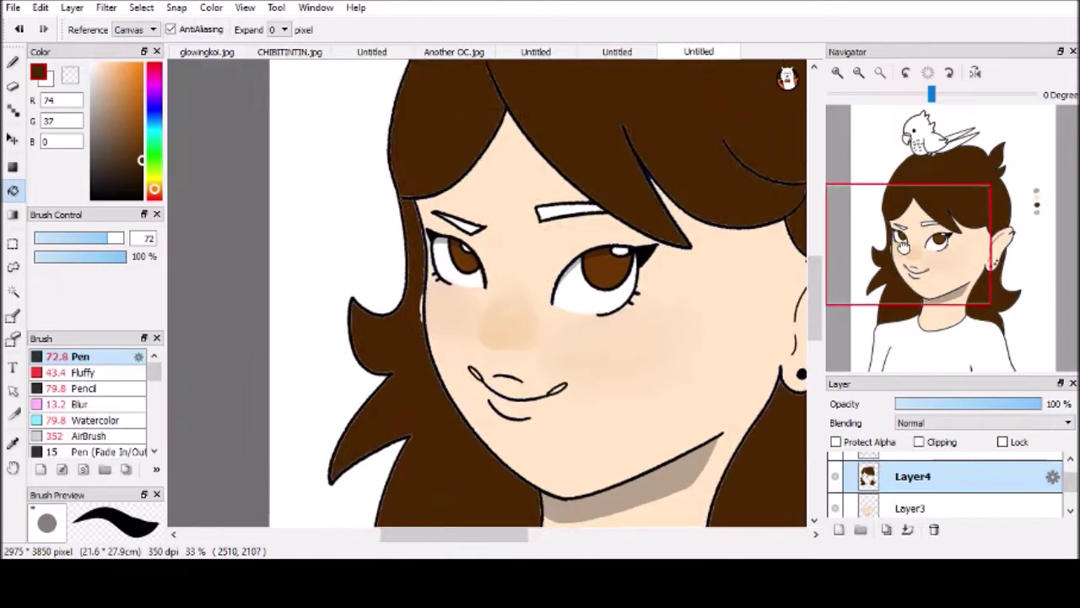
- Cover the white gaps along the hair outlines beside the jaw and above the shoulder with the Pen brush in the hair brown
{"action": "key", "text": "b"}
{"action": "scroll", "coordinate": [518, 323], "scroll_direction": "up", "scroll_amount": 5}
{"action": "scroll", "coordinate": [518, 323], "scroll_direction": "down", "scroll_amount": 3}
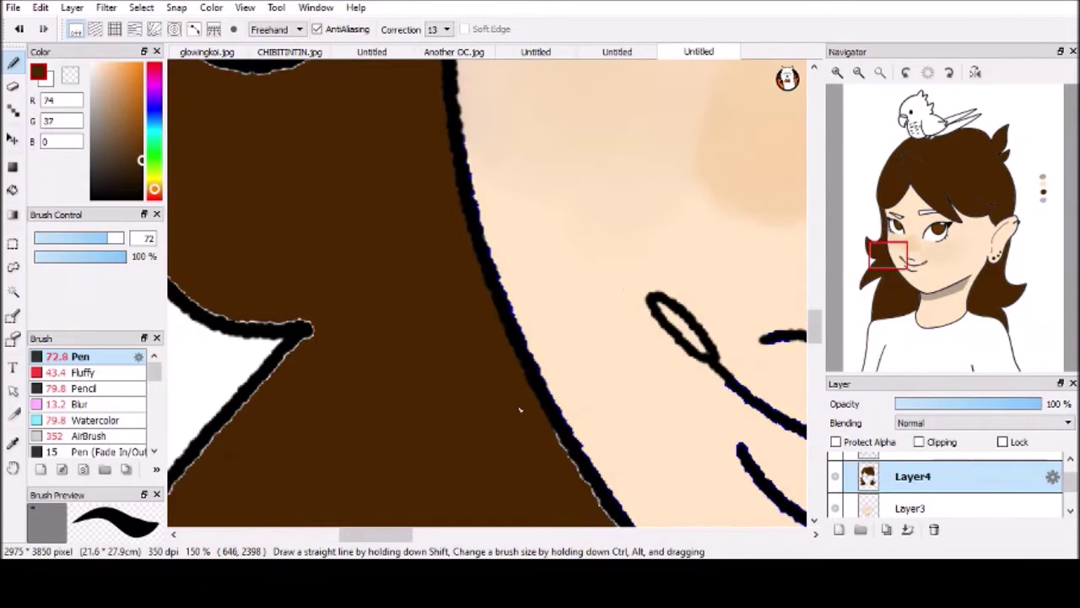
{"action": "scroll", "coordinate": [506, 380], "scroll_direction": "down", "scroll_amount": 3}
{"action": "scroll", "coordinate": [469, 309], "scroll_direction": "right", "scroll_amount": 2}
{"action": "left_click_drag", "start_coordinate": [902, 274], "coordinate": [897, 313]}
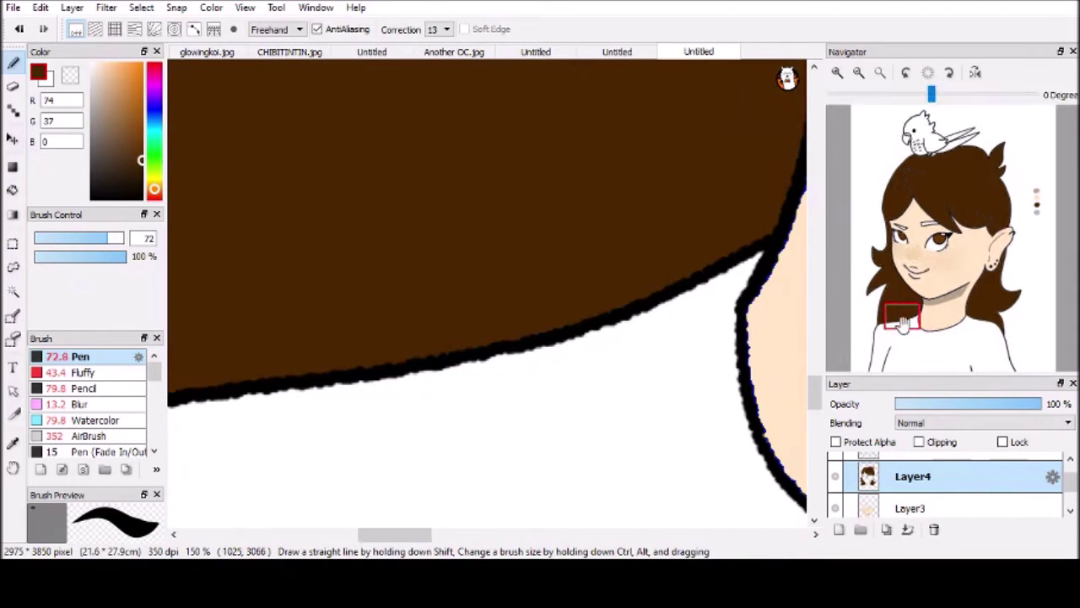
{"action": "scroll", "coordinate": [369, 385], "scroll_direction": "left", "scroll_amount": 3}
{"action": "scroll", "coordinate": [494, 382], "scroll_direction": "up", "scroll_amount": 3}
{"action": "scroll", "coordinate": [402, 182], "scroll_direction": "left", "scroll_amount": 3}
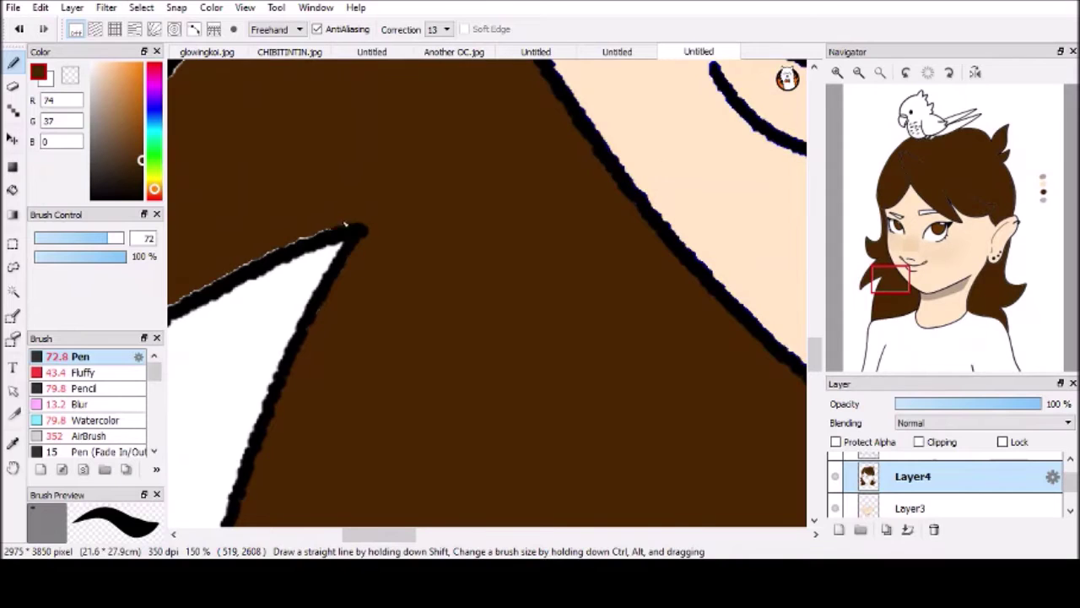
{"action": "scroll", "coordinate": [401, 182], "scroll_direction": "up", "scroll_amount": 3}
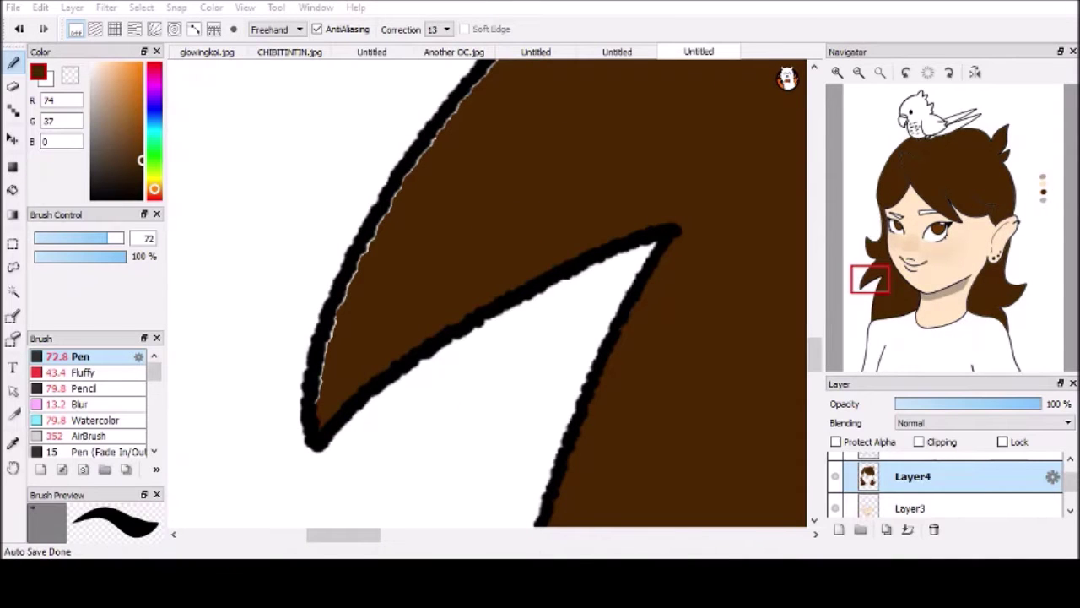
- Cover the white gaps inside the pointed side lock and the curled strand beside the smaller eye in hair brown
{"action": "left_click_drag", "start_coordinate": [321, 395], "coordinate": [339, 338]}
{"action": "left_click_drag", "start_coordinate": [404, 197], "coordinate": [469, 97]}
{"action": "scroll", "coordinate": [434, 203], "scroll_direction": "up", "scroll_amount": 3}
{"action": "left_click_drag", "start_coordinate": [299, 375], "coordinate": [413, 245]}
{"action": "scroll", "coordinate": [405, 304], "scroll_direction": "right", "scroll_amount": 3}
{"action": "mouse_move", "coordinate": [359, 308]}
{"action": "left_mouse_down"}
{"action": "mouse_move", "coordinate": [447, 297]}
{"action": "mouse_move", "coordinate": [275, 101]}
{"action": "left_mouse_up"}
{"action": "scroll", "coordinate": [729, 255], "scroll_direction": "down", "scroll_amount": 2}
{"action": "scroll", "coordinate": [729, 256], "scroll_direction": "right", "scroll_amount": 3}
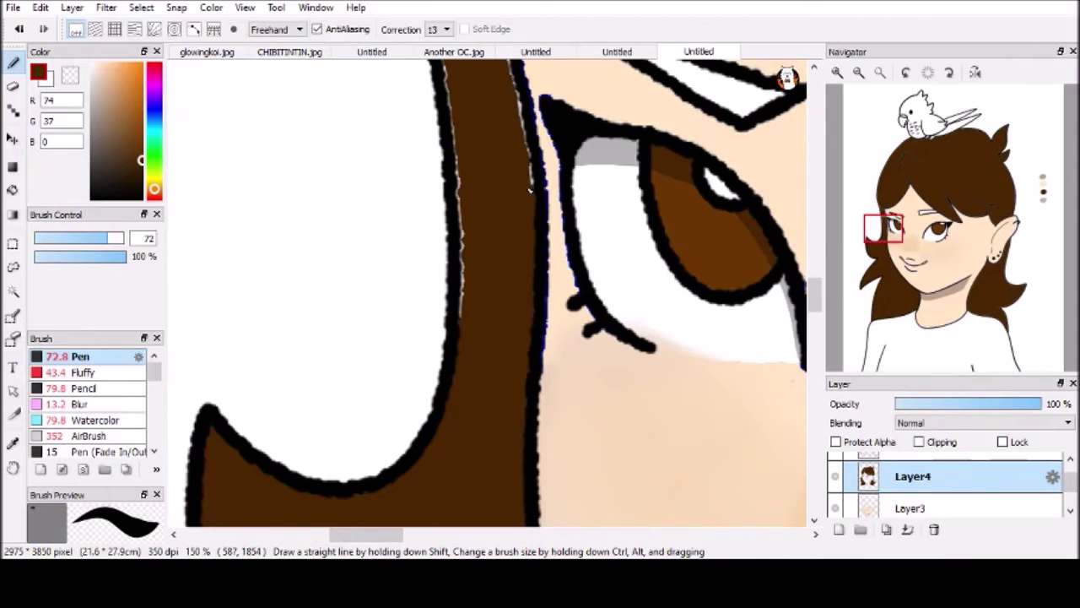
- Touch up the temple strand and forehead hair section edges in RGB 74, 37, 0, and the skin beside them in RGB 255, 229, 195
{"action": "scroll", "coordinate": [590, 253], "scroll_direction": "up", "scroll_amount": 3}
{"action": "left_click", "coordinate": [490, 237], "text": "alt"}
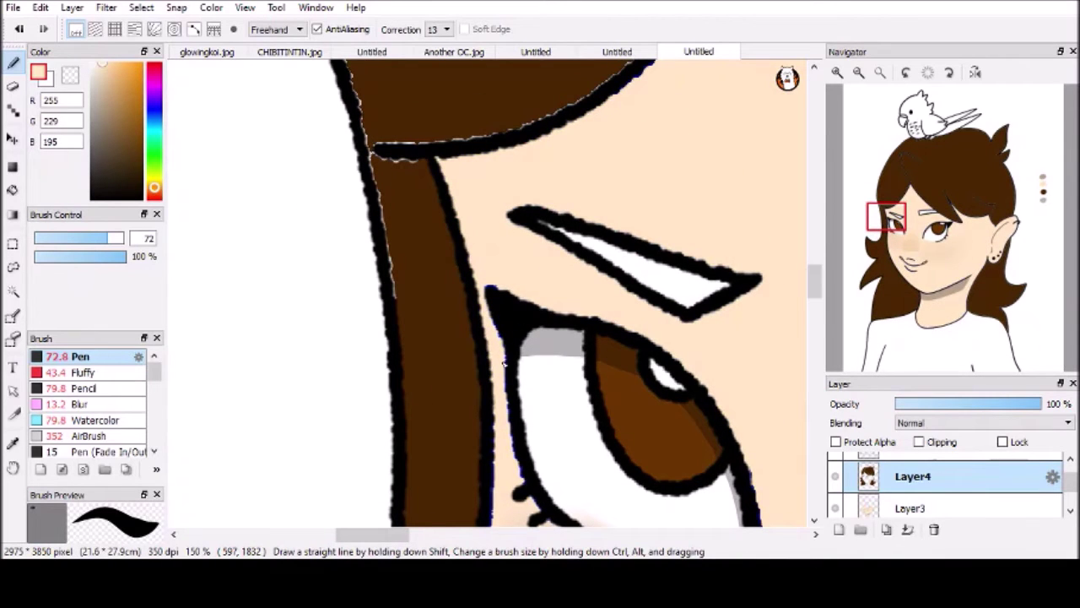
{"action": "scroll", "coordinate": [399, 301], "scroll_direction": "up", "scroll_amount": 4}
{"action": "scroll", "coordinate": [447, 422], "scroll_direction": "right", "scroll_amount": 2}
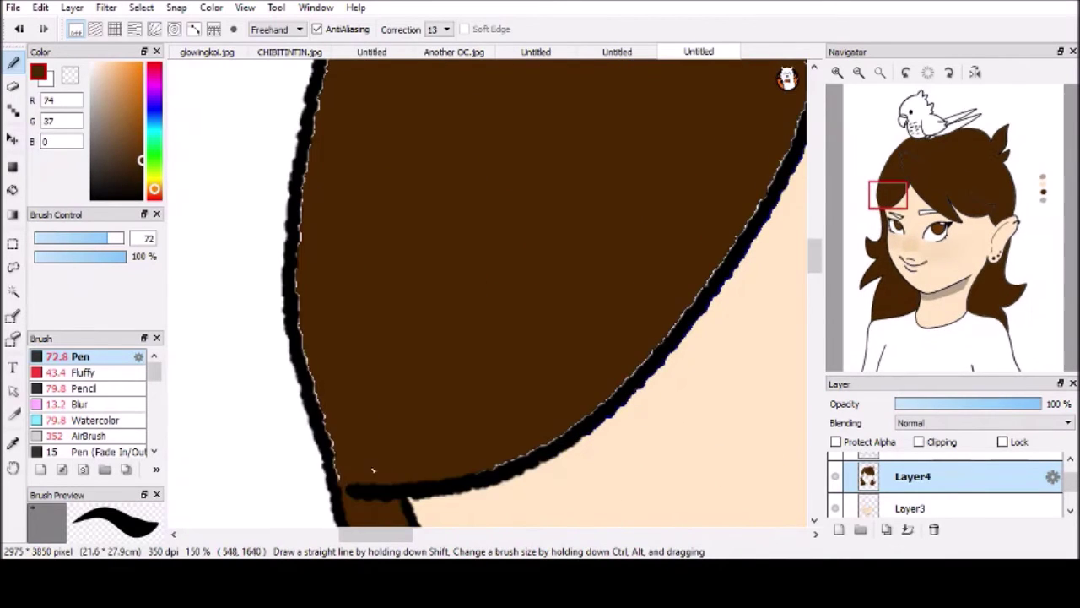
{"action": "scroll", "coordinate": [677, 329], "scroll_direction": "up", "scroll_amount": 3}
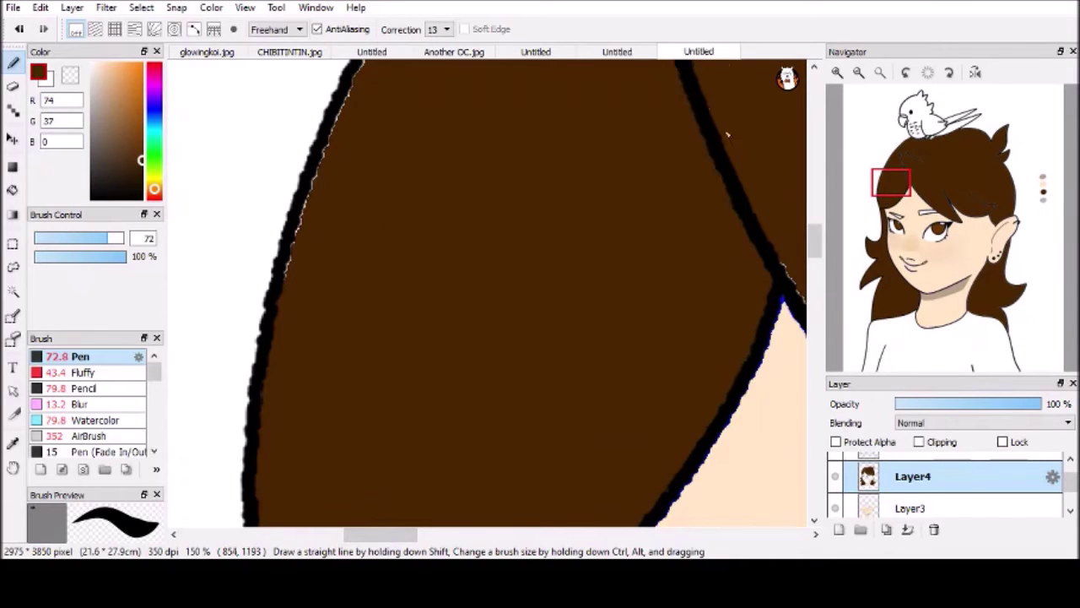
- Cover the white gaps along the crown outline and parting line up to the bird's feet in RGB 74, 37, 0
{"action": "scroll", "coordinate": [637, 83], "scroll_direction": "up", "scroll_amount": 4}
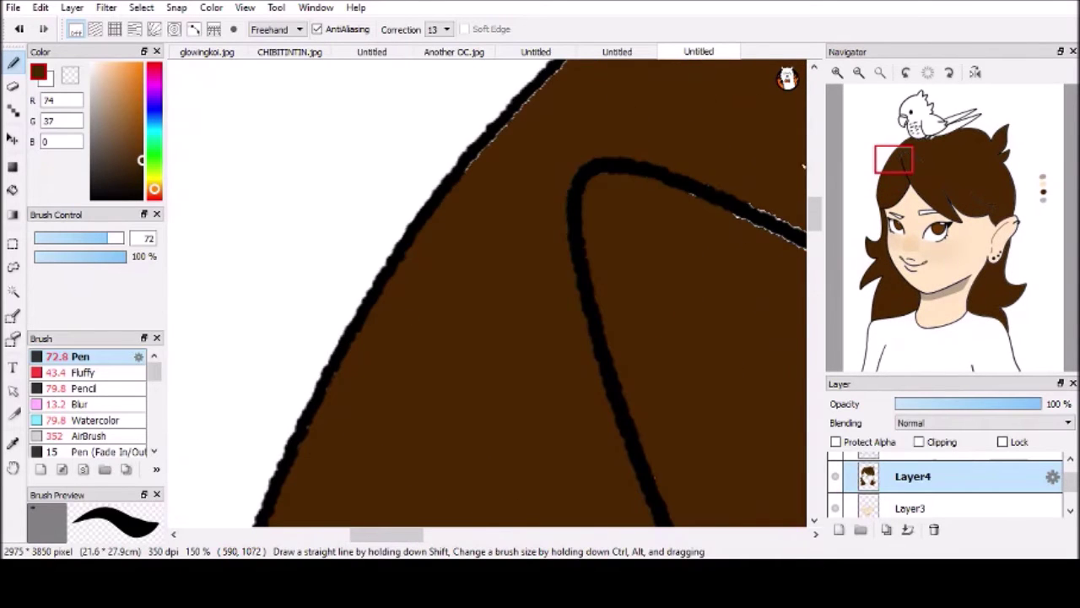
{"action": "scroll", "coordinate": [803, 166], "scroll_direction": "up", "scroll_amount": 4}
{"action": "scroll", "coordinate": [803, 167], "scroll_direction": "right", "scroll_amount": 2}
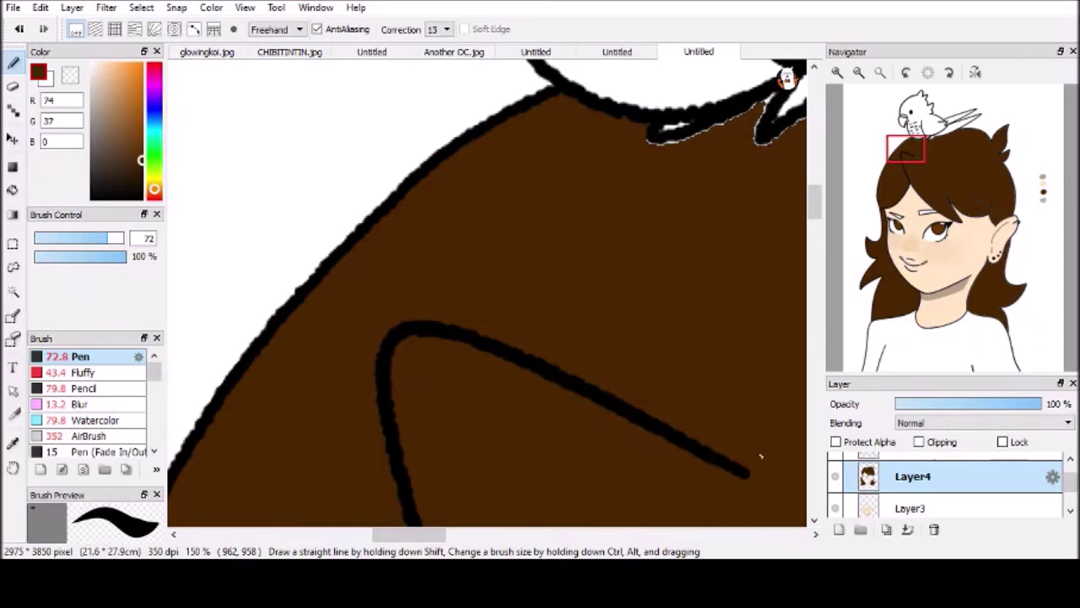
{"action": "scroll", "coordinate": [760, 456], "scroll_direction": "up", "scroll_amount": 3}
{"action": "scroll", "coordinate": [760, 457], "scroll_direction": "right", "scroll_amount": 1}
- Clean up the gaps along the hair's outer edge, above the ear and around the fringe tips with hair brown and skin colour
{"action": "left_click_drag", "start_coordinate": [920, 141], "coordinate": [1000, 174]}
{"action": "scroll", "coordinate": [496, 167], "scroll_direction": "down", "scroll_amount": 3}
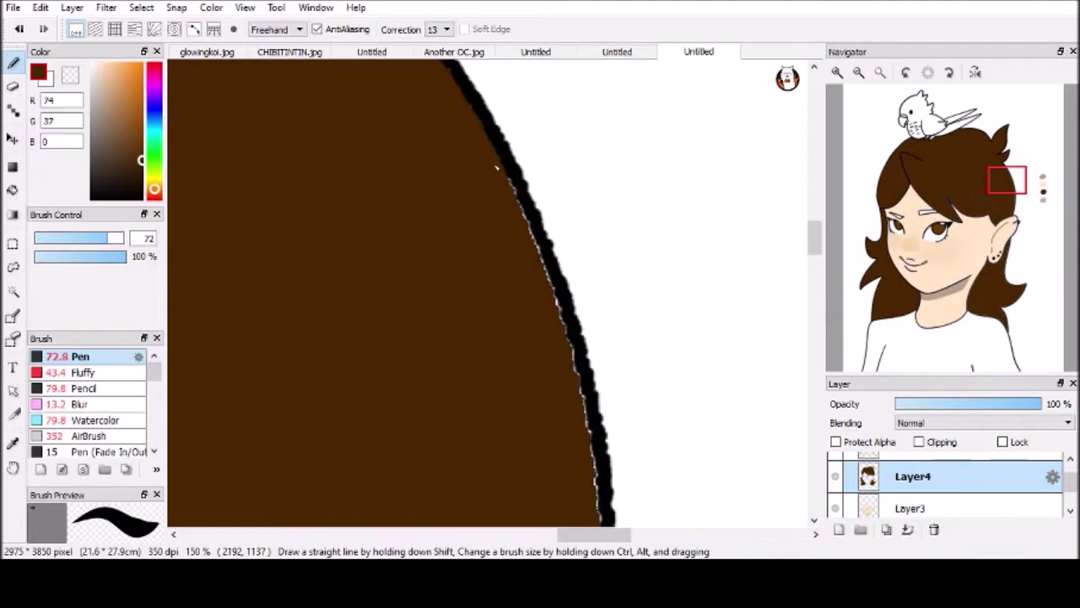
{"action": "scroll", "coordinate": [619, 368], "scroll_direction": "down", "scroll_amount": 5}
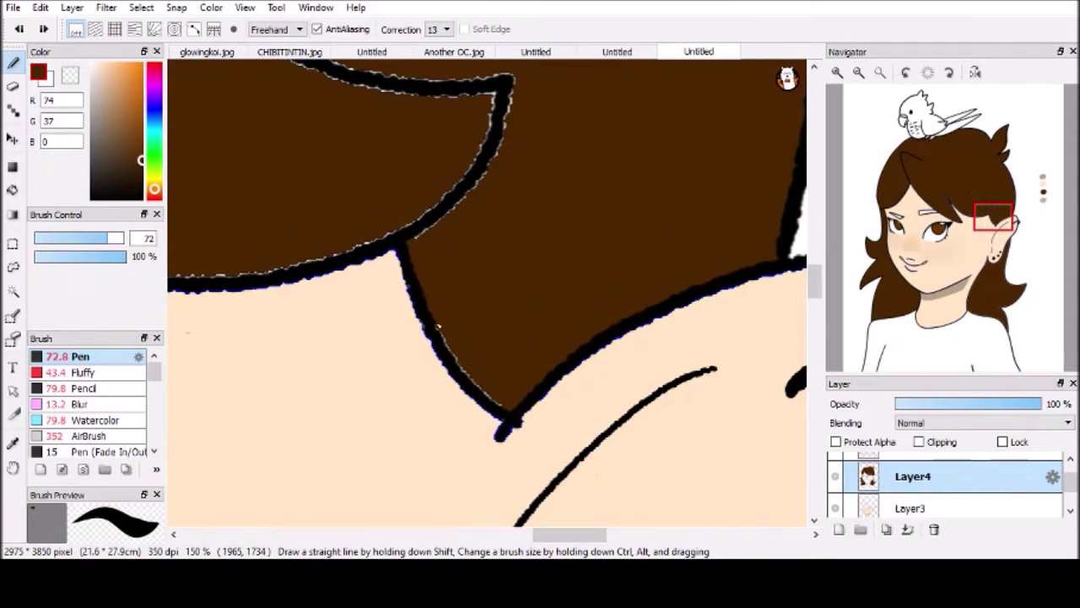
{"action": "scroll", "coordinate": [468, 138], "scroll_direction": "up", "scroll_amount": 3}
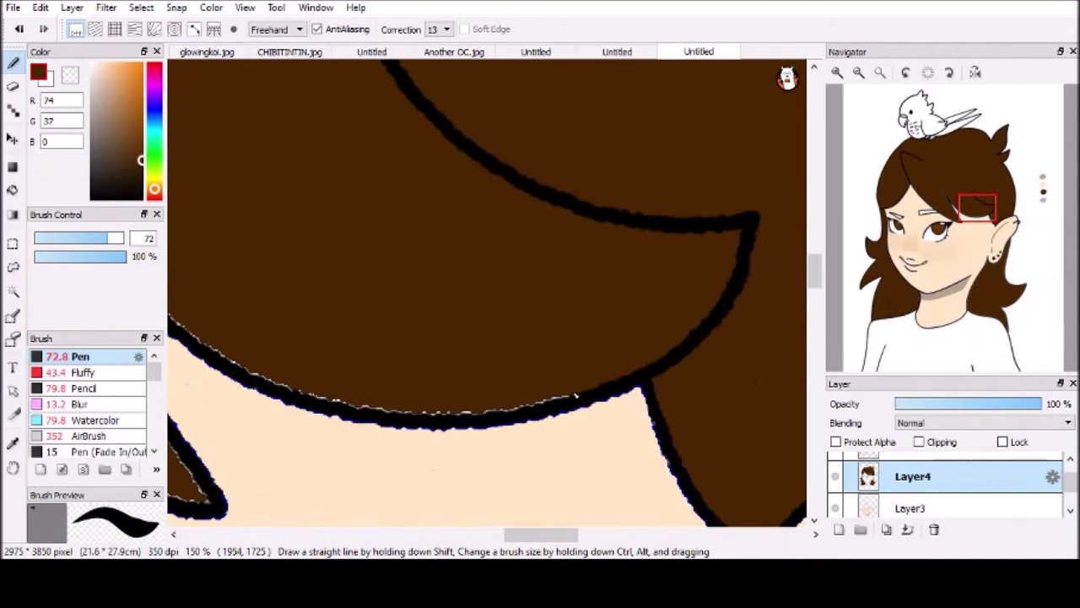
{"action": "scroll", "coordinate": [189, 329], "scroll_direction": "up", "scroll_amount": 3}
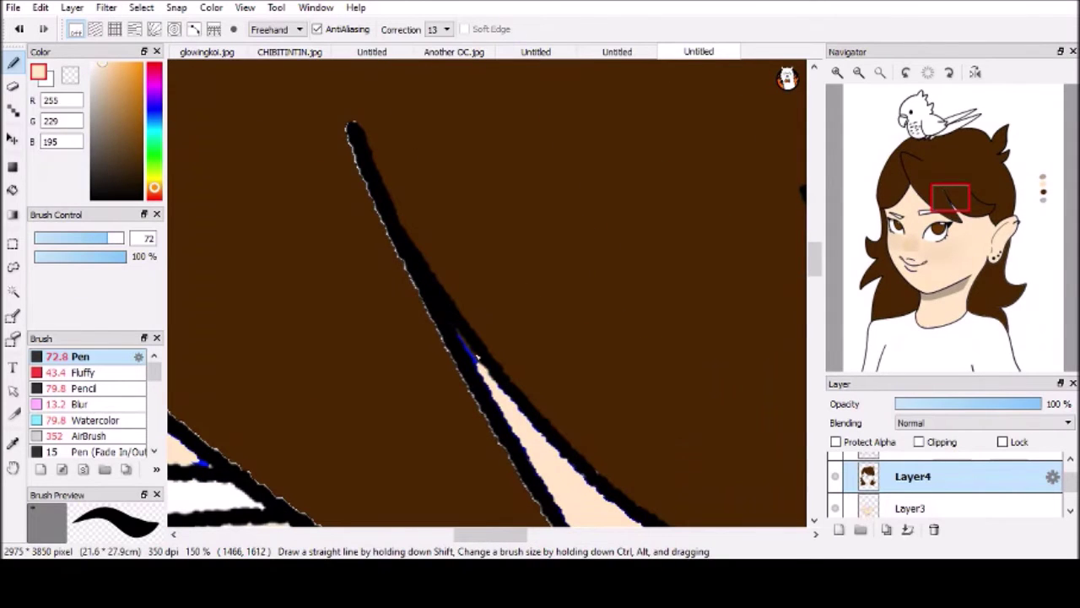
{"action": "scroll", "coordinate": [423, 324], "scroll_direction": "down", "scroll_amount": 3}
- Fill in both eyebrows with a dark colour and clean up the leftover gaps around them with the Pen brush
{"action": "left_click_drag", "start_coordinate": [949, 213], "coordinate": [916, 209]}
{"action": "mouse_move", "coordinate": [523, 371]}
{"action": "left_mouse_down"}
{"action": "mouse_move", "coordinate": [563, 383]}
{"action": "mouse_move", "coordinate": [793, 346]}
{"action": "left_mouse_up"}
{"action": "left_click_drag", "start_coordinate": [649, 287], "coordinate": [374, 203]}
{"action": "left_click", "coordinate": [369, 208], "text": "alt"}
{"action": "left_click_drag", "start_coordinate": [560, 301], "coordinate": [793, 338]}
{"action": "left_click", "coordinate": [338, 169], "text": "alt"}
{"action": "left_click_drag", "start_coordinate": [641, 270], "coordinate": [465, 254]}
{"action": "left_click", "coordinate": [506, 354], "text": "alt"}
{"action": "left_click_drag", "start_coordinate": [633, 506], "coordinate": [354, 206]}
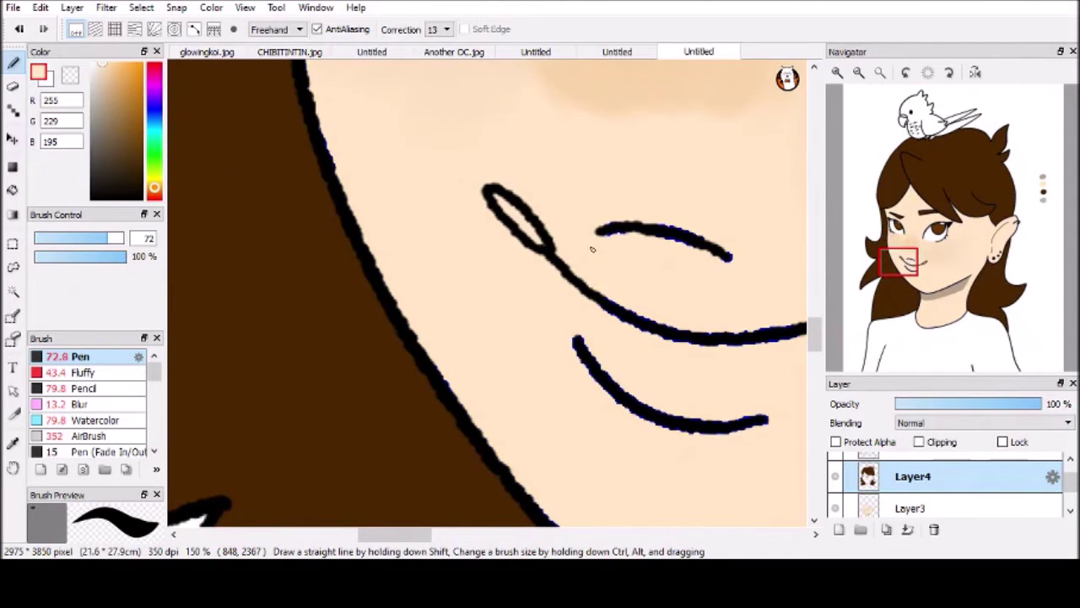
- Touch up the skin around the mouth in RGB 255, 229, 195 and fill the outlined mouth corners with black
{"action": "left_click_drag", "start_coordinate": [592, 249], "coordinate": [253, 405]}
{"action": "scroll", "coordinate": [506, 295], "scroll_direction": "down", "scroll_amount": 3}
{"action": "scroll", "coordinate": [507, 337], "scroll_direction": "up", "scroll_amount": 5}
{"action": "left_click", "coordinate": [506, 338], "text": "alt"}
{"action": "left_click_drag", "start_coordinate": [573, 312], "coordinate": [438, 388]}
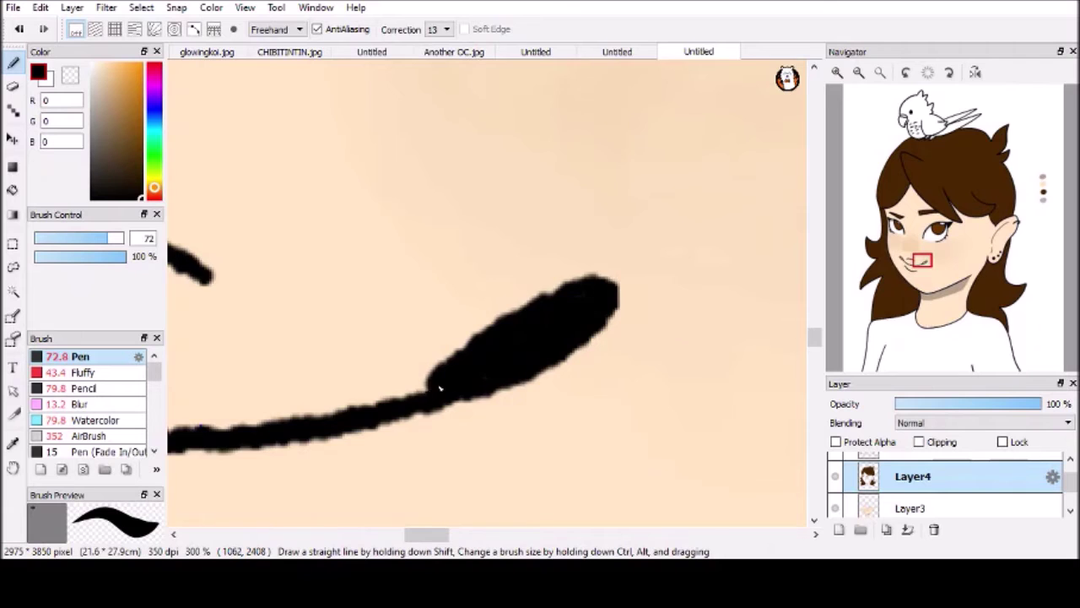
{"action": "scroll", "coordinate": [440, 387], "scroll_direction": "left", "scroll_amount": 5}
- Pick the shadow colour RGB 179, 160, 136 from the swatches and try it on the cheek with the Pen brush at 30% opacity
{"action": "left_click", "coordinate": [110, 160]}
{"action": "left_click", "coordinate": [278, 290], "text": "alt"}
{"action": "scroll", "coordinate": [506, 295], "scroll_direction": "down", "scroll_amount": 2}
{"action": "left_click_drag", "start_coordinate": [903, 259], "coordinate": [1040, 196]}
{"action": "scroll", "coordinate": [622, 293], "scroll_direction": "down", "scroll_amount": 4}
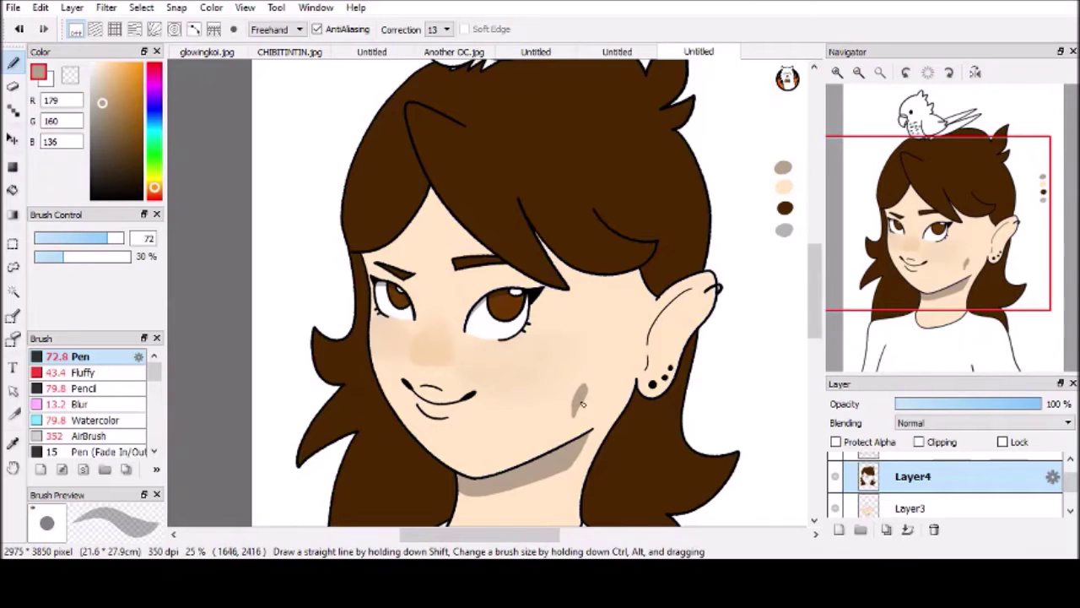
- Shade the forehead skin along both fringe edges in RGB 179, 160, 136 with the Pen brush at 100% opacity and correction 40
{"action": "scroll", "coordinate": [583, 404], "scroll_direction": "up", "scroll_amount": 4}
{"action": "left_click_drag", "start_coordinate": [993, 189], "coordinate": [895, 200]}
{"action": "left_click_drag", "start_coordinate": [647, 151], "coordinate": [634, 193]}
{"action": "scroll", "coordinate": [659, 227], "scroll_direction": "up", "scroll_amount": 2}
{"action": "left_click_drag", "start_coordinate": [726, 95], "coordinate": [607, 314]}
{"action": "mouse_move", "coordinate": [646, 242]}
{"action": "left_mouse_down"}
{"action": "mouse_move", "coordinate": [593, 333]}
{"action": "mouse_move", "coordinate": [652, 249]}
{"action": "left_mouse_up"}
{"action": "mouse_move", "coordinate": [436, 367]}
{"action": "left_mouse_down"}
{"action": "mouse_move", "coordinate": [590, 127]}
{"action": "mouse_move", "coordinate": [253, 337]}
{"action": "left_mouse_up"}
{"action": "mouse_move", "coordinate": [363, 105]}
{"action": "left_mouse_down"}
{"action": "mouse_move", "coordinate": [455, 240]}
{"action": "mouse_move", "coordinate": [597, 386]}
{"action": "left_mouse_up"}
{"action": "left_click_drag", "start_coordinate": [413, 203], "coordinate": [540, 349]}
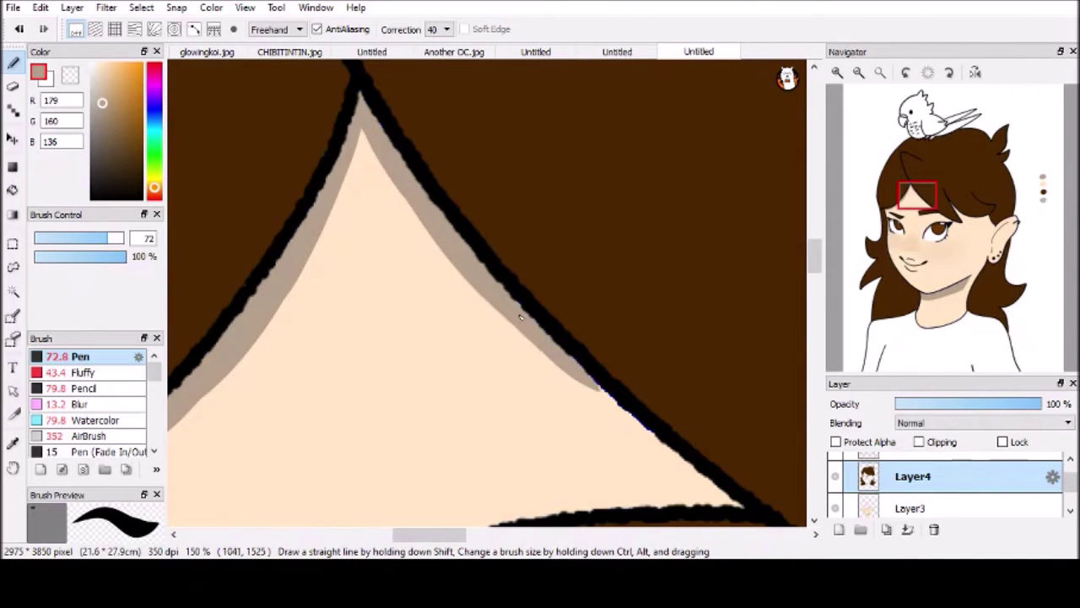
- Extend the skin shadow in RGB 179, 160, 136 along the fringe's lower edge from the forehead to the ear
{"action": "mouse_move", "coordinate": [591, 422]}
{"action": "left_mouse_down"}
{"action": "mouse_move", "coordinate": [354, 186]}
{"action": "mouse_move", "coordinate": [524, 289]}
{"action": "left_mouse_up"}
{"action": "mouse_move", "coordinate": [591, 405]}
{"action": "left_mouse_down"}
{"action": "mouse_move", "coordinate": [380, 211]}
{"action": "mouse_move", "coordinate": [405, 253]}
{"action": "left_mouse_up"}
{"action": "mouse_move", "coordinate": [213, 157]}
{"action": "left_mouse_down"}
{"action": "mouse_move", "coordinate": [440, 288]}
{"action": "mouse_move", "coordinate": [616, 319]}
{"action": "left_mouse_up"}
{"action": "left_click_drag", "start_coordinate": [590, 278], "coordinate": [534, 429]}
{"action": "mouse_move", "coordinate": [350, 113]}
{"action": "left_mouse_down"}
{"action": "mouse_move", "coordinate": [514, 306]}
{"action": "mouse_move", "coordinate": [388, 279]}
{"action": "left_mouse_up"}
{"action": "mouse_move", "coordinate": [312, 232]}
{"action": "left_mouse_down"}
{"action": "mouse_move", "coordinate": [523, 299]}
{"action": "mouse_move", "coordinate": [688, 291]}
{"action": "mouse_move", "coordinate": [764, 253]}
{"action": "left_mouse_up"}
{"action": "left_click_drag", "start_coordinate": [759, 354], "coordinate": [606, 233]}
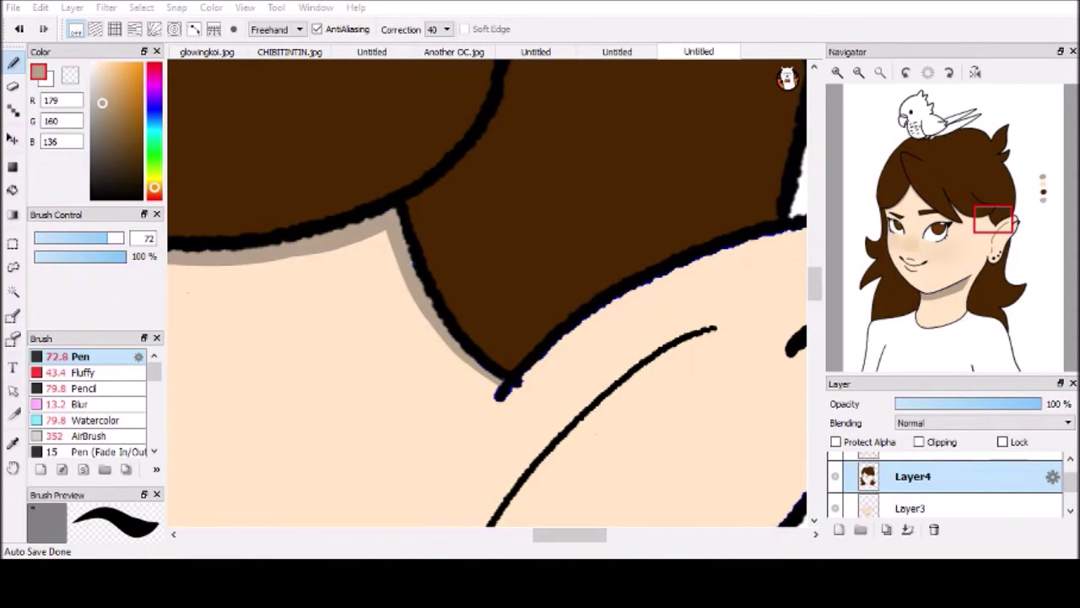
{"action": "left_click", "coordinate": [602, 327], "text": "alt"}
{"action": "scroll", "coordinate": [820, 162], "scroll_direction": "down", "scroll_amount": 6}
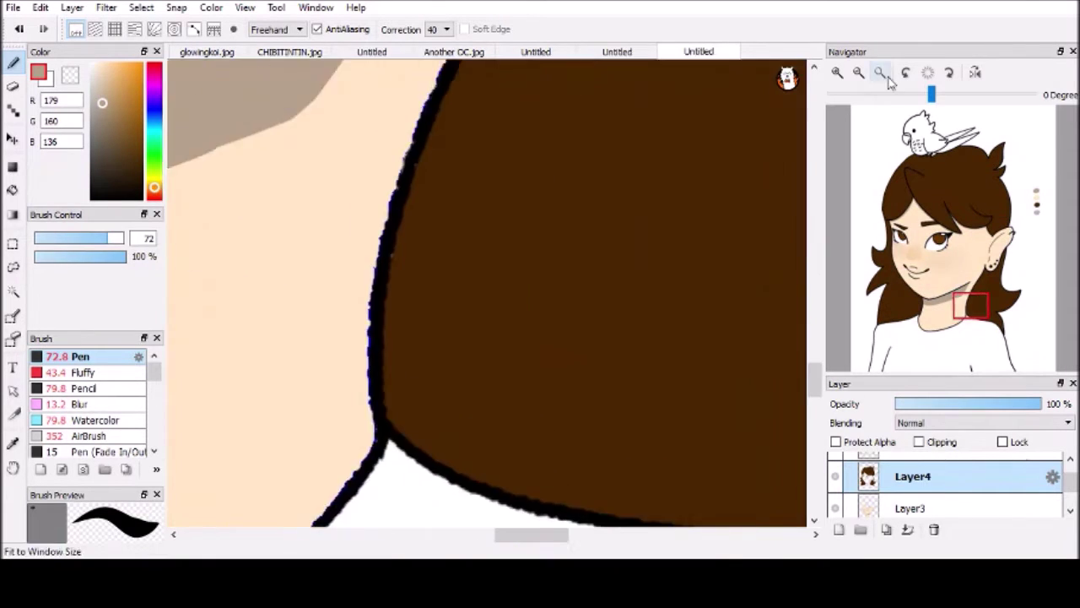
{"action": "scroll", "coordinate": [573, 287], "scroll_direction": "up", "scroll_amount": 5}
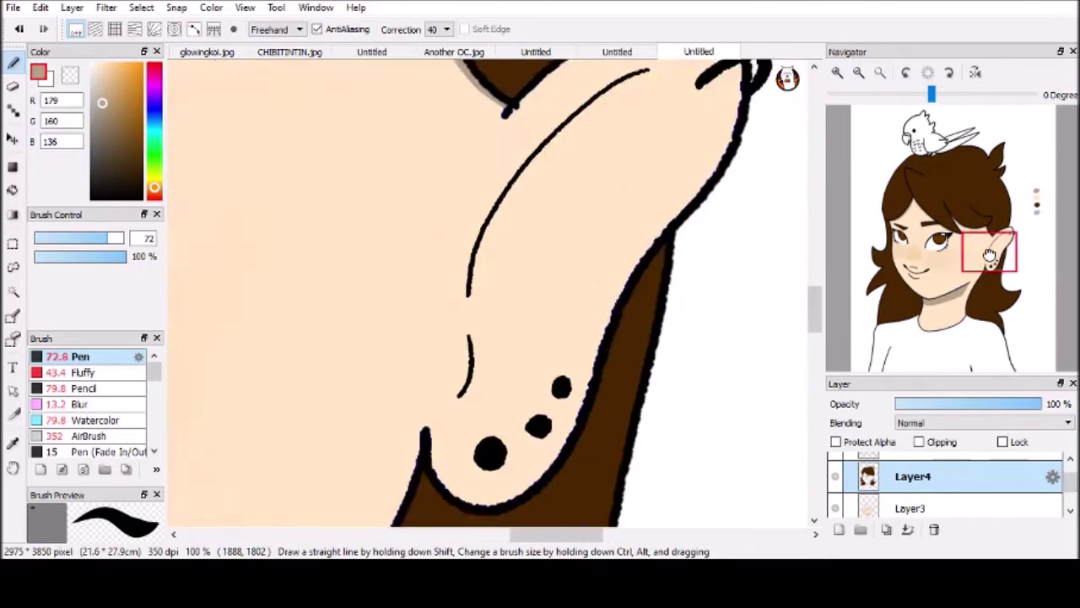
{"action": "left_click_drag", "start_coordinate": [553, 125], "coordinate": [402, 337]}
{"action": "key", "text": "ctrl+z"}
- Pick hair shadow colour RGB 52, 26, 0, testing it at 30% opacity, and shade the side and middle fringe edges at 100% opacity
{"action": "left_click", "coordinate": [378, 337], "text": "alt"}
{"action": "left_click", "coordinate": [69, 257]}
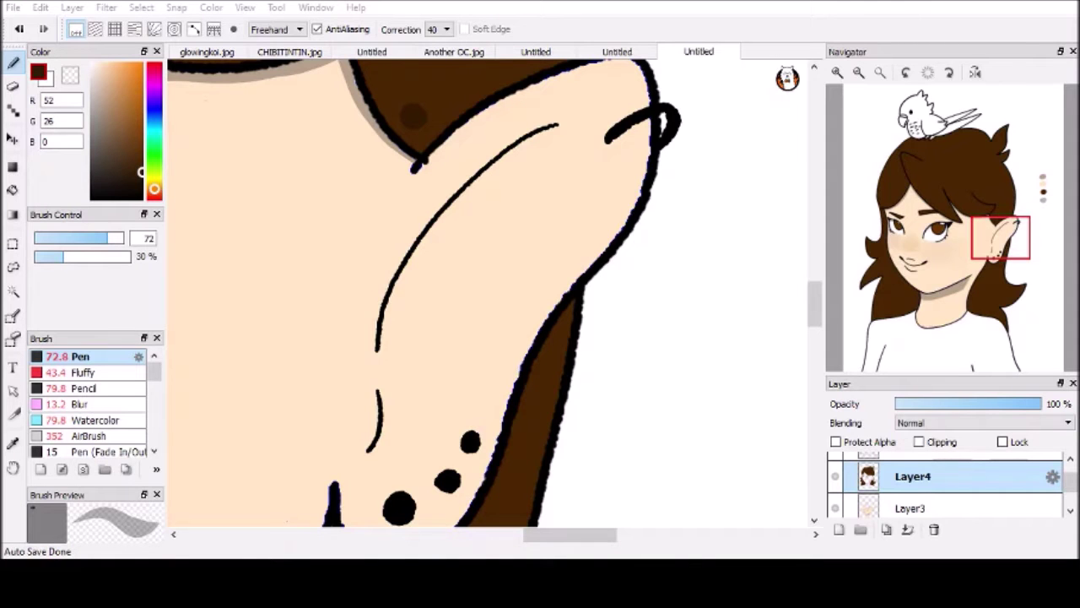
{"action": "left_click_drag", "start_coordinate": [371, 279], "coordinate": [655, 246]}
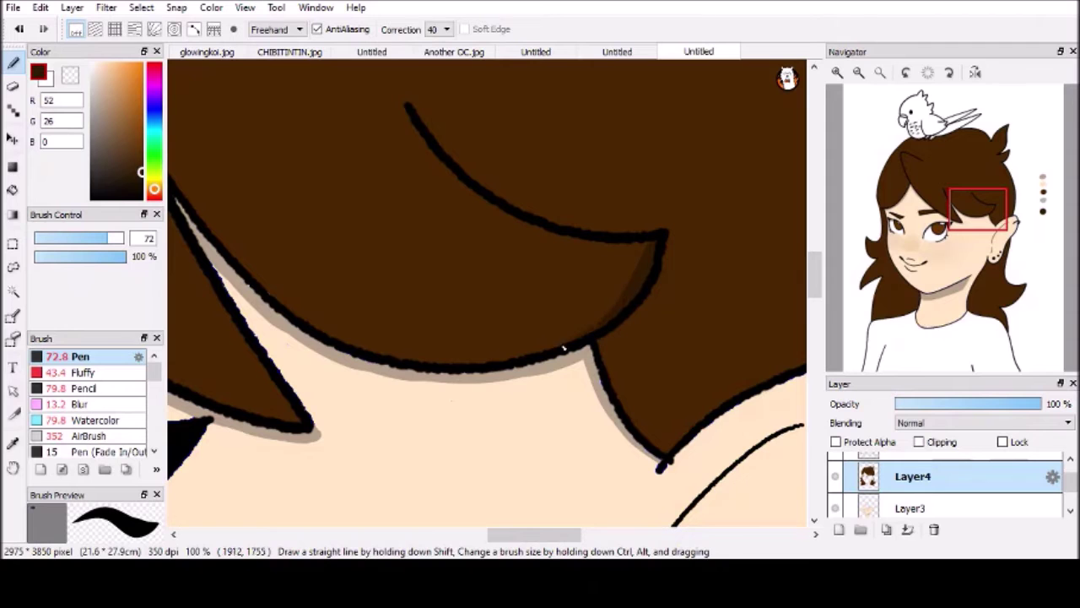
{"action": "left_click", "coordinate": [949, 72]}
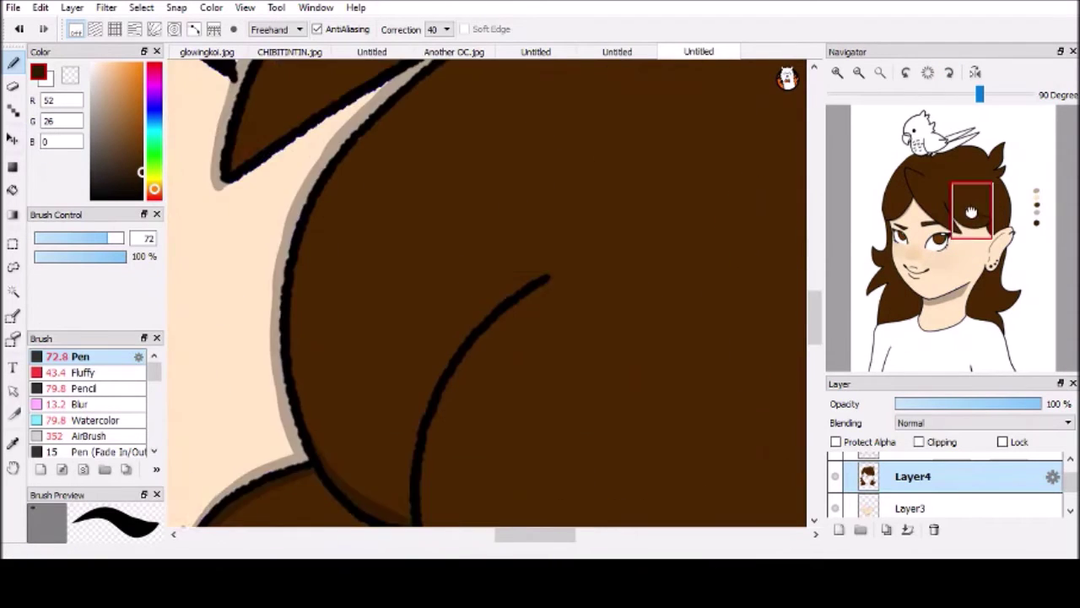
{"action": "left_click_drag", "start_coordinate": [983, 218], "coordinate": [971, 199]}
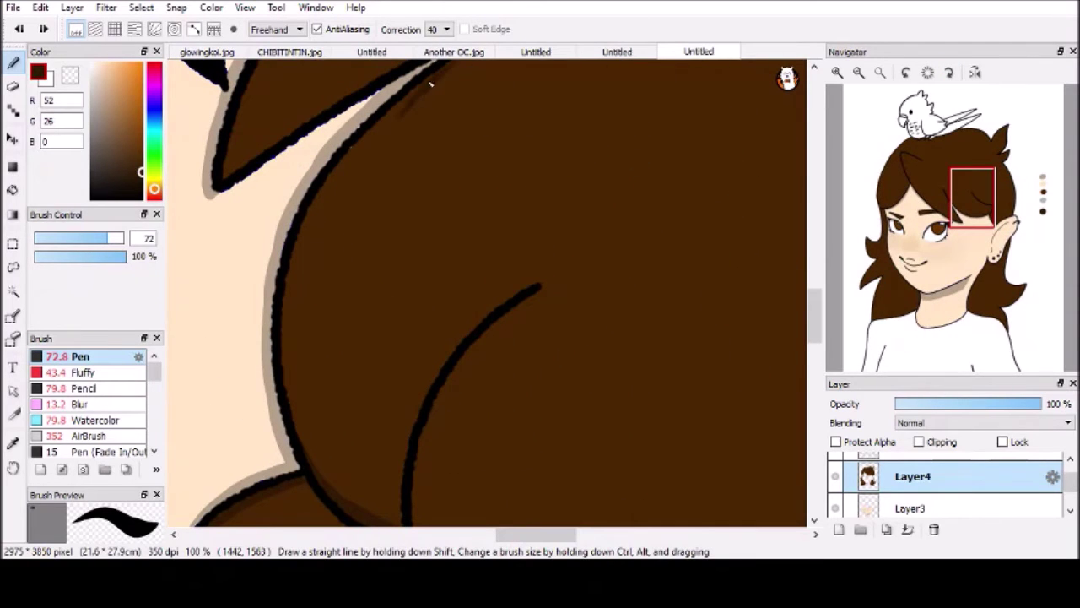
{"action": "mouse_move", "coordinate": [973, 199]}
{"action": "left_mouse_down"}
{"action": "mouse_move", "coordinate": [988, 224]}
{"action": "mouse_move", "coordinate": [962, 207]}
{"action": "left_mouse_up"}
{"action": "left_click", "coordinate": [905, 72]}
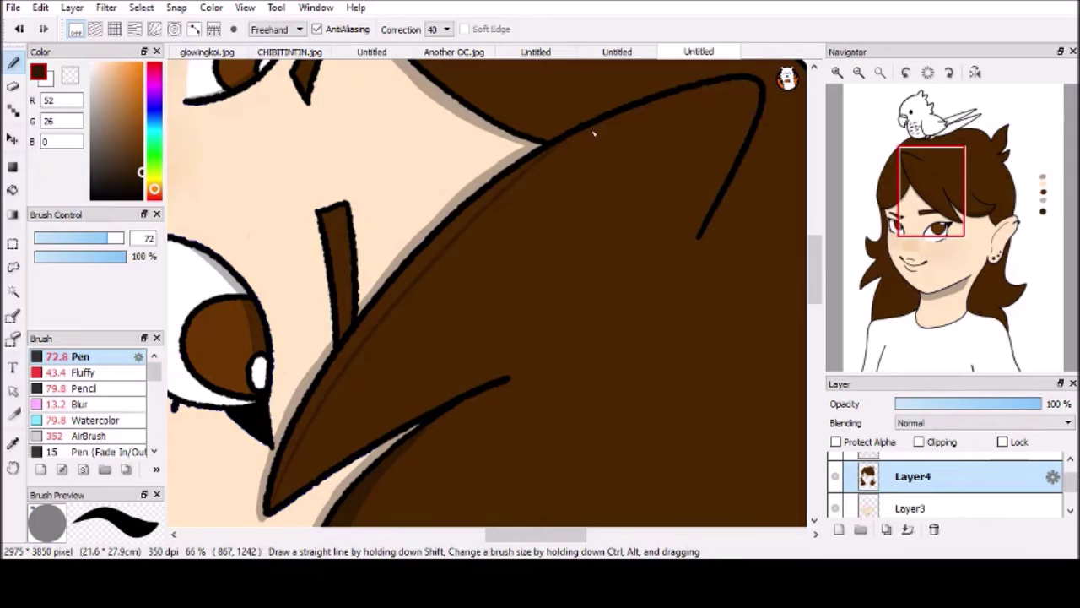
{"action": "left_click", "coordinate": [906, 72]}
{"action": "scroll", "coordinate": [309, 248], "scroll_direction": "up", "scroll_amount": 2}
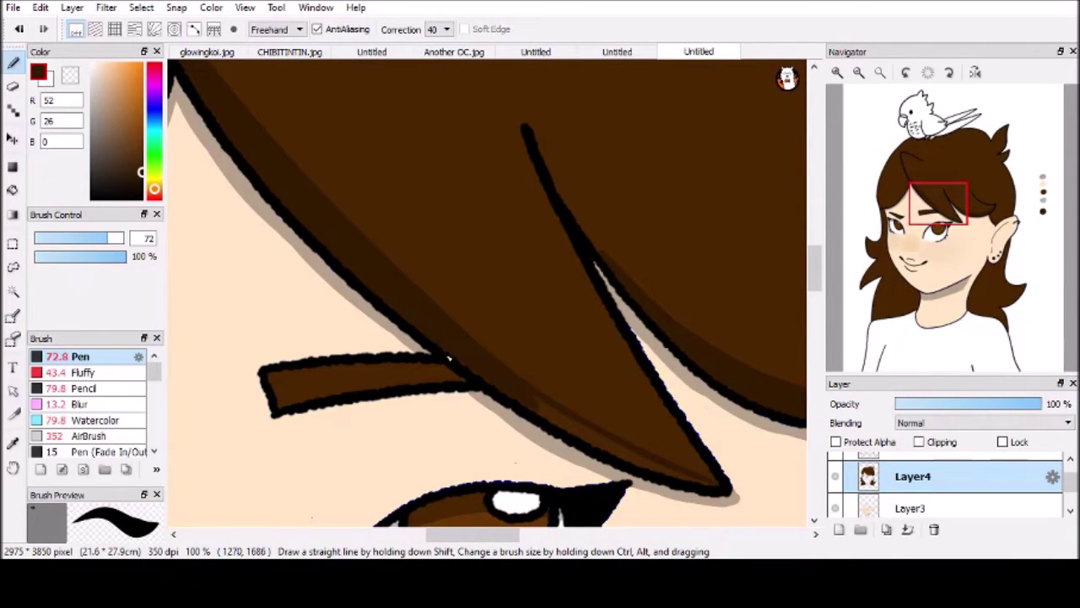
- Shade the lower edge of the fringe lock above the angled eyebrow in RGB 52, 26, 0
{"action": "left_click", "coordinate": [911, 200]}
{"action": "left_click_drag", "start_coordinate": [911, 201], "coordinate": [897, 193]}
{"action": "left_click_drag", "start_coordinate": [360, 422], "coordinate": [591, 160]}
{"action": "left_click_drag", "start_coordinate": [393, 433], "coordinate": [598, 188]}
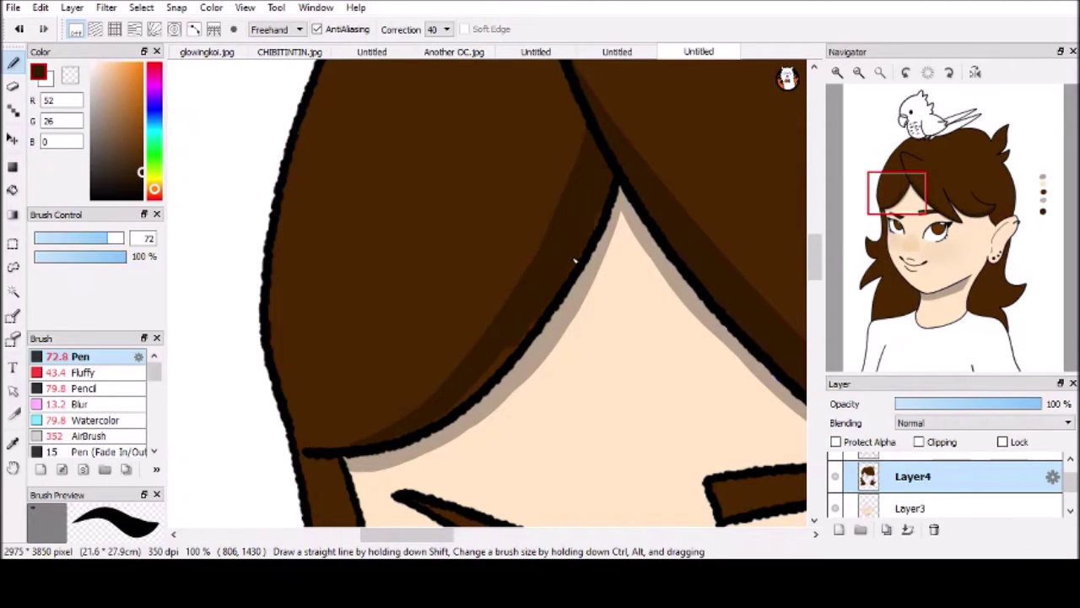
{"action": "left_click_drag", "start_coordinate": [314, 213], "coordinate": [372, 297]}
{"action": "left_click_drag", "start_coordinate": [392, 304], "coordinate": [439, 265]}
{"action": "left_click_drag", "start_coordinate": [447, 211], "coordinate": [519, 266]}
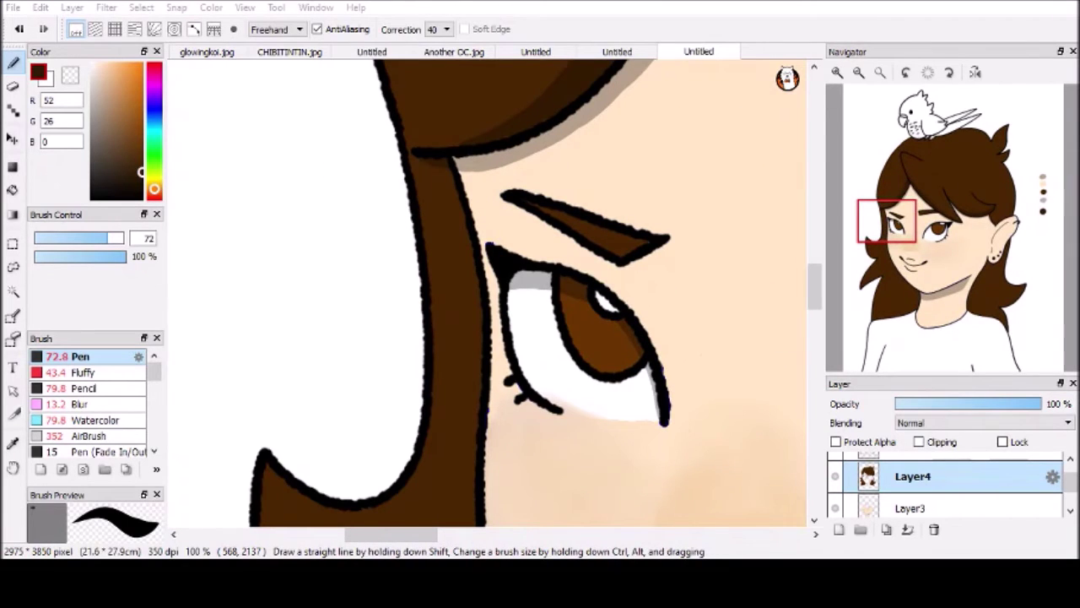
- Shade the top of the hair in RGB 52, 26, 0 directly beneath the bird's body, feet and tail
{"action": "scroll", "coordinate": [506, 296], "scroll_direction": "up", "scroll_amount": 10}
{"action": "left_click_drag", "start_coordinate": [525, 315], "coordinate": [481, 173]}
{"action": "scroll", "coordinate": [482, 173], "scroll_direction": "up", "scroll_amount": 5}
{"action": "scroll", "coordinate": [533, 190], "scroll_direction": "right", "scroll_amount": 5}
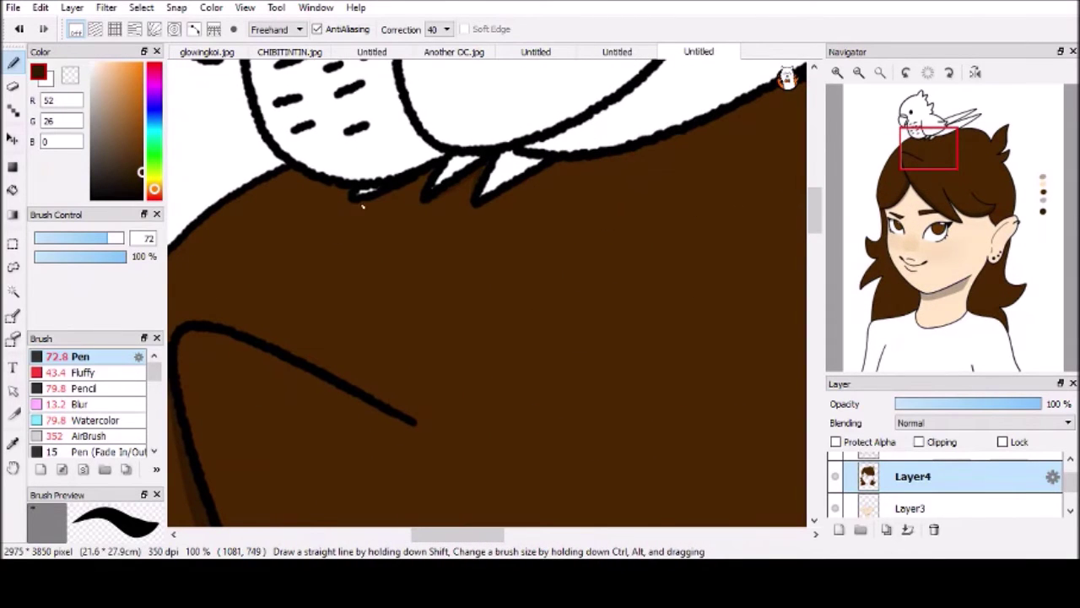
{"action": "scroll", "coordinate": [455, 203], "scroll_direction": "up", "scroll_amount": 3}
{"action": "scroll", "coordinate": [456, 202], "scroll_direction": "right", "scroll_amount": 5}
{"action": "mouse_move", "coordinate": [454, 205]}
{"action": "left_mouse_down"}
{"action": "mouse_move", "coordinate": [534, 169]}
{"action": "mouse_move", "coordinate": [439, 217]}
{"action": "left_mouse_up"}
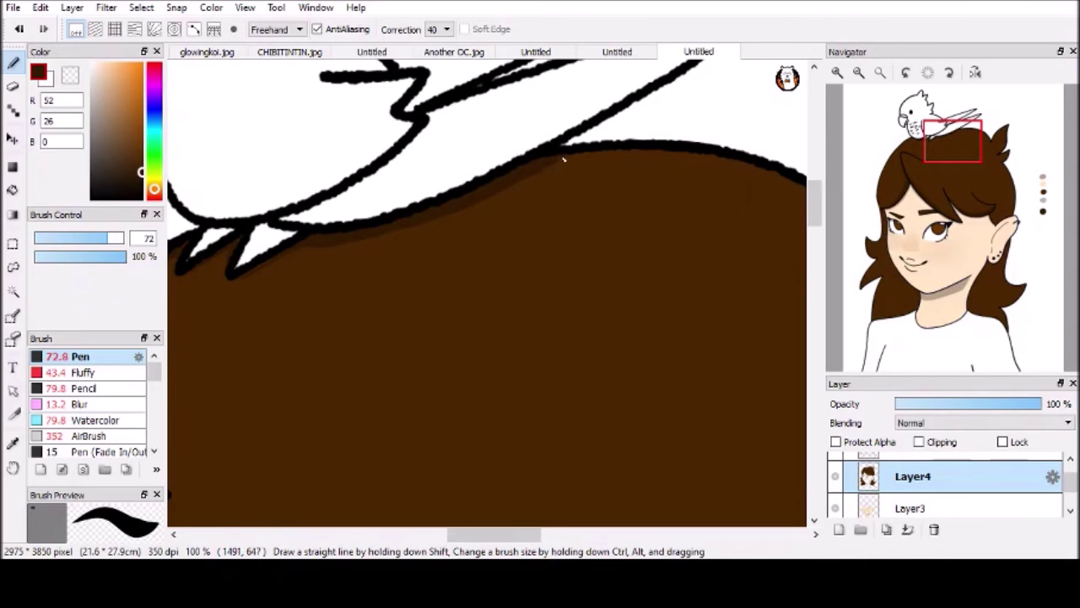
{"action": "scroll", "coordinate": [405, 295], "scroll_direction": "up", "scroll_amount": 3}
{"action": "left_click", "coordinate": [954, 156]}
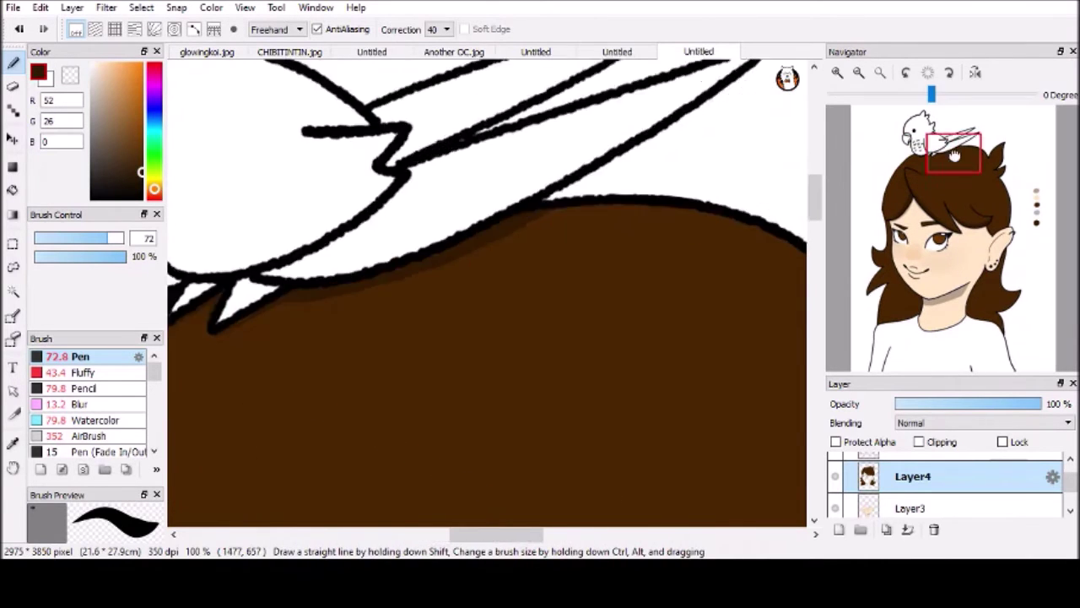
- Shade the outer edges of the two pointed hair tufts at the back of the head in RGB 52, 26, 0
{"action": "left_click_drag", "start_coordinate": [953, 156], "coordinate": [987, 142]}
{"action": "left_click_drag", "start_coordinate": [646, 258], "coordinate": [641, 319]}
{"action": "mouse_move", "coordinate": [635, 282]}
{"action": "left_mouse_down"}
{"action": "mouse_move", "coordinate": [629, 342]}
{"action": "mouse_move", "coordinate": [573, 408]}
{"action": "left_mouse_up"}
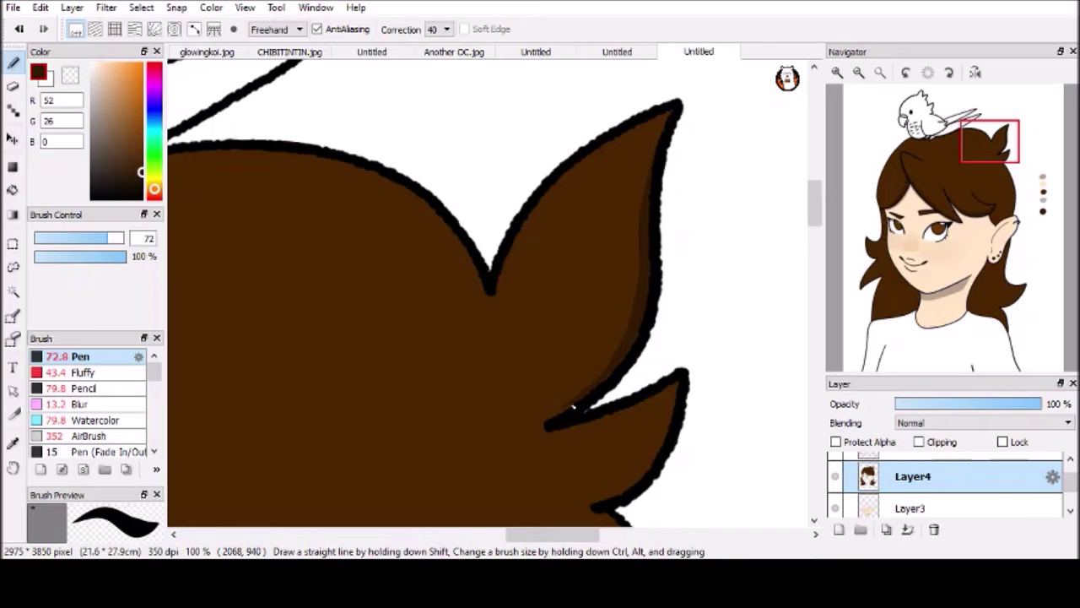
{"action": "scroll", "coordinate": [655, 157], "scroll_direction": "down", "scroll_amount": 4}
{"action": "scroll", "coordinate": [590, 278], "scroll_direction": "right", "scroll_amount": 2}
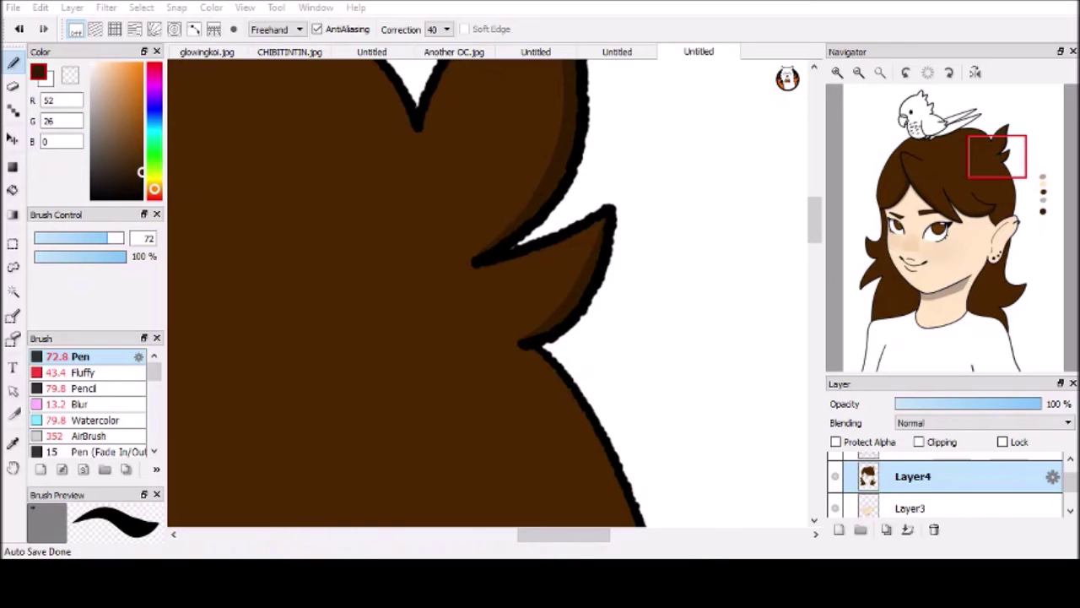
- Shade the underside of the large outward hair flick below the ear in RGB 52, 26, 0
{"action": "left_click", "coordinate": [1015, 267]}
{"action": "left_click", "coordinate": [1009, 295]}
{"action": "left_click_drag", "start_coordinate": [487, 386], "coordinate": [631, 237]}
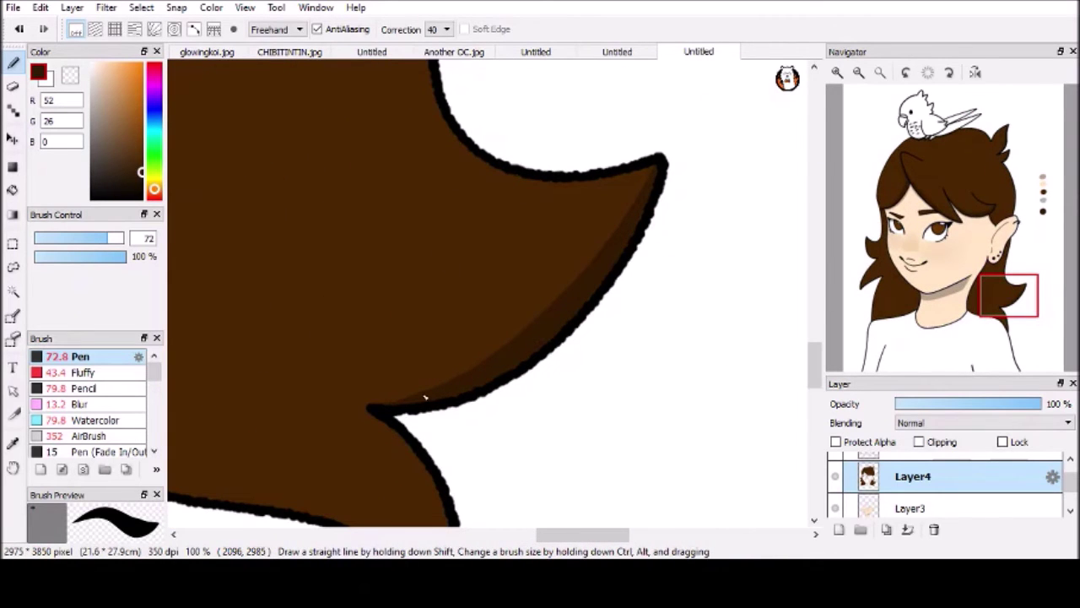
{"action": "left_click_drag", "start_coordinate": [464, 439], "coordinate": [559, 264]}
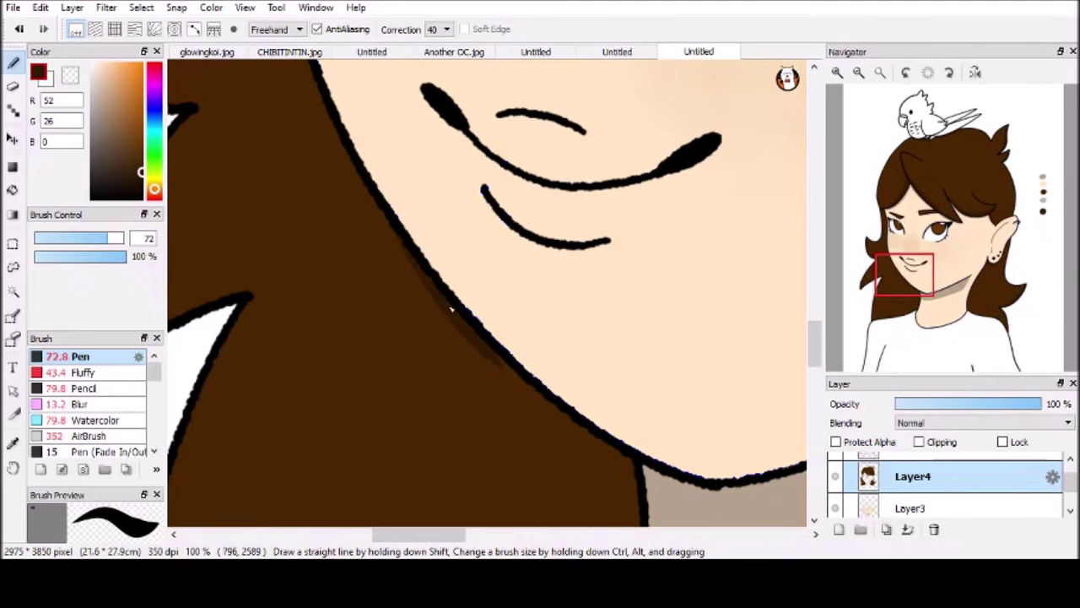
- Shade the hair along the jawline and the outer flicks beside the mouth in RGB 52, 26, 0
{"action": "left_click_drag", "start_coordinate": [452, 310], "coordinate": [599, 448]}
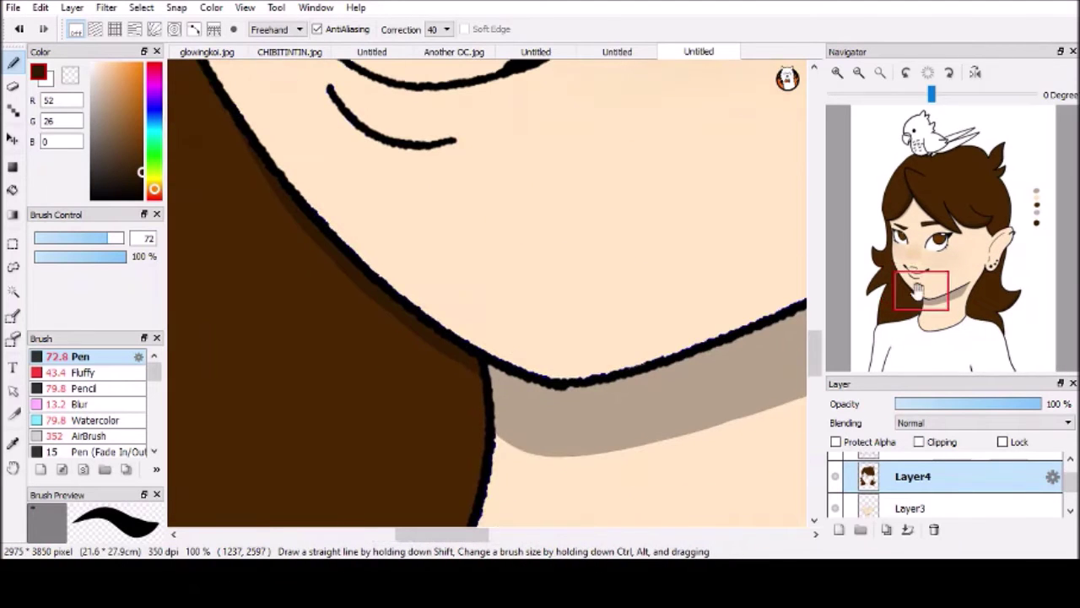
{"action": "mouse_move", "coordinate": [245, 135]}
{"action": "left_mouse_down"}
{"action": "mouse_move", "coordinate": [405, 362]}
{"action": "mouse_move", "coordinate": [464, 388]}
{"action": "mouse_move", "coordinate": [473, 411]}
{"action": "left_mouse_up"}
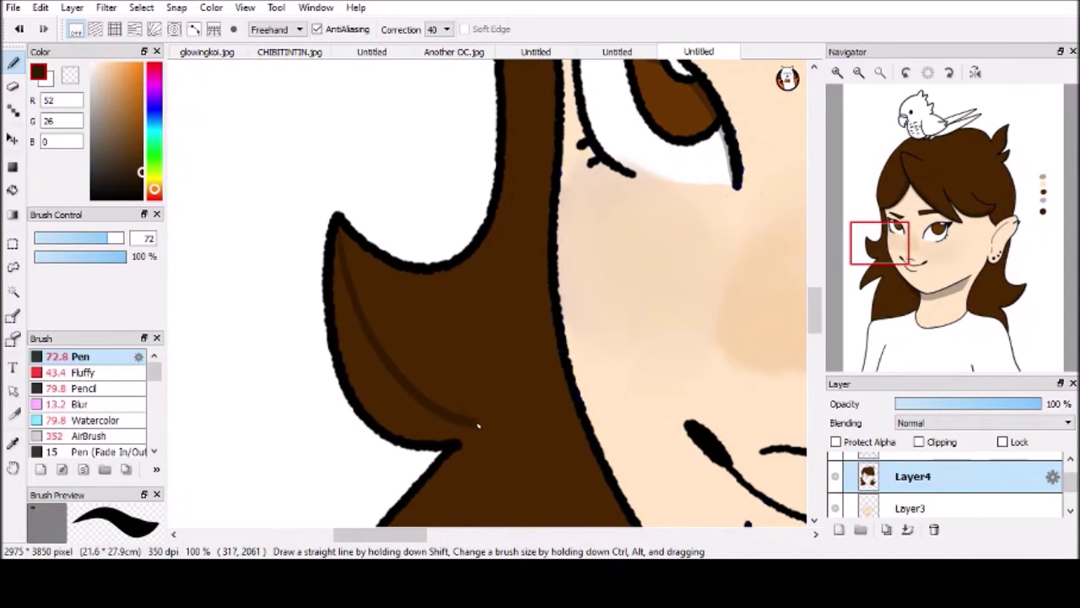
{"action": "left_click_drag", "start_coordinate": [337, 253], "coordinate": [363, 390]}
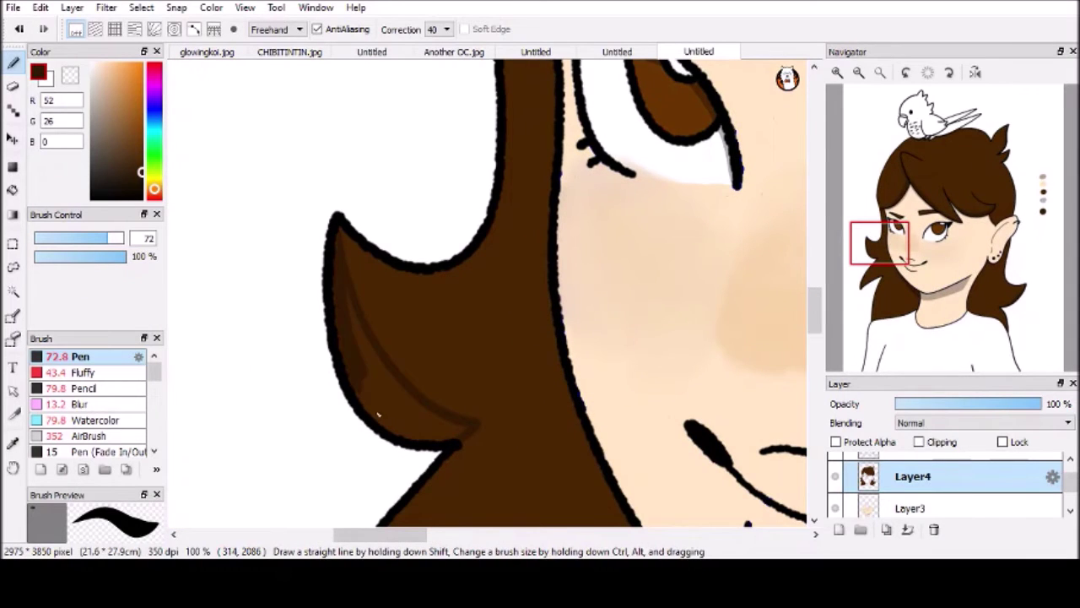
{"action": "left_click_drag", "start_coordinate": [350, 300], "coordinate": [422, 429]}
{"action": "left_click_drag", "start_coordinate": [382, 392], "coordinate": [460, 437]}
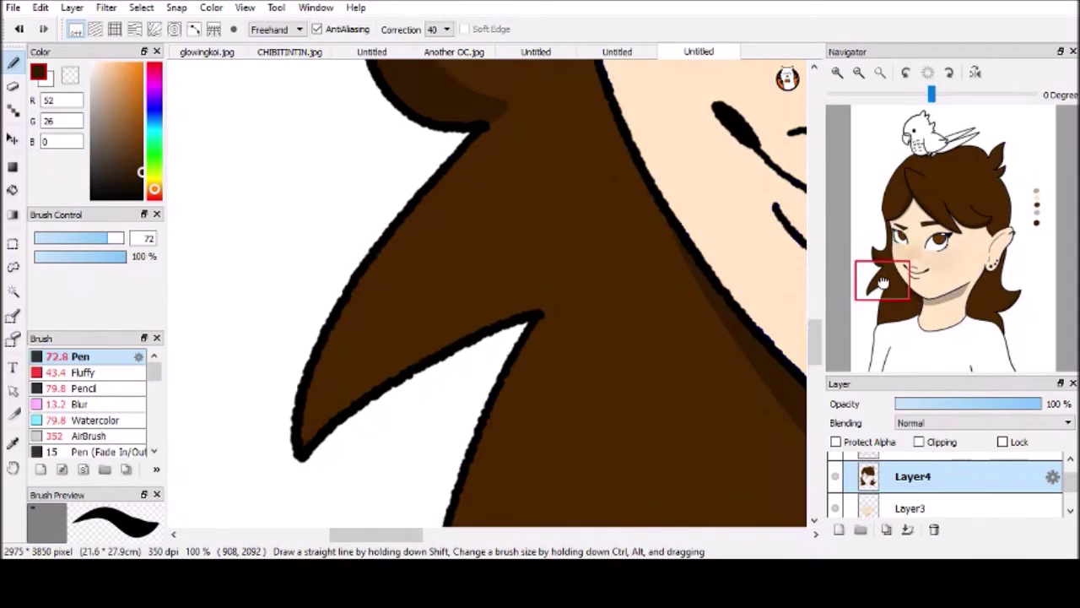
{"action": "mouse_move", "coordinate": [355, 371]}
{"action": "left_mouse_down"}
{"action": "mouse_move", "coordinate": [540, 305]}
{"action": "mouse_move", "coordinate": [405, 352]}
{"action": "mouse_move", "coordinate": [346, 397]}
{"action": "left_mouse_up"}
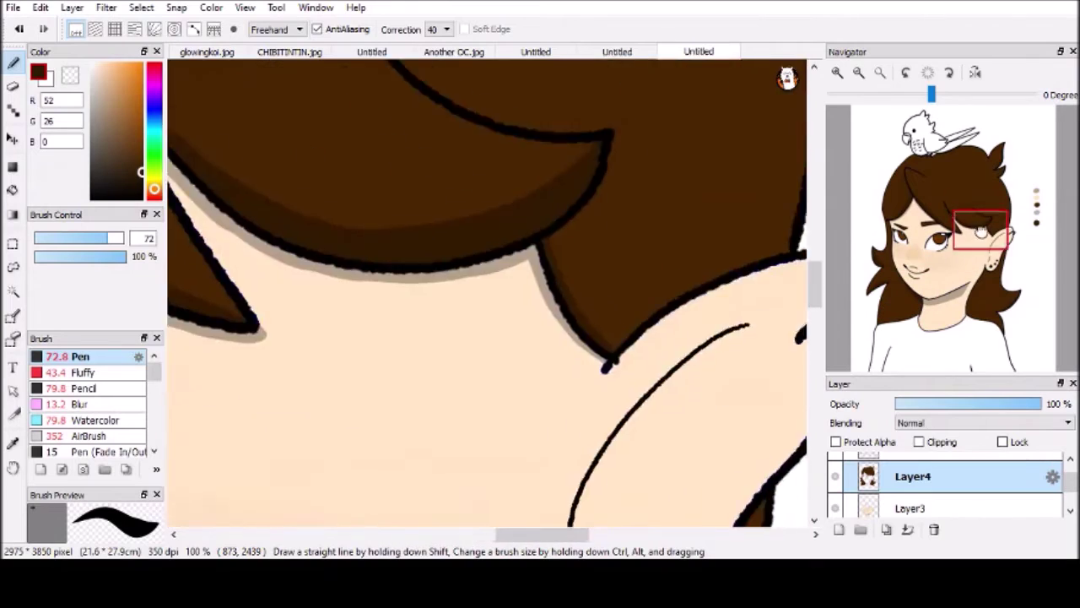
- Fill the shirt with purple RGB 131, 0, 222 and test shadow purple RGB 92, 0, 156 on it at 30% opacity
{"action": "left_click_drag", "start_coordinate": [981, 232], "coordinate": [910, 133]}
{"action": "scroll", "coordinate": [909, 132], "scroll_direction": "down", "scroll_amount": 3}
{"action": "scroll", "coordinate": [922, 241], "scroll_direction": "up", "scroll_amount": 2}
{"action": "left_click_drag", "start_coordinate": [922, 241], "coordinate": [916, 295]}
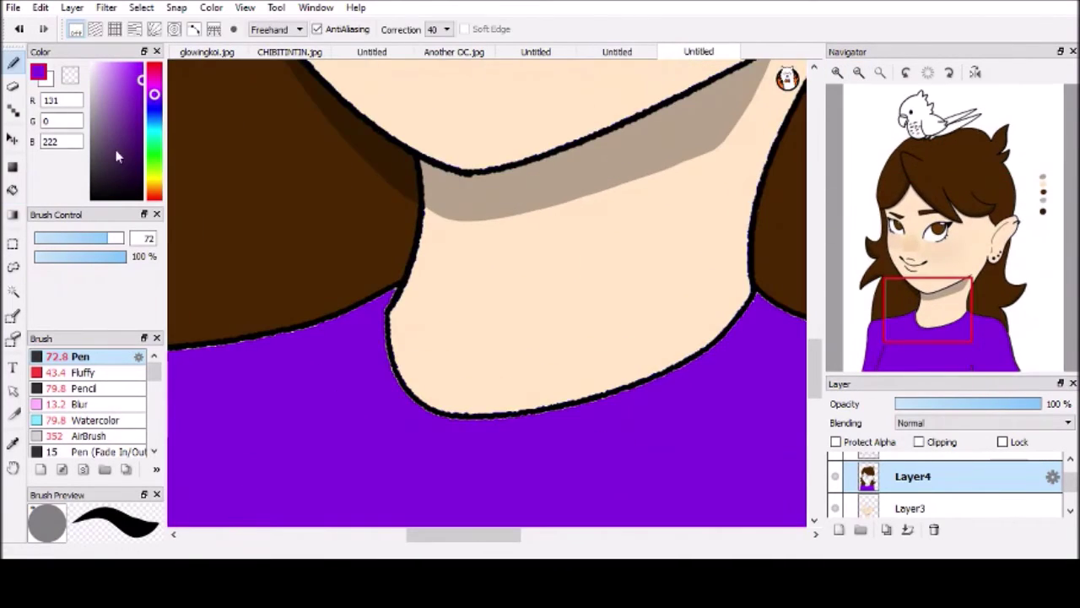
{"action": "left_click", "coordinate": [61, 256]}
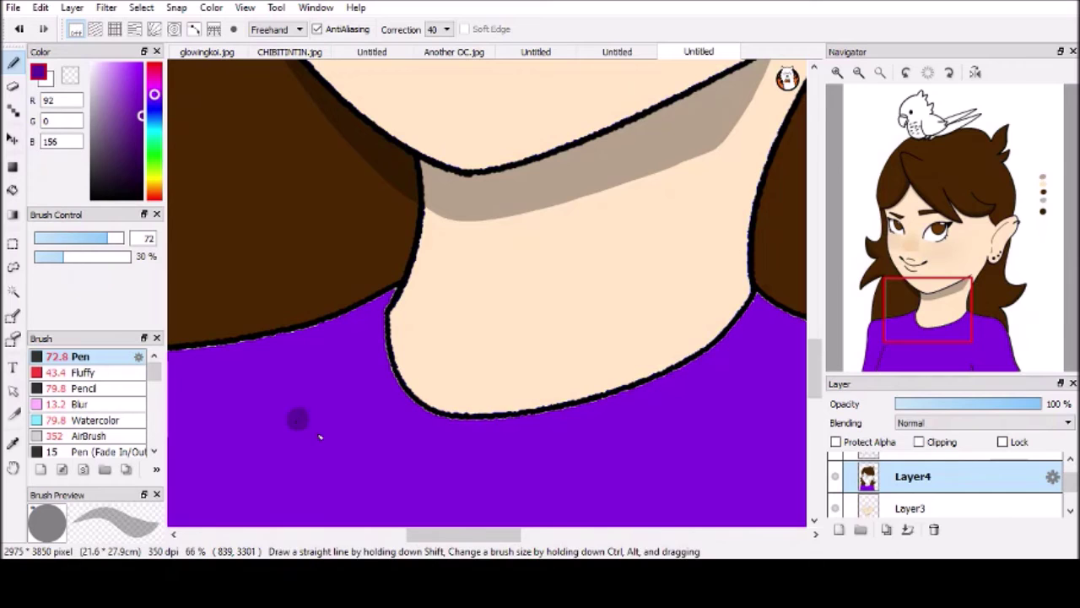
- Shade the shirt's shoulders along the hair edges in RGB 92, 0, 156 with the Pen brush at 100% opacity
{"action": "mouse_move", "coordinate": [211, 187]}
{"action": "left_mouse_down"}
{"action": "mouse_move", "coordinate": [456, 275]}
{"action": "mouse_move", "coordinate": [597, 297]}
{"action": "mouse_move", "coordinate": [289, 220]}
{"action": "left_mouse_up"}
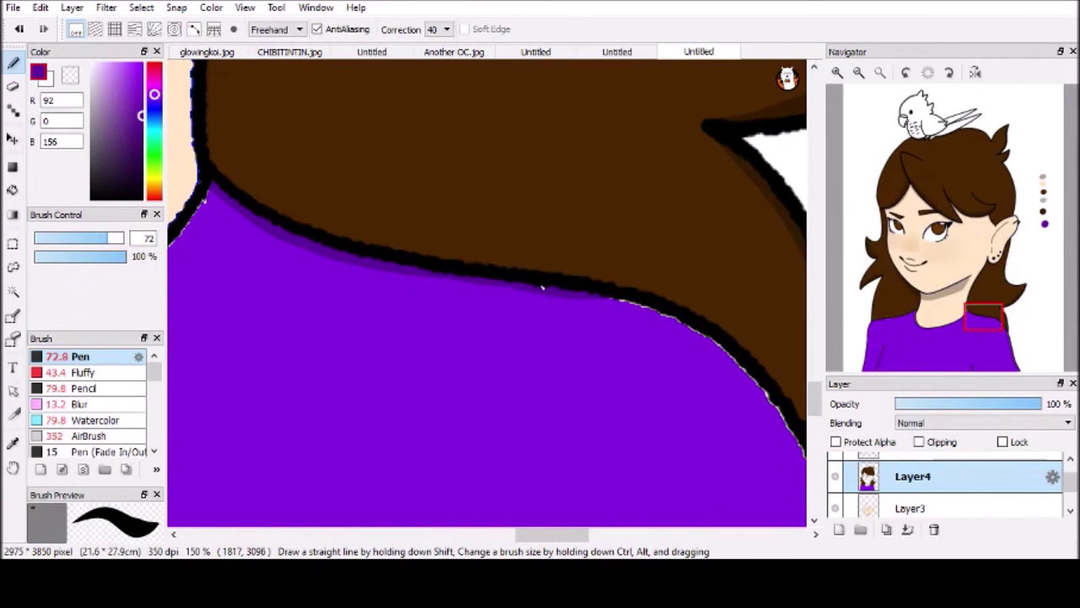
{"action": "mouse_move", "coordinate": [408, 232]}
{"action": "left_mouse_down"}
{"action": "mouse_move", "coordinate": [557, 350]}
{"action": "mouse_move", "coordinate": [581, 386]}
{"action": "mouse_move", "coordinate": [591, 441]}
{"action": "left_mouse_up"}
{"action": "mouse_move", "coordinate": [998, 321]}
{"action": "left_mouse_down"}
{"action": "mouse_move", "coordinate": [897, 304]}
{"action": "mouse_move", "coordinate": [896, 327]}
{"action": "left_mouse_up"}
{"action": "mouse_move", "coordinate": [667, 308]}
{"action": "left_mouse_down"}
{"action": "mouse_move", "coordinate": [486, 323]}
{"action": "mouse_move", "coordinate": [327, 372]}
{"action": "mouse_move", "coordinate": [298, 422]}
{"action": "left_mouse_up"}
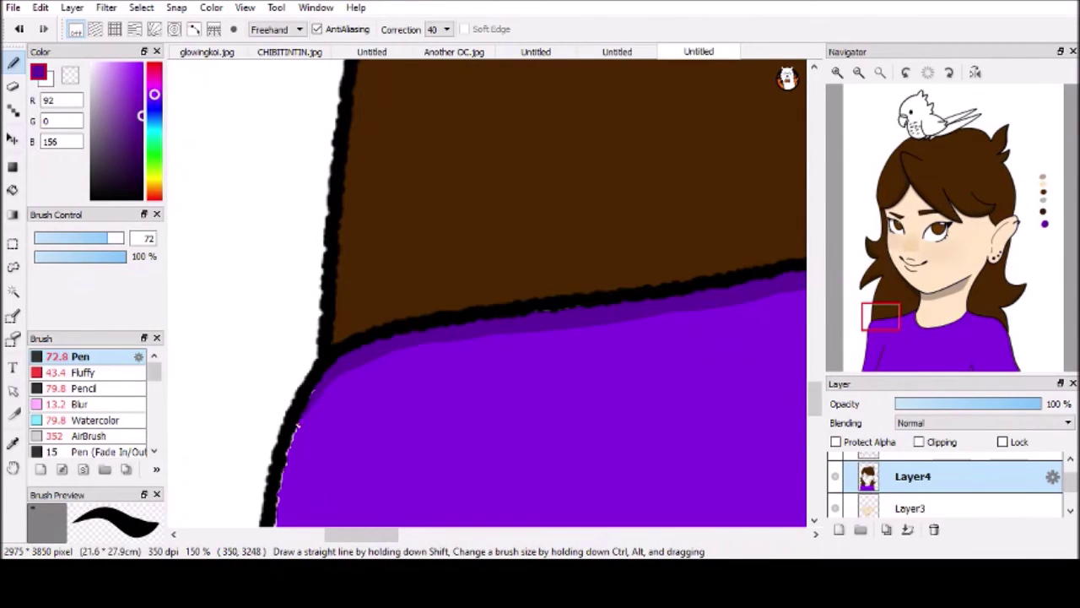
- Erase the rough sketch on Layer1 with a size 500 eraser, keeping the parrot reference picture
{"action": "left_click", "coordinate": [858, 72]}
{"action": "left_click", "coordinate": [952, 143]}
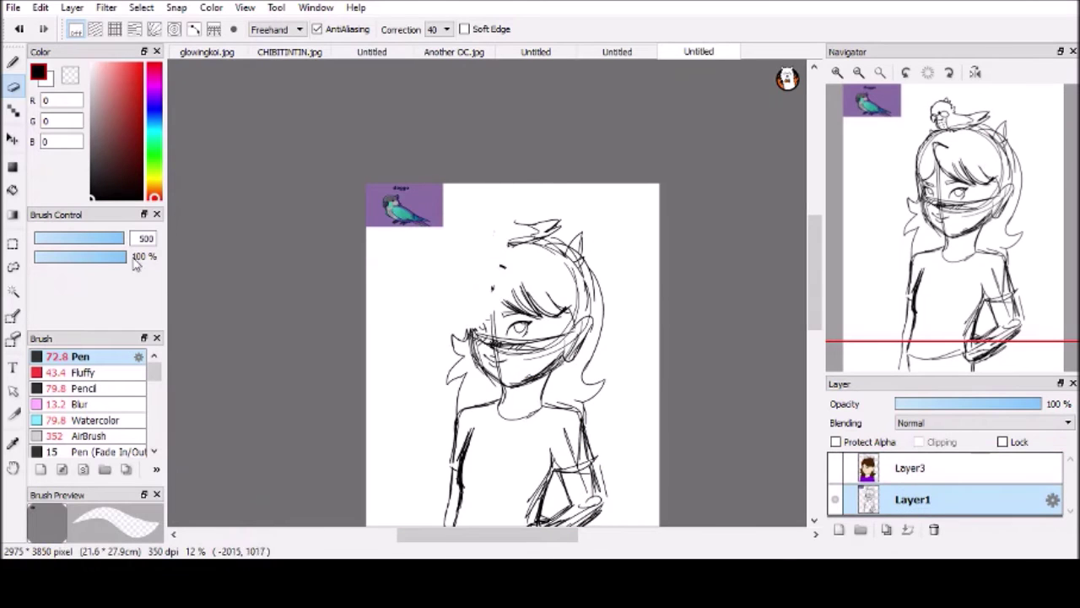
{"action": "mouse_move", "coordinate": [473, 337]}
{"action": "left_mouse_down"}
{"action": "mouse_move", "coordinate": [515, 396]}
{"action": "mouse_move", "coordinate": [557, 253]}
{"action": "mouse_move", "coordinate": [574, 380]}
{"action": "mouse_move", "coordinate": [435, 76]}
{"action": "left_mouse_up"}
{"action": "scroll", "coordinate": [506, 338], "scroll_direction": "down", "scroll_amount": 3}
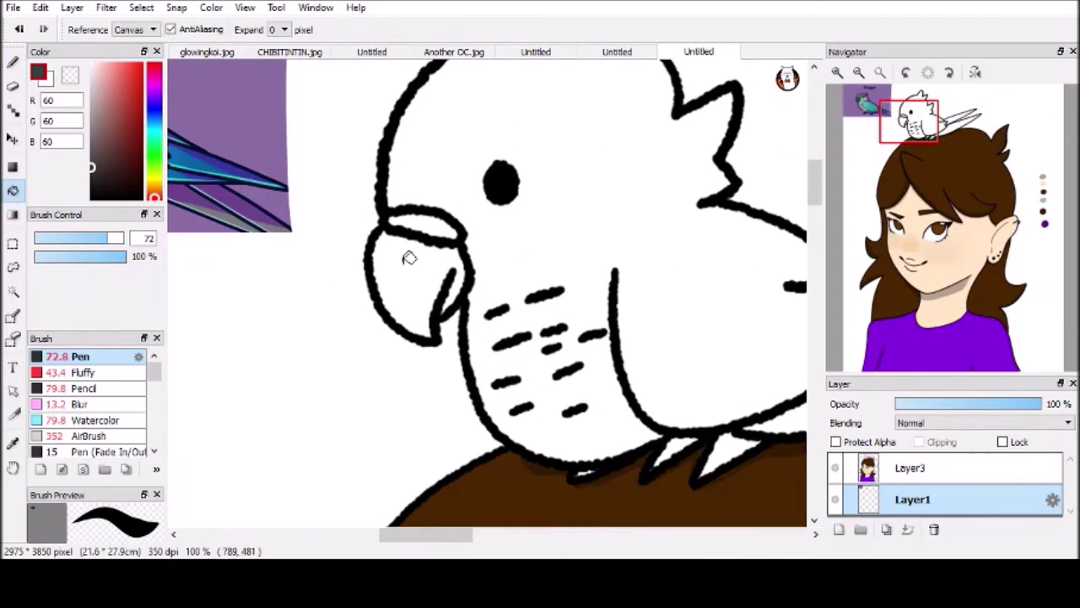
- Fill the bird's beak with grey RGB 60, 60, 60 and highlight its front edge in RGB 106, 106, 106
{"action": "left_click_drag", "start_coordinate": [410, 253], "coordinate": [438, 312]}
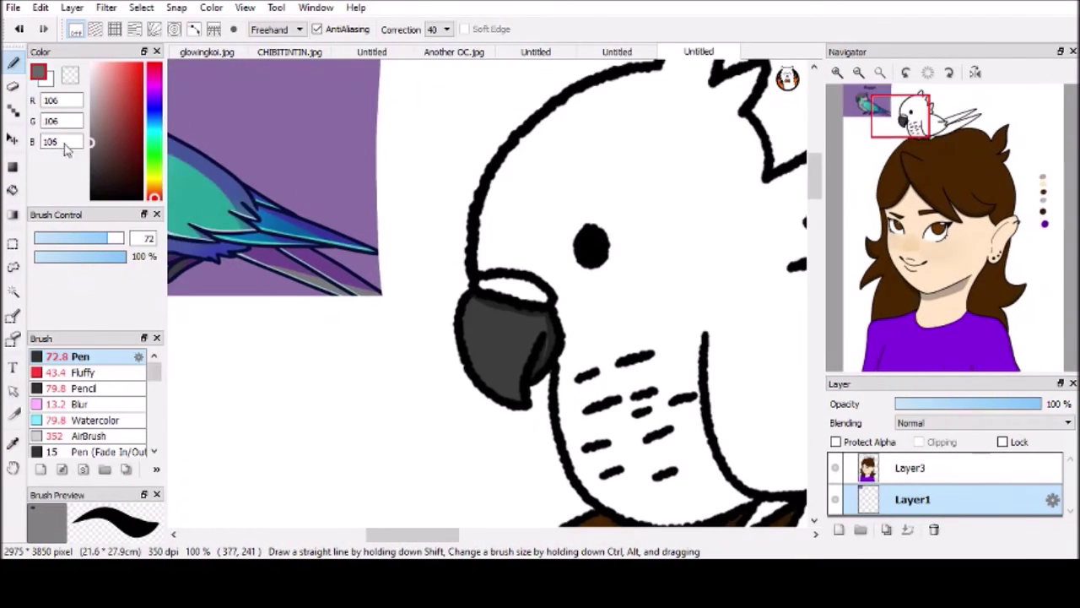
{"action": "left_click_drag", "start_coordinate": [478, 376], "coordinate": [470, 300]}
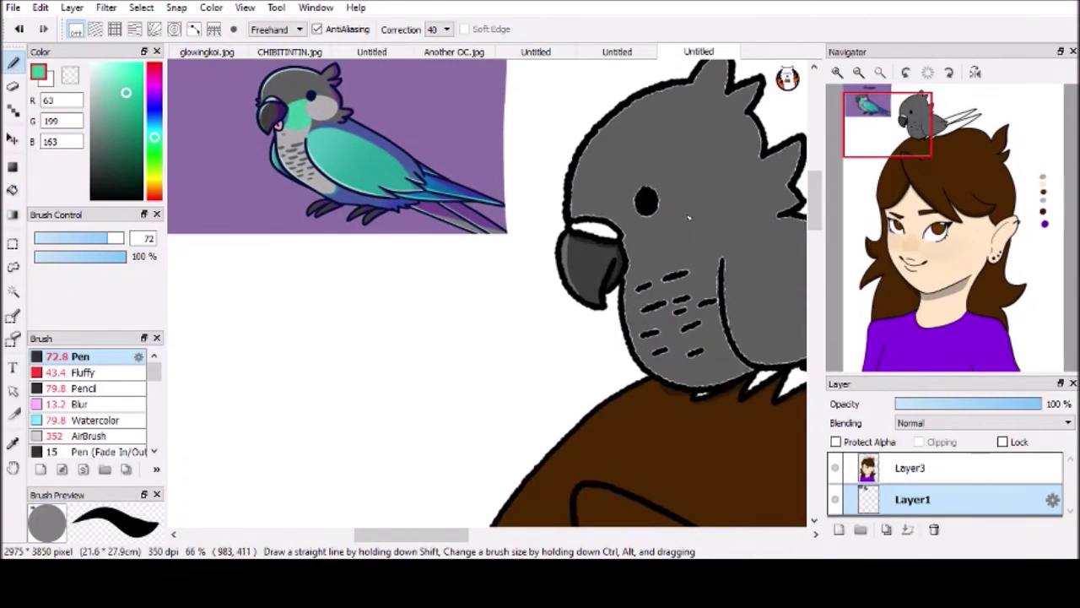
- Paint the bird's cheek patch in green RGB 63, 199, 163 and fill its wing with the same colour
{"action": "mouse_move", "coordinate": [688, 218]}
{"action": "left_mouse_down"}
{"action": "mouse_move", "coordinate": [641, 242]}
{"action": "mouse_move", "coordinate": [646, 225]}
{"action": "mouse_move", "coordinate": [677, 225]}
{"action": "mouse_move", "coordinate": [630, 261]}
{"action": "left_mouse_up"}
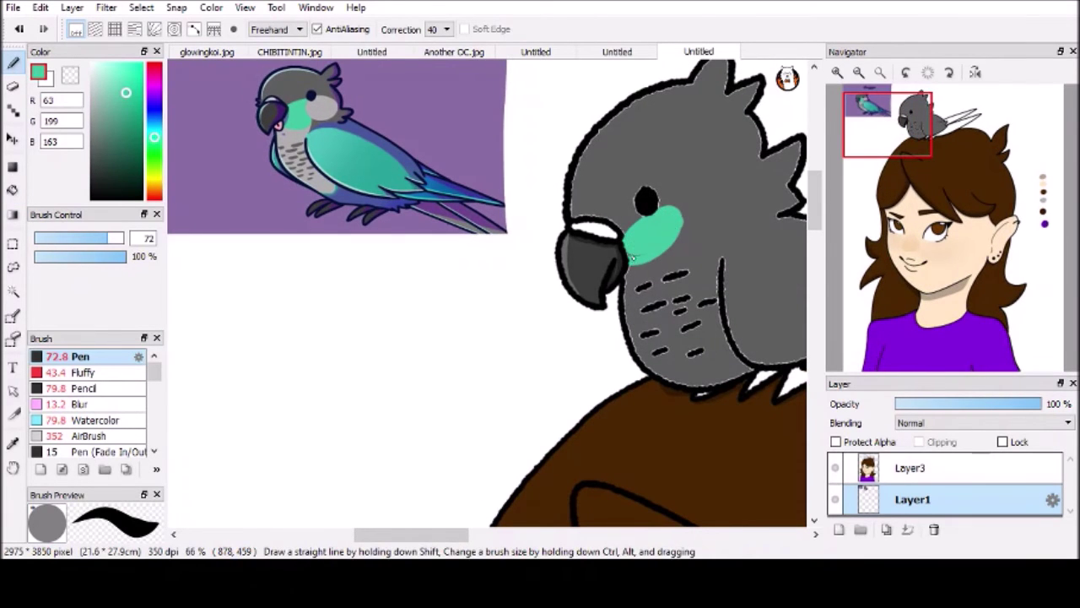
{"action": "left_click_drag", "start_coordinate": [677, 222], "coordinate": [563, 234]}
{"action": "mouse_move", "coordinate": [608, 270]}
{"action": "left_mouse_down"}
{"action": "mouse_move", "coordinate": [694, 286]}
{"action": "mouse_move", "coordinate": [633, 365]}
{"action": "mouse_move", "coordinate": [681, 373]}
{"action": "mouse_move", "coordinate": [777, 313]}
{"action": "mouse_move", "coordinate": [636, 280]}
{"action": "left_mouse_up"}
{"action": "key", "text": "g"}
{"action": "left_click", "coordinate": [696, 320]}
- Mix wing shadow colour RGB 44, 139, 114 at 30% opacity and add it to the swatch column at 100% opacity
{"action": "key", "text": "b"}
{"action": "left_click", "coordinate": [251, 134], "text": "alt"}
{"action": "left_click_drag", "start_coordinate": [127, 256], "coordinate": [62, 256]}
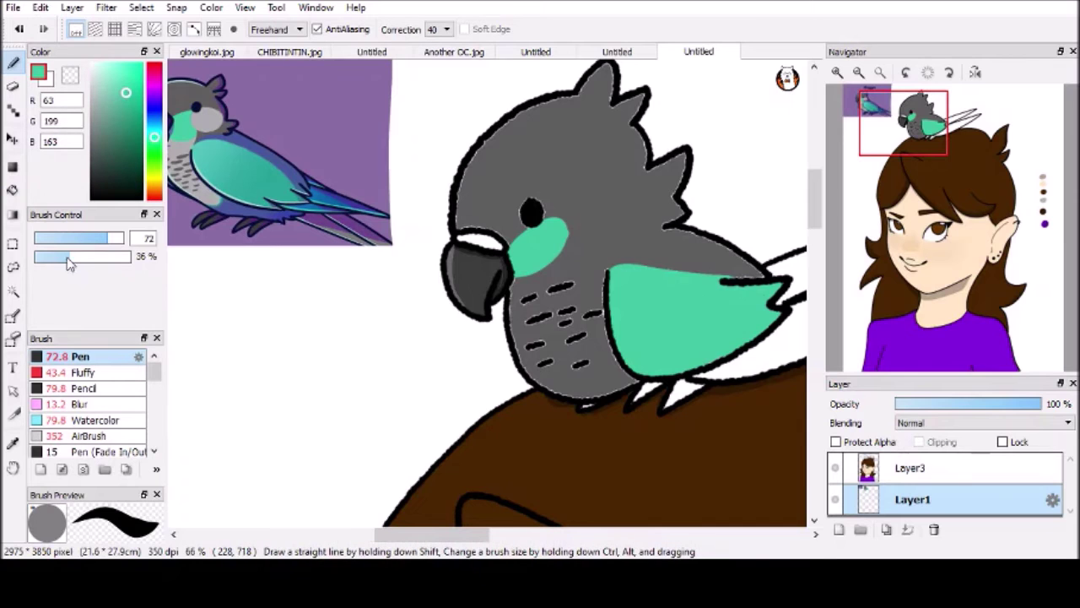
{"action": "left_click", "coordinate": [721, 281], "text": "alt"}
{"action": "left_click_drag", "start_coordinate": [690, 295], "coordinate": [692, 329]}
{"action": "left_click", "coordinate": [692, 327], "text": "alt"}
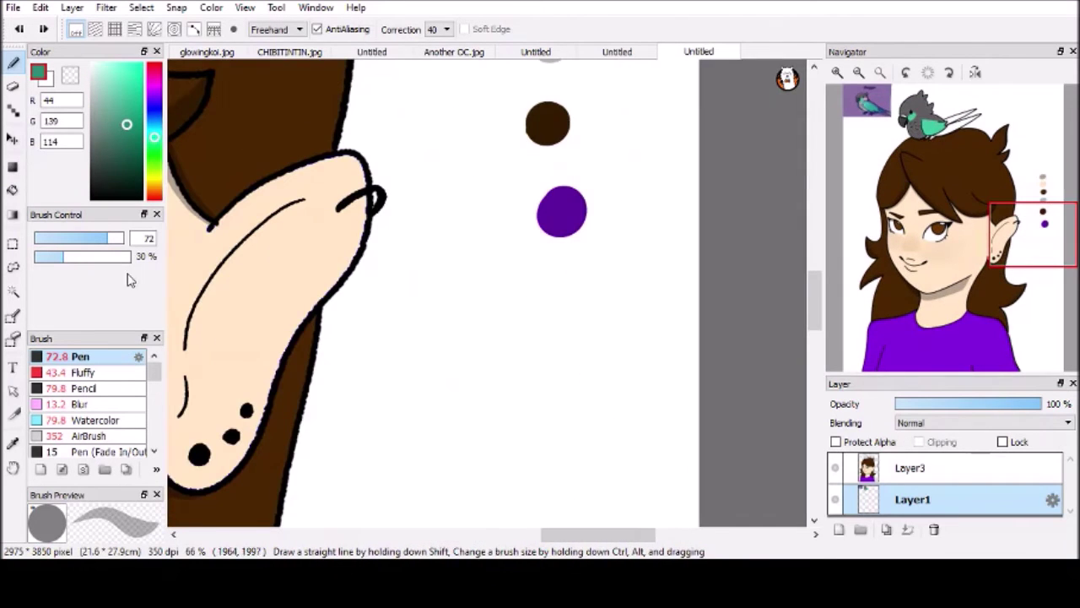
{"action": "left_click", "coordinate": [126, 256]}
{"action": "left_click", "coordinate": [563, 291]}
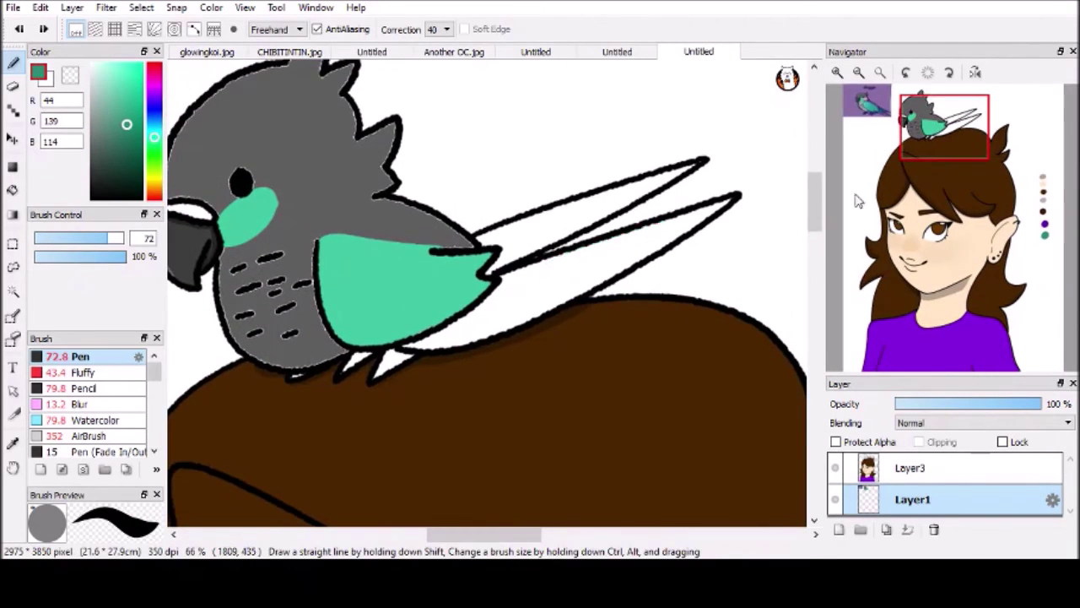
- Shade the wing's lower edge in RGB 44, 139, 114 and paint a grey RGB 174, 174, 174 patch behind the bird's eye
{"action": "scroll", "coordinate": [487, 291], "scroll_direction": "down", "scroll_amount": 1}
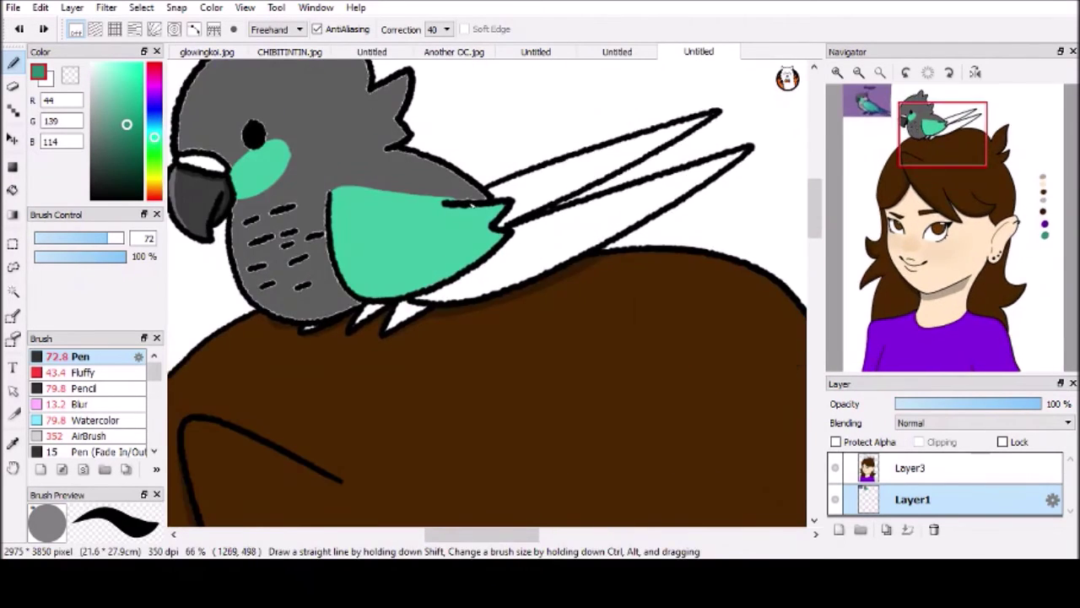
{"action": "mouse_move", "coordinate": [439, 285]}
{"action": "left_mouse_down"}
{"action": "mouse_move", "coordinate": [336, 211]}
{"action": "mouse_move", "coordinate": [369, 291]}
{"action": "left_mouse_up"}
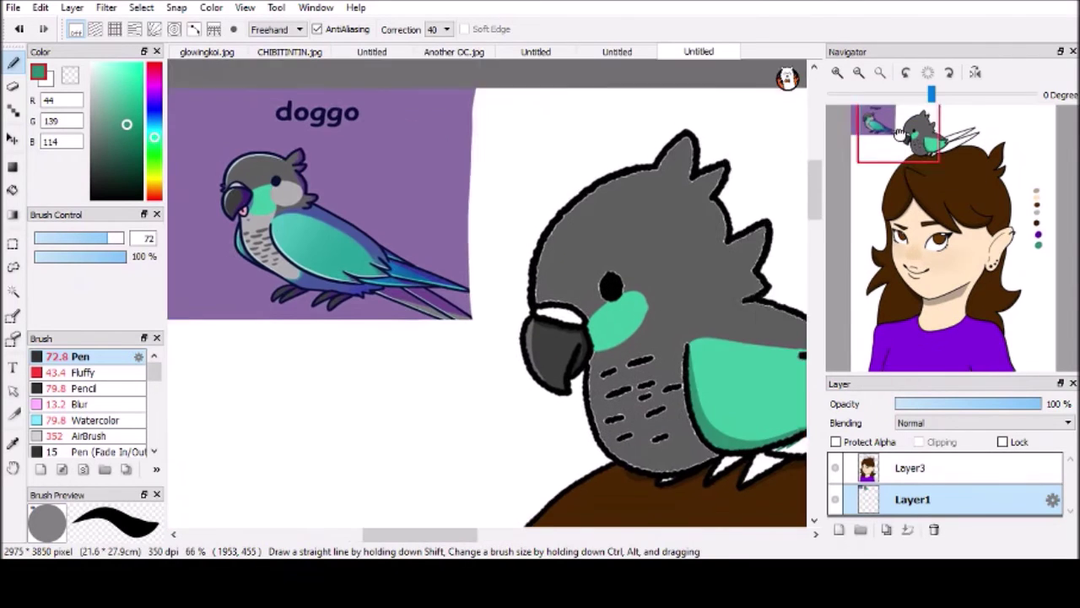
{"action": "scroll", "coordinate": [629, 265], "scroll_direction": "down", "scroll_amount": 1}
{"action": "mouse_move", "coordinate": [623, 253]}
{"action": "left_mouse_down"}
{"action": "mouse_move", "coordinate": [654, 262]}
{"action": "mouse_move", "coordinate": [630, 265]}
{"action": "mouse_move", "coordinate": [665, 280]}
{"action": "mouse_move", "coordinate": [631, 247]}
{"action": "left_mouse_up"}
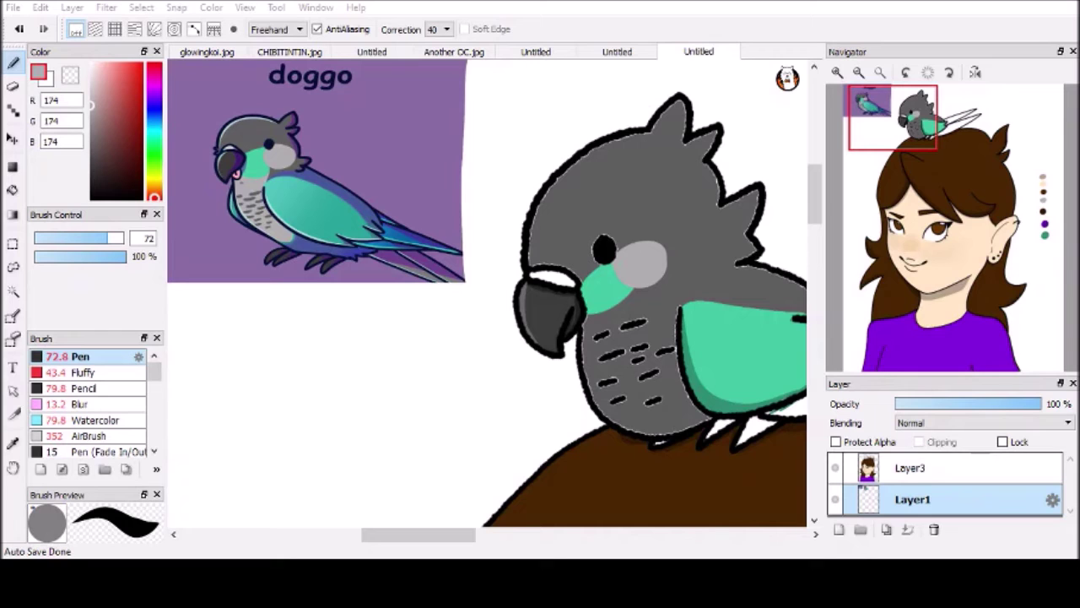
- Touch up the bird's head in grey RGB 94, 94, 94 and repaint its breast around the feather marks in RGB 174, 174, 174
{"action": "left_click_drag", "start_coordinate": [657, 129], "coordinate": [645, 152]}
{"action": "left_click", "coordinate": [645, 152], "text": "alt"}
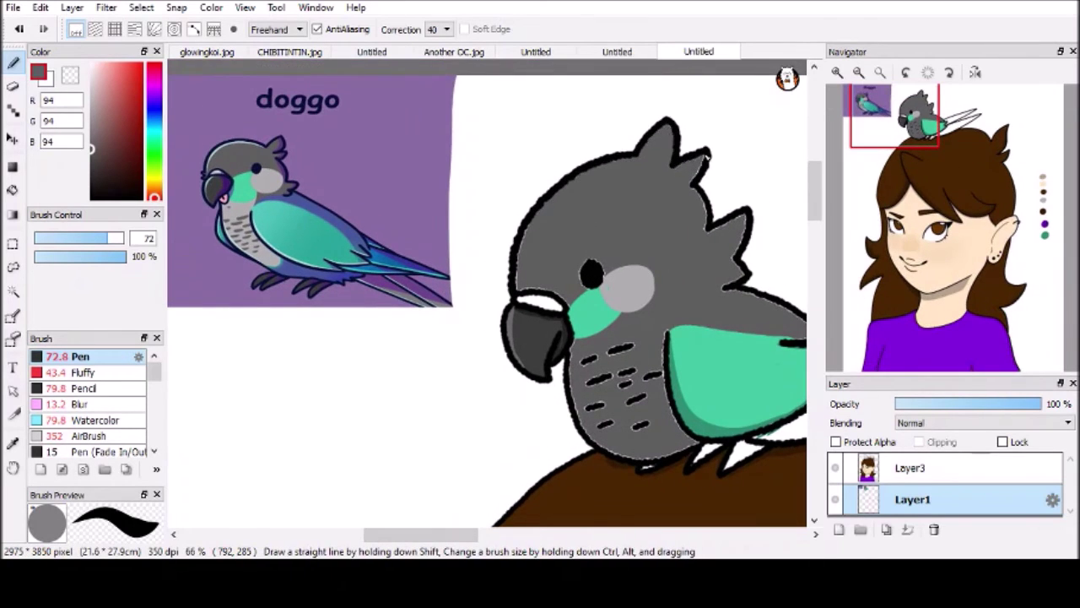
{"action": "mouse_move", "coordinate": [895, 115]}
{"action": "left_mouse_down"}
{"action": "mouse_move", "coordinate": [924, 156]}
{"action": "mouse_move", "coordinate": [895, 126]}
{"action": "mouse_move", "coordinate": [861, 120]}
{"action": "mouse_move", "coordinate": [904, 118]}
{"action": "left_mouse_up"}
{"action": "scroll", "coordinate": [894, 127], "scroll_direction": "up", "scroll_amount": 1}
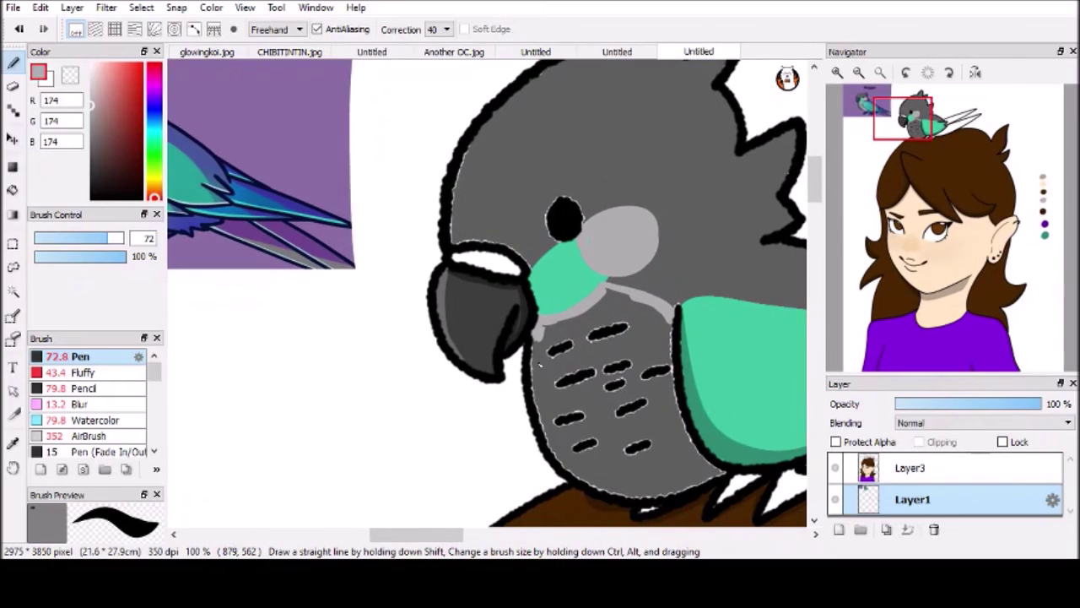
{"action": "mouse_move", "coordinate": [582, 331]}
{"action": "left_mouse_down"}
{"action": "mouse_move", "coordinate": [553, 374]}
{"action": "mouse_move", "coordinate": [569, 330]}
{"action": "mouse_move", "coordinate": [607, 340]}
{"action": "mouse_move", "coordinate": [607, 484]}
{"action": "mouse_move", "coordinate": [690, 454]}
{"action": "mouse_move", "coordinate": [647, 345]}
{"action": "mouse_move", "coordinate": [648, 416]}
{"action": "mouse_move", "coordinate": [697, 478]}
{"action": "mouse_move", "coordinate": [677, 485]}
{"action": "mouse_move", "coordinate": [633, 417]}
{"action": "left_mouse_up"}
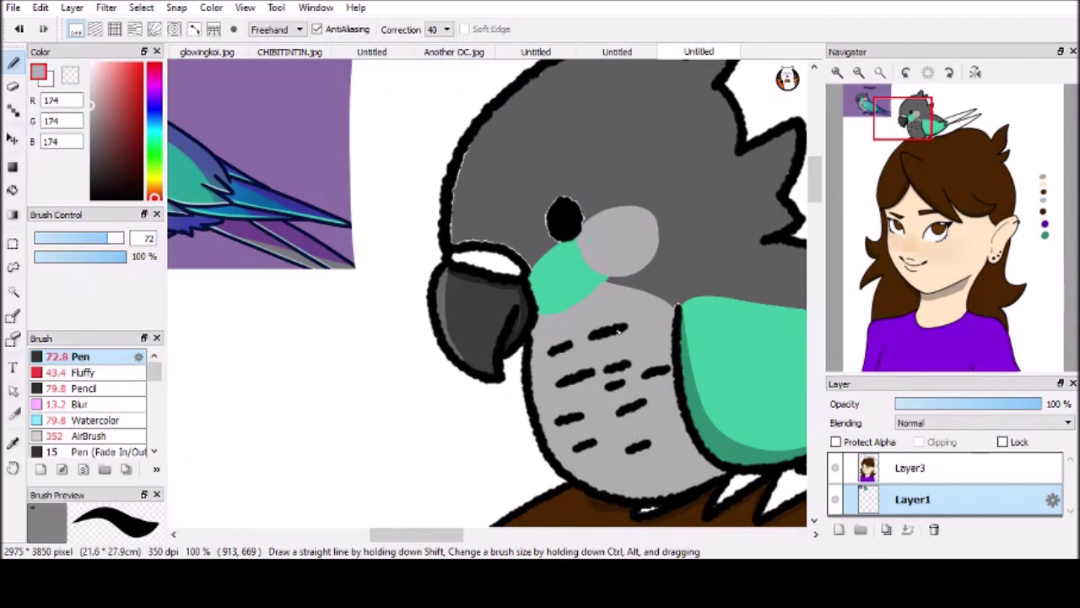
{"action": "left_click", "coordinate": [453, 237], "text": "alt"}
{"action": "mouse_move", "coordinate": [453, 237]}
{"action": "left_mouse_down"}
{"action": "mouse_move", "coordinate": [531, 263]}
{"action": "mouse_move", "coordinate": [584, 217]}
{"action": "left_mouse_up"}
- Sample a dark grey from the parrot reference and fill the bird's feet with it
{"action": "left_click_drag", "start_coordinate": [903, 119], "coordinate": [853, 107]}
{"action": "left_click", "coordinate": [667, 335], "text": "alt"}
{"action": "left_click", "coordinate": [667, 335], "text": "alt"}
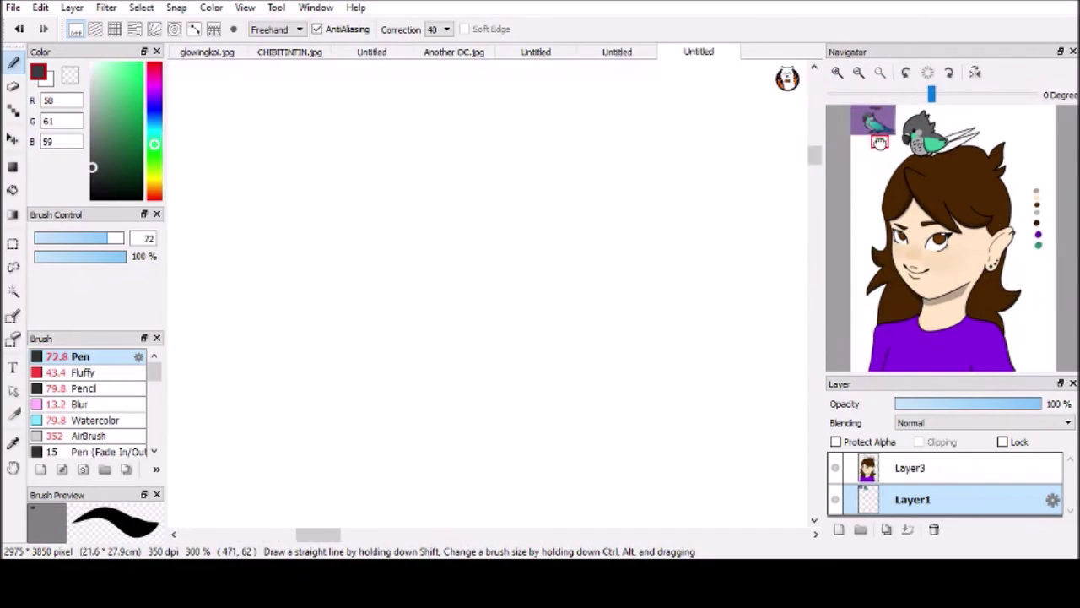
{"action": "scroll", "coordinate": [667, 336], "scroll_direction": "up", "scroll_amount": 3}
{"action": "left_click", "coordinate": [403, 261], "text": "alt"}
{"action": "scroll", "coordinate": [404, 262], "scroll_direction": "down", "scroll_amount": 3}
{"action": "mouse_move", "coordinate": [561, 329]}
{"action": "left_mouse_down"}
{"action": "mouse_move", "coordinate": [584, 293]}
{"action": "mouse_move", "coordinate": [506, 323]}
{"action": "mouse_move", "coordinate": [519, 316]}
{"action": "mouse_move", "coordinate": [439, 327]}
{"action": "left_mouse_up"}
- Fill the bird's underside and both tail feathers with the wing's green RGB 63, 199, 163
{"action": "left_click", "coordinate": [574, 253], "text": "alt"}
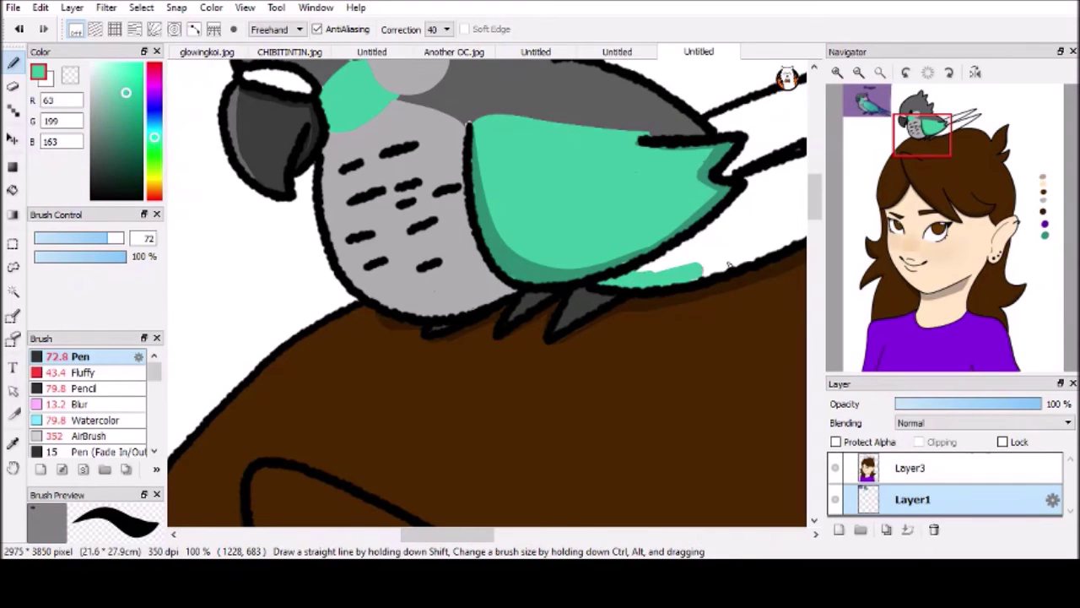
{"action": "left_click_drag", "start_coordinate": [667, 253], "coordinate": [329, 329]}
{"action": "left_click_drag", "start_coordinate": [388, 308], "coordinate": [326, 325]}
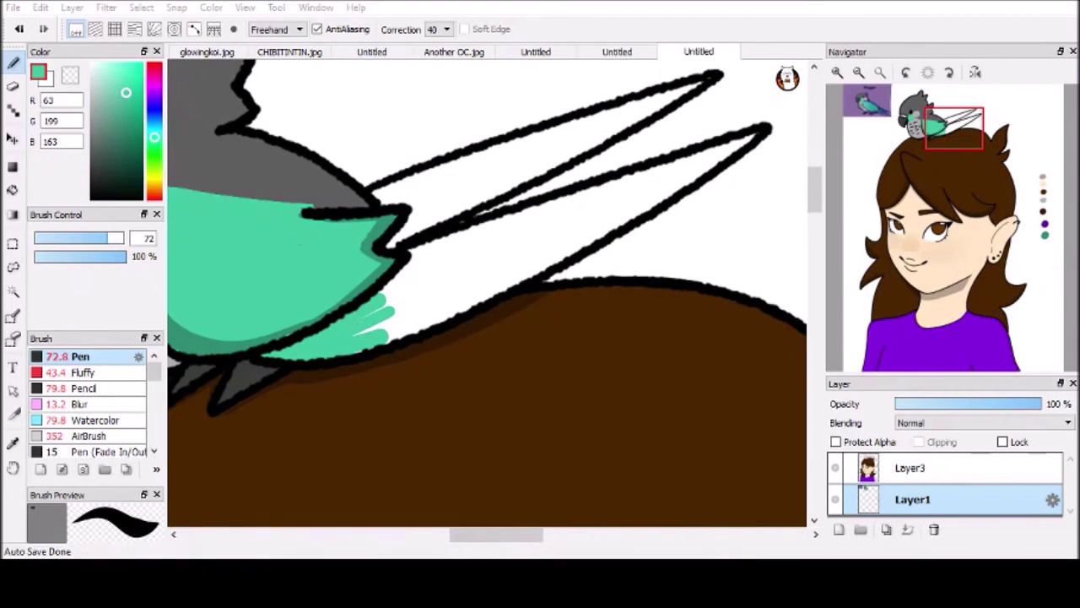
{"action": "left_click_drag", "start_coordinate": [384, 291], "coordinate": [620, 190]}
{"action": "mouse_move", "coordinate": [485, 263]}
{"action": "left_mouse_down"}
{"action": "mouse_move", "coordinate": [751, 136]}
{"action": "mouse_move", "coordinate": [607, 224]}
{"action": "left_mouse_up"}
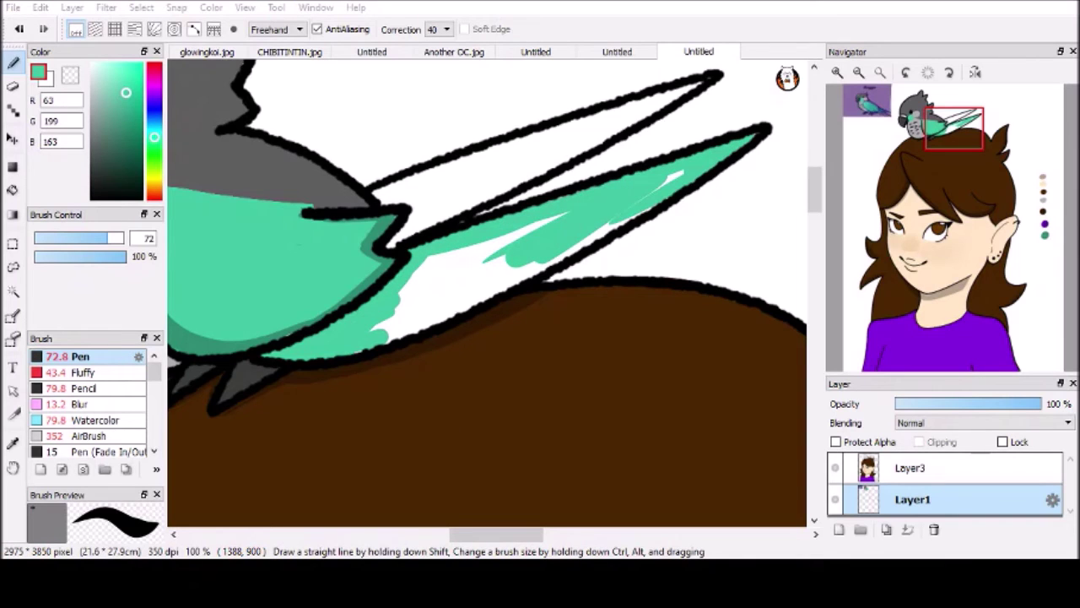
{"action": "mouse_move", "coordinate": [675, 182]}
{"action": "left_mouse_down"}
{"action": "mouse_move", "coordinate": [489, 244]}
{"action": "mouse_move", "coordinate": [380, 333]}
{"action": "left_mouse_up"}
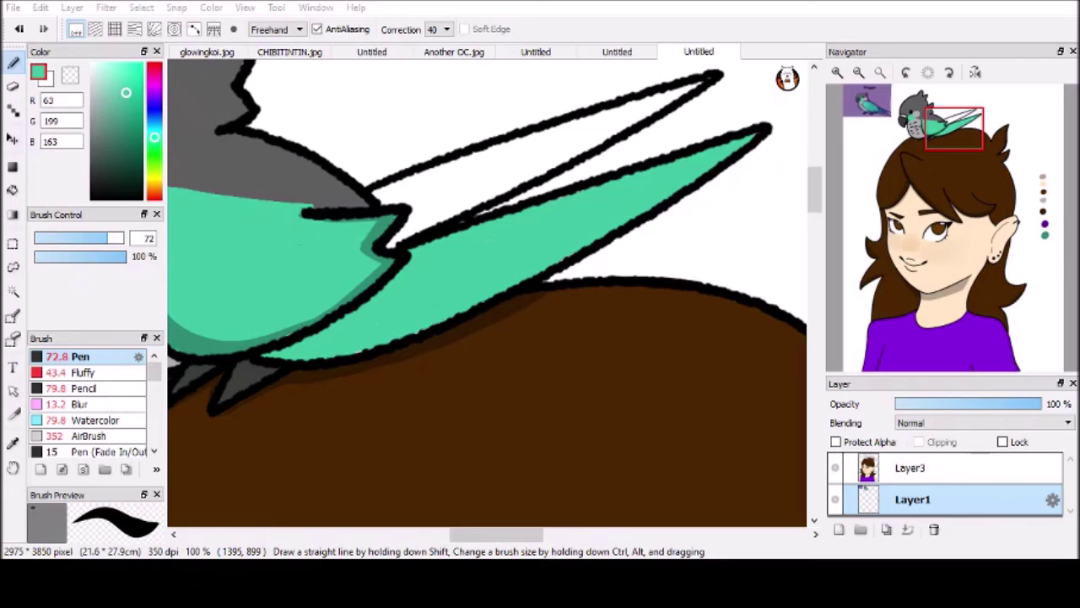
{"action": "mouse_move", "coordinate": [375, 198]}
{"action": "left_mouse_down"}
{"action": "mouse_move", "coordinate": [414, 203]}
{"action": "mouse_move", "coordinate": [692, 88]}
{"action": "mouse_move", "coordinate": [390, 193]}
{"action": "mouse_move", "coordinate": [523, 160]}
{"action": "left_mouse_up"}
- Shade the lower edges of both tail feathers and the area under the wing in RGB 44, 139, 114
{"action": "left_click", "coordinate": [126, 124]}
{"action": "mouse_move", "coordinate": [759, 135]}
{"action": "left_mouse_down"}
{"action": "mouse_move", "coordinate": [507, 287]}
{"action": "mouse_move", "coordinate": [377, 300]}
{"action": "left_mouse_up"}
{"action": "mouse_move", "coordinate": [286, 361]}
{"action": "left_mouse_down"}
{"action": "mouse_move", "coordinate": [388, 336]}
{"action": "mouse_move", "coordinate": [393, 249]}
{"action": "mouse_move", "coordinate": [488, 207]}
{"action": "mouse_move", "coordinate": [510, 169]}
{"action": "left_mouse_up"}
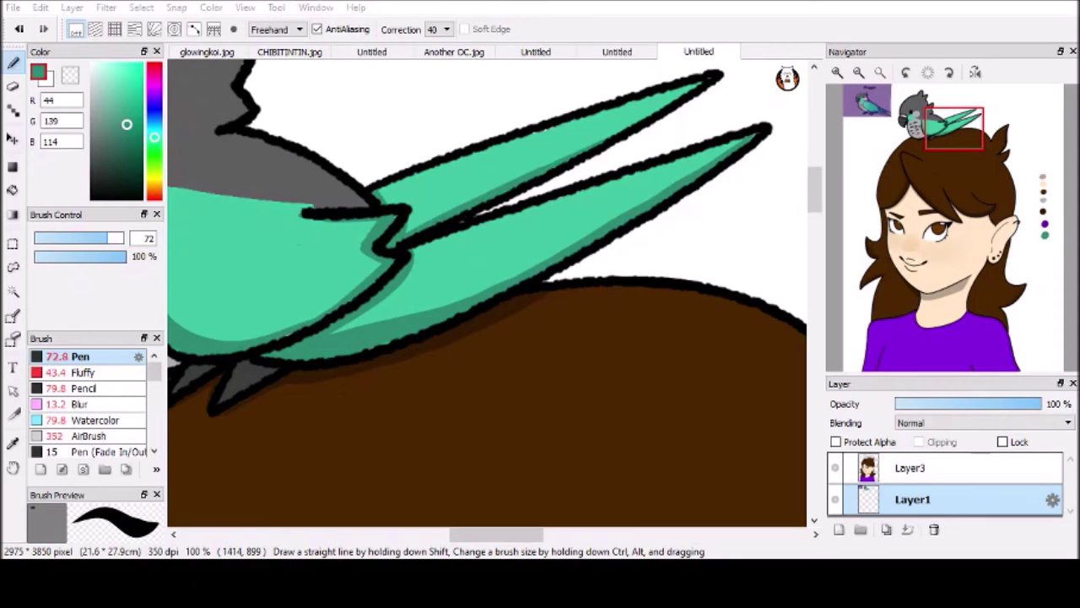
- Erase the column of colour swatches beside the girl on Layer1 with a size 1000 eraser
{"action": "scroll", "coordinate": [604, 372], "scroll_direction": "down", "scroll_amount": 5}
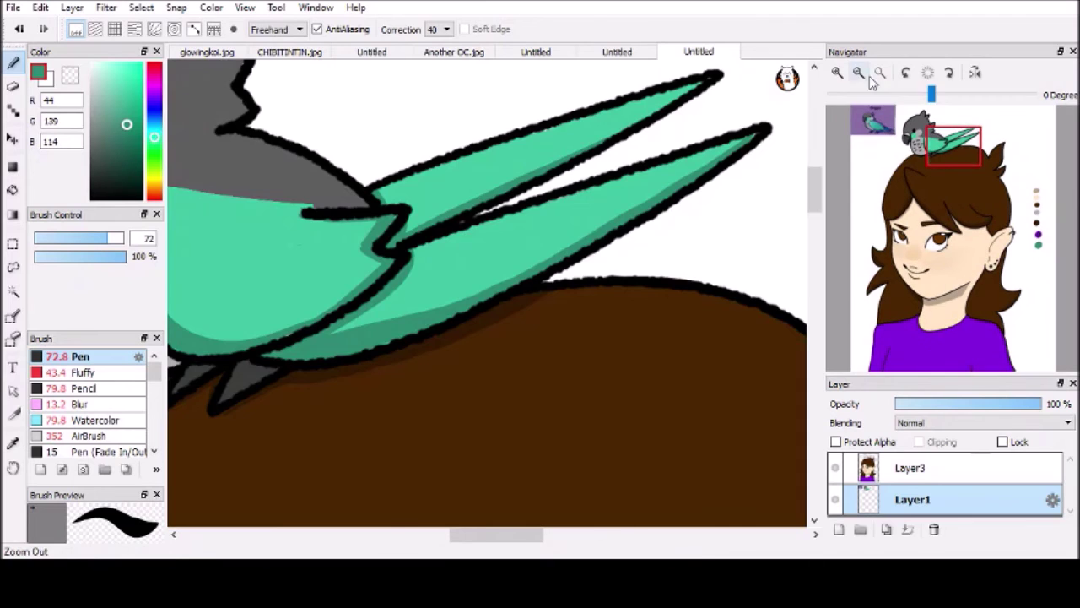
{"action": "key", "text": "e"}
{"action": "left_click", "coordinate": [940, 498]}
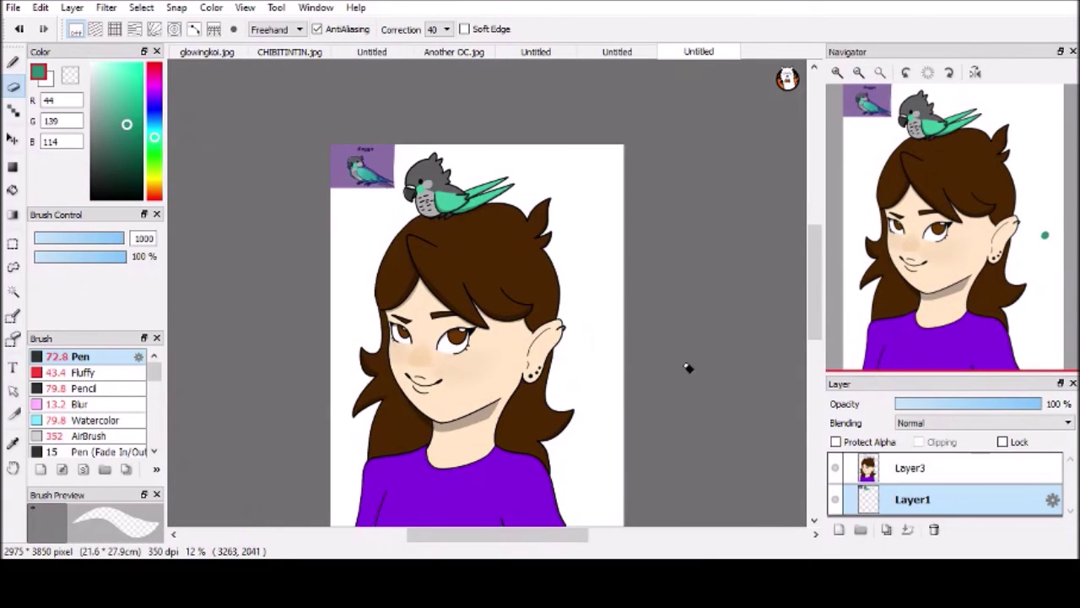
- Merge Layer3 down into Layer1 and erase the parrot reference picture
{"action": "left_click", "coordinate": [868, 473]}
{"action": "key", "text": "ctrl+e"}
{"action": "scroll", "coordinate": [918, 165], "scroll_direction": "up", "scroll_amount": 2}
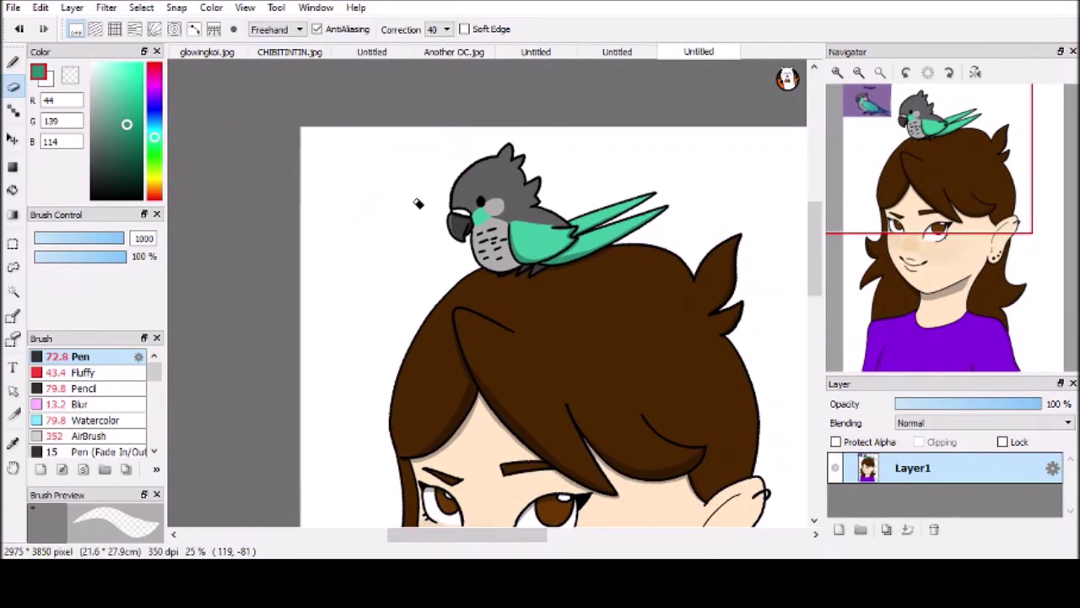
{"action": "left_click_drag", "start_coordinate": [918, 164], "coordinate": [981, 278]}
- Handwrite the artist's name in black with the Pen brush on the white area beside the girl's shoulder
{"action": "key", "text": "b"}
{"action": "left_click_drag", "start_coordinate": [502, 330], "coordinate": [546, 323]}
{"action": "left_click_drag", "start_coordinate": [524, 327], "coordinate": [527, 373]}
{"action": "left_click_drag", "start_coordinate": [517, 375], "coordinate": [550, 368]}
{"action": "left_click_drag", "start_coordinate": [548, 347], "coordinate": [569, 349]}
{"action": "left_click_drag", "start_coordinate": [572, 348], "coordinate": [574, 379]}
- Lasso the handwritten signature, move it slightly closer to the girl's shoulder and deselect it
{"action": "scroll", "coordinate": [586, 332], "scroll_direction": "up", "scroll_amount": 2}
{"action": "key", "text": "l"}
{"action": "mouse_move", "coordinate": [443, 456]}
{"action": "left_mouse_down"}
{"action": "mouse_move", "coordinate": [527, 275]}
{"action": "mouse_move", "coordinate": [443, 460]}
{"action": "left_mouse_up"}
{"action": "key", "text": "ctrl+t"}
{"action": "left_click_drag", "start_coordinate": [581, 344], "coordinate": [549, 344]}
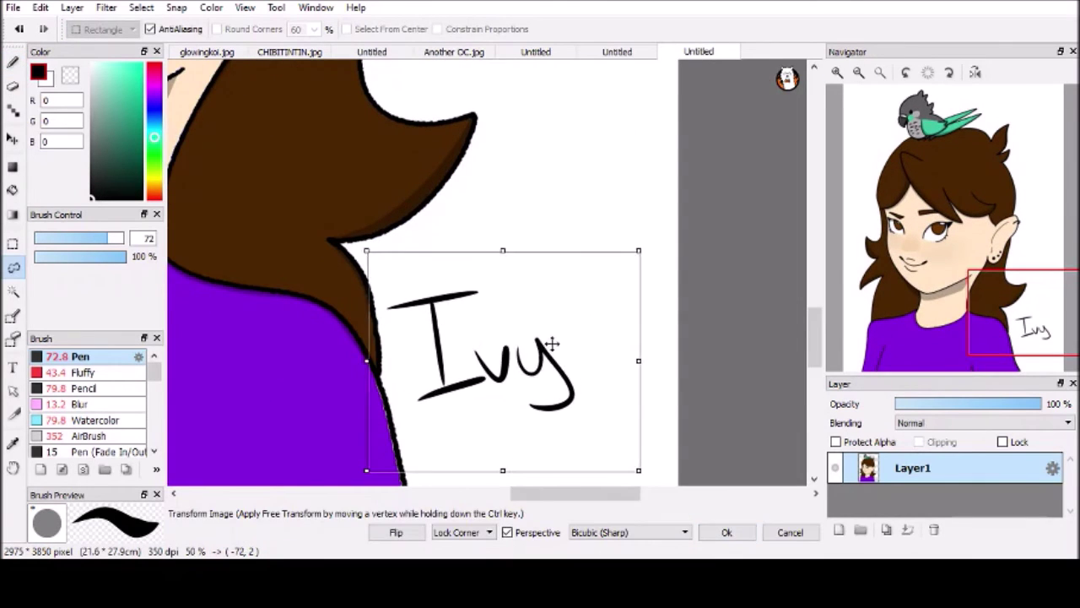
{"action": "key", "text": "Return"}
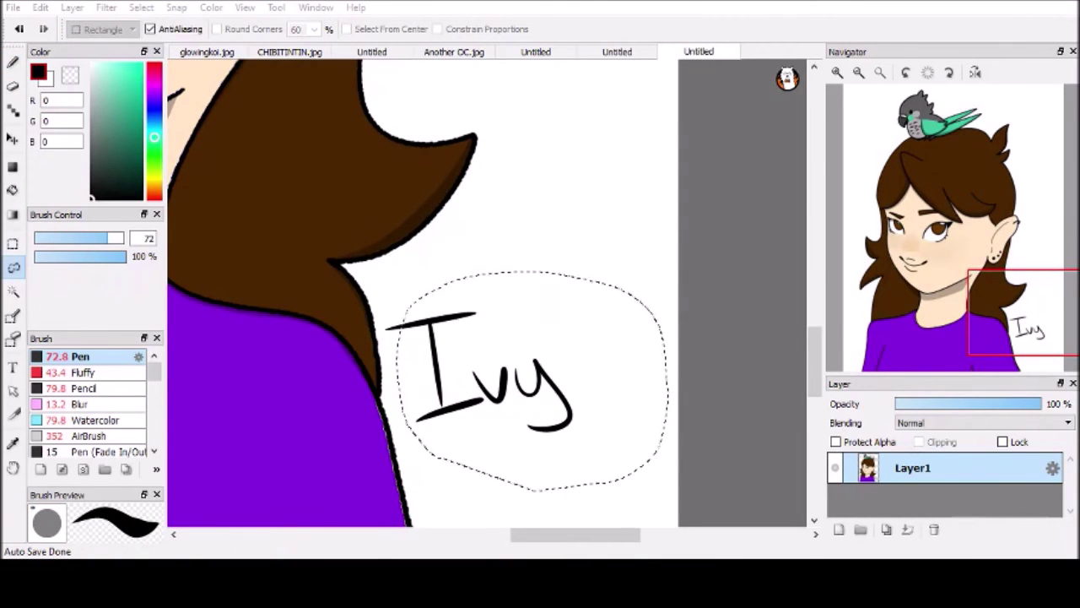
{"action": "key", "text": "ctrl+d"}
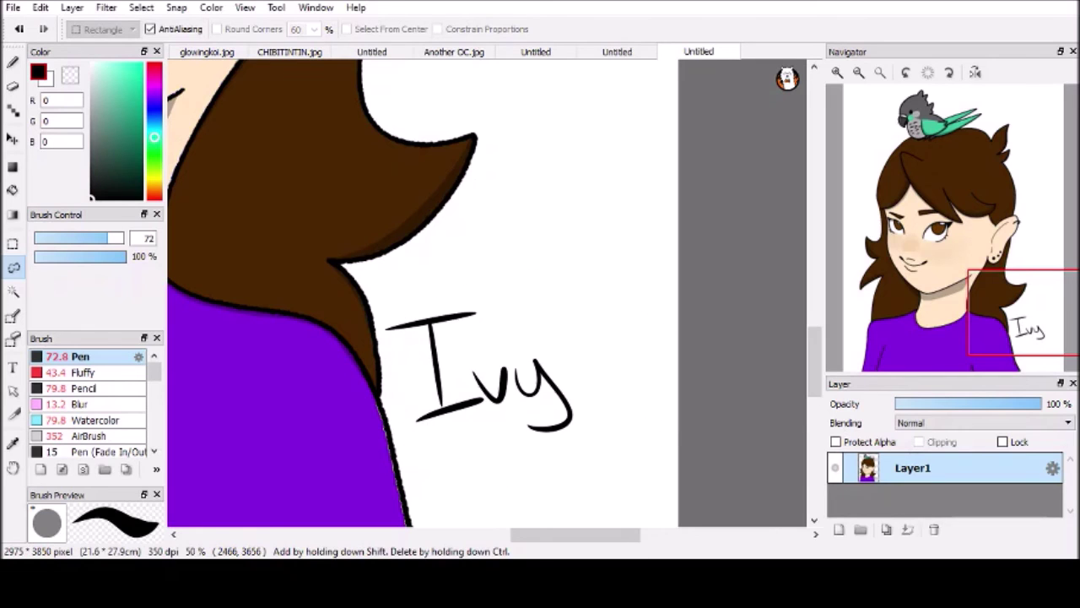
- Add the letters YT to the signature and underline it with a zigzag flourish
{"action": "key", "text": "b"}
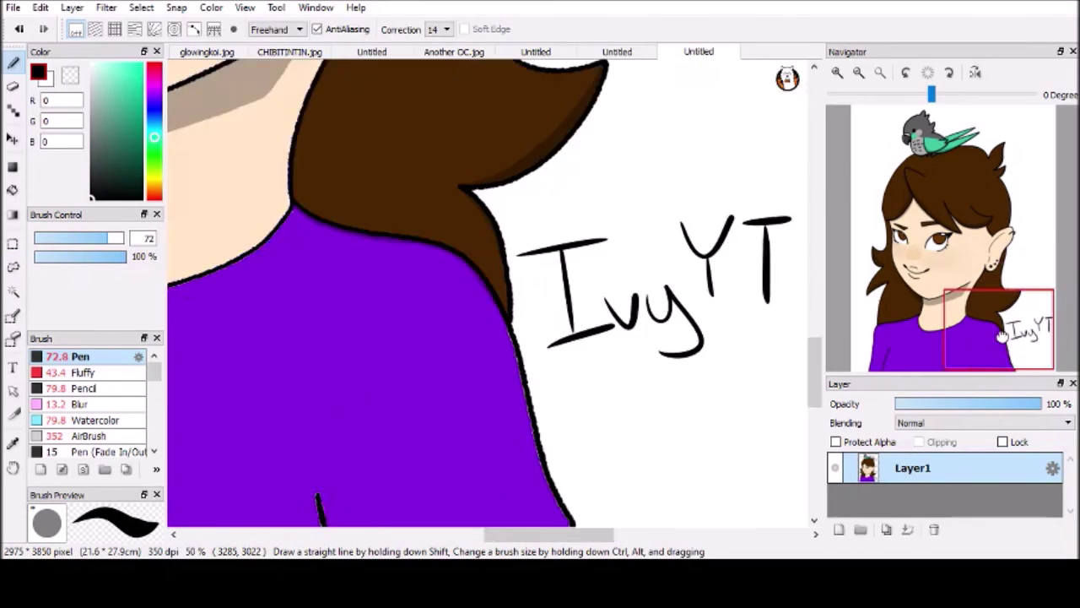
{"action": "left_click_drag", "start_coordinate": [625, 354], "coordinate": [759, 448]}
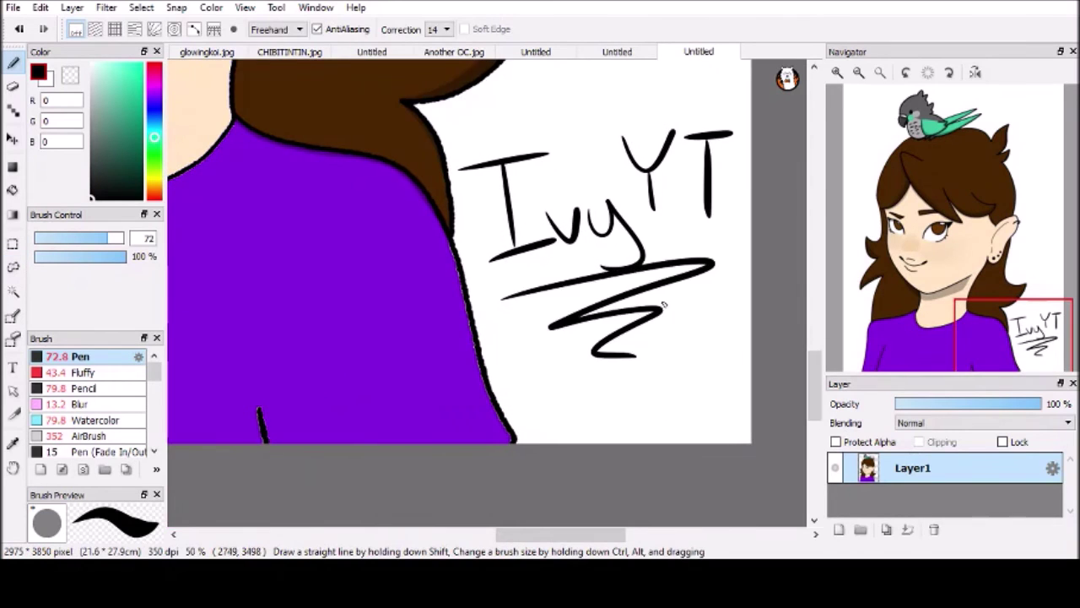
- Set the brush colour to pink RGB 255, 184, 184 and try a stroke on the girl's upper lip
{"action": "left_click", "coordinate": [858, 71]}
{"action": "left_click", "coordinate": [837, 72]}
{"action": "left_click_drag", "start_coordinate": [995, 127], "coordinate": [911, 253]}
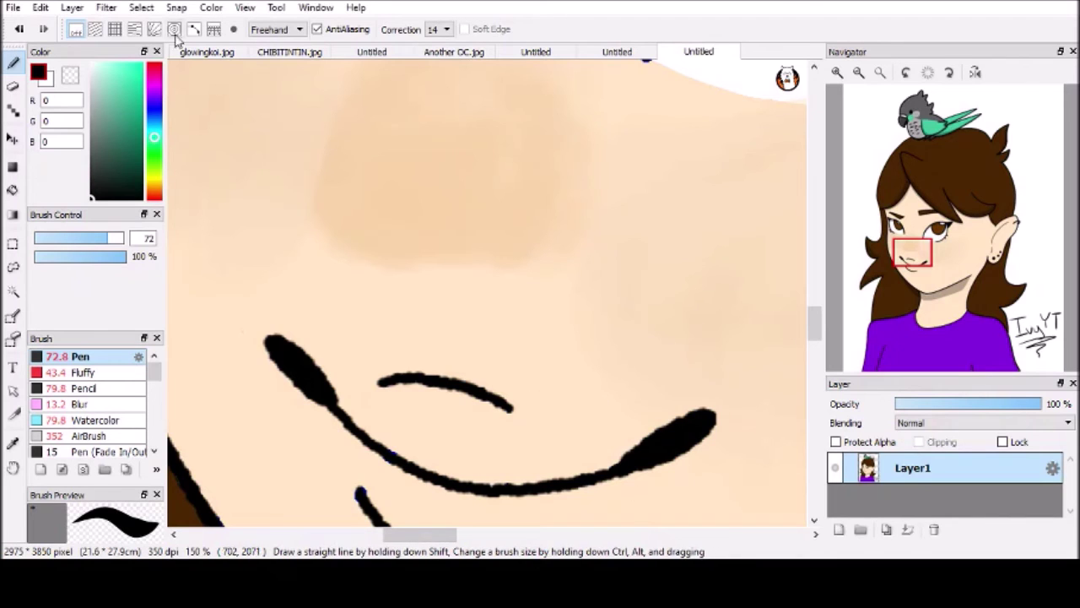
{"action": "left_click", "coordinate": [155, 64]}
{"action": "left_click", "coordinate": [108, 62]}
{"action": "left_click", "coordinate": [105, 62]}
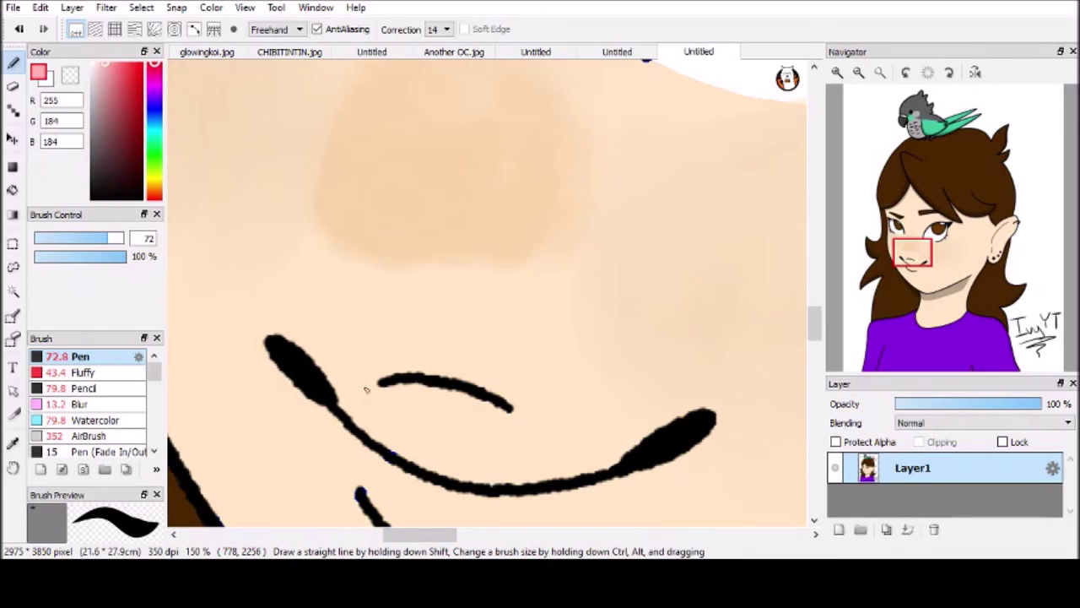
{"action": "mouse_move", "coordinate": [348, 414]}
{"action": "left_mouse_down"}
{"action": "mouse_move", "coordinate": [418, 394]}
{"action": "mouse_move", "coordinate": [443, 403]}
{"action": "left_mouse_up"}
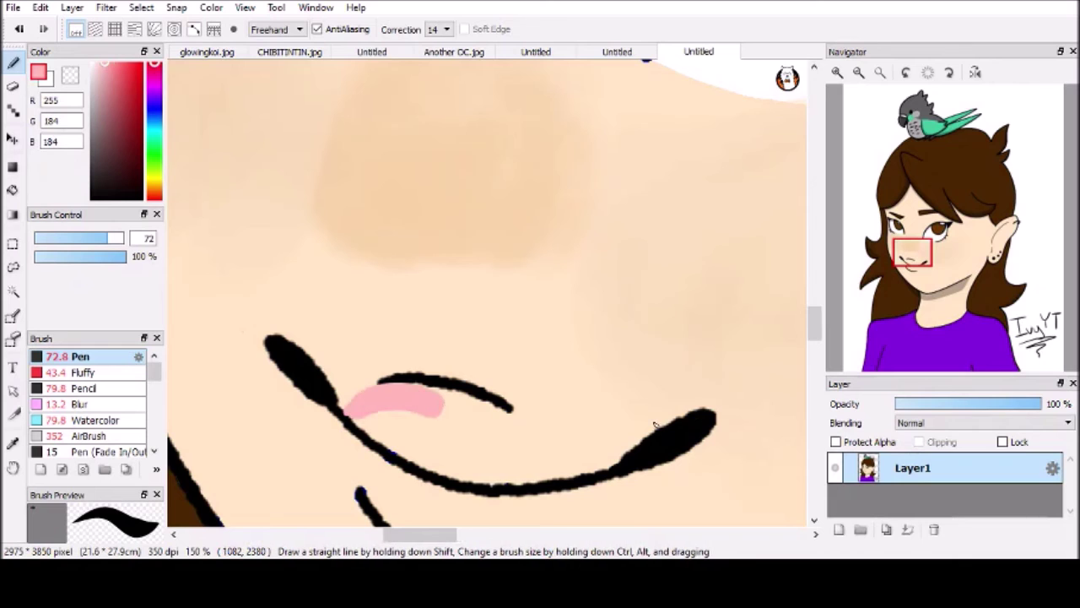
{"action": "key", "text": "ctrl+z"}
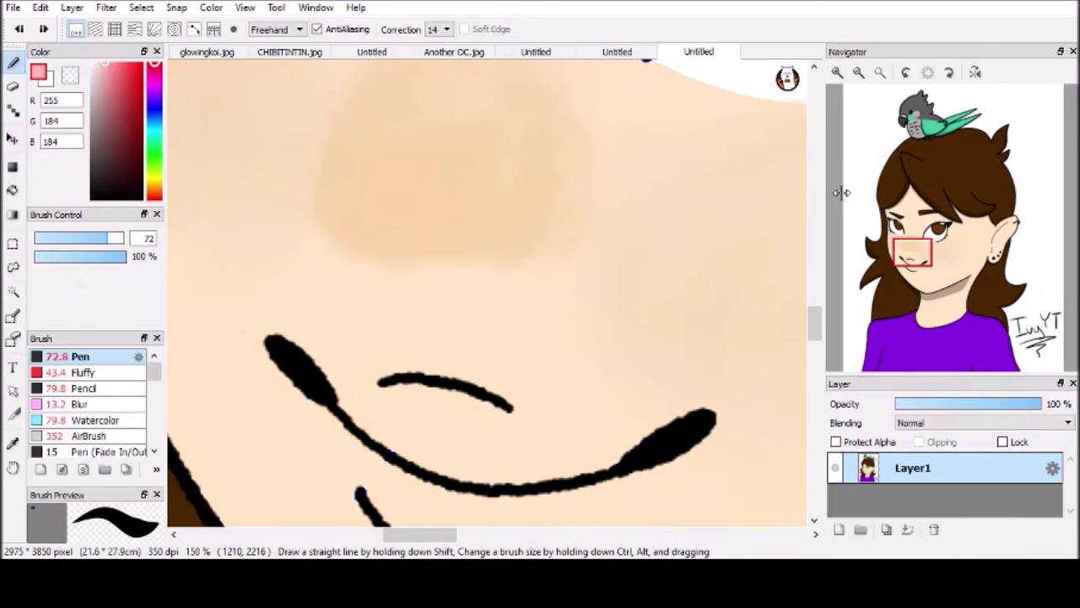
- Paint a pink RGB 255, 184, 184 band along the underside of the upper lip line
{"action": "left_click", "coordinate": [860, 73]}
{"action": "scroll", "coordinate": [487, 291], "scroll_direction": "down", "scroll_amount": 3}
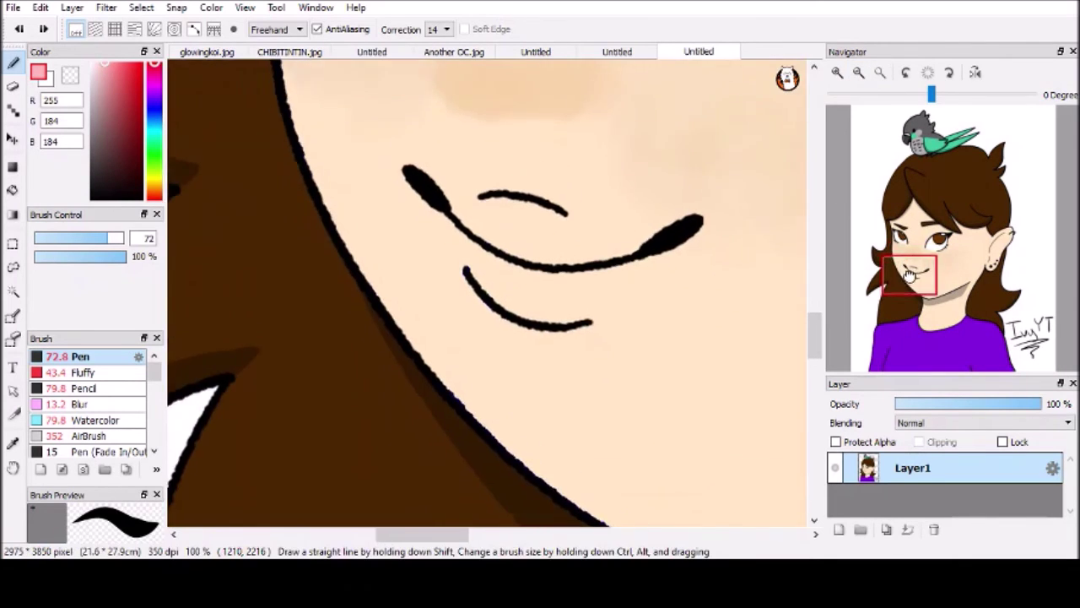
{"action": "left_click", "coordinate": [838, 73]}
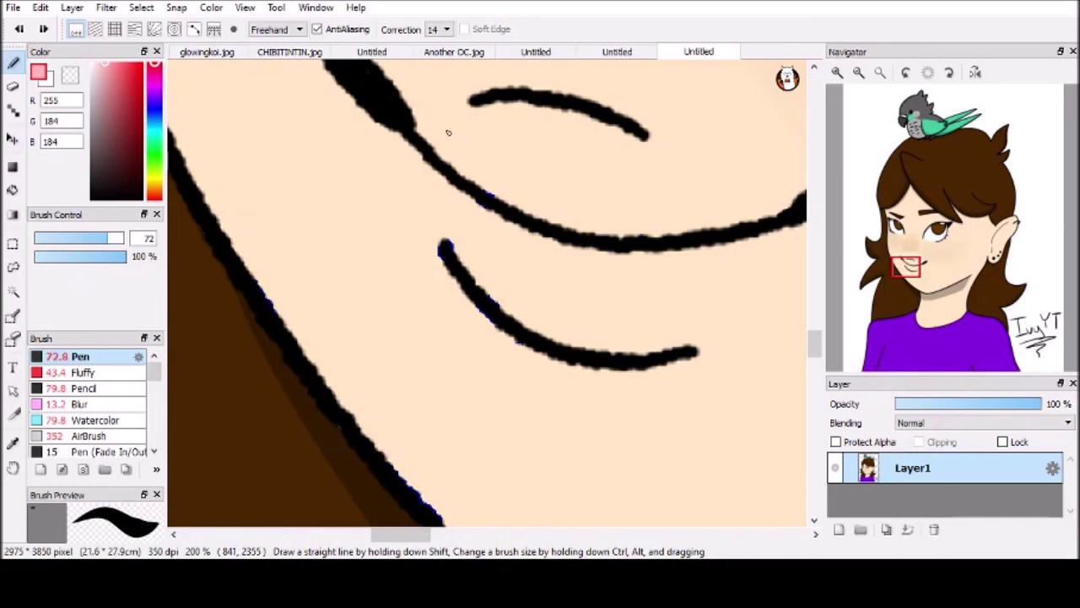
{"action": "mouse_move", "coordinate": [436, 145]}
{"action": "left_mouse_down"}
{"action": "mouse_move", "coordinate": [460, 131]}
{"action": "mouse_move", "coordinate": [448, 130]}
{"action": "mouse_move", "coordinate": [437, 140]}
{"action": "mouse_move", "coordinate": [509, 118]}
{"action": "mouse_move", "coordinate": [449, 129]}
{"action": "mouse_move", "coordinate": [543, 126]}
{"action": "mouse_move", "coordinate": [474, 117]}
{"action": "mouse_move", "coordinate": [568, 143]}
{"action": "left_mouse_up"}
{"action": "left_click_drag", "start_coordinate": [503, 108], "coordinate": [652, 171]}
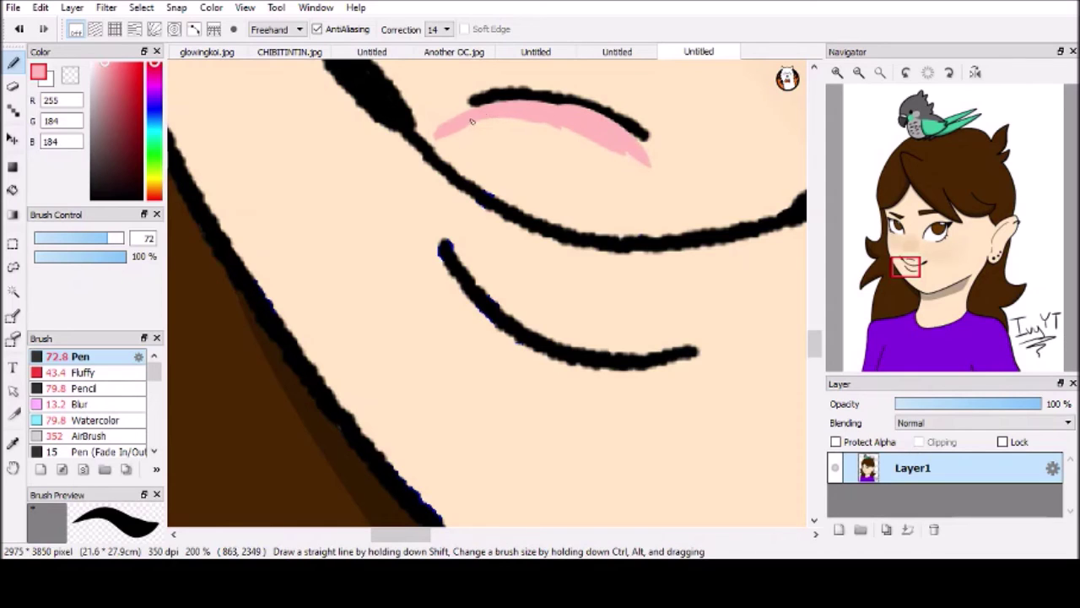
{"action": "left_click", "coordinate": [602, 53]}
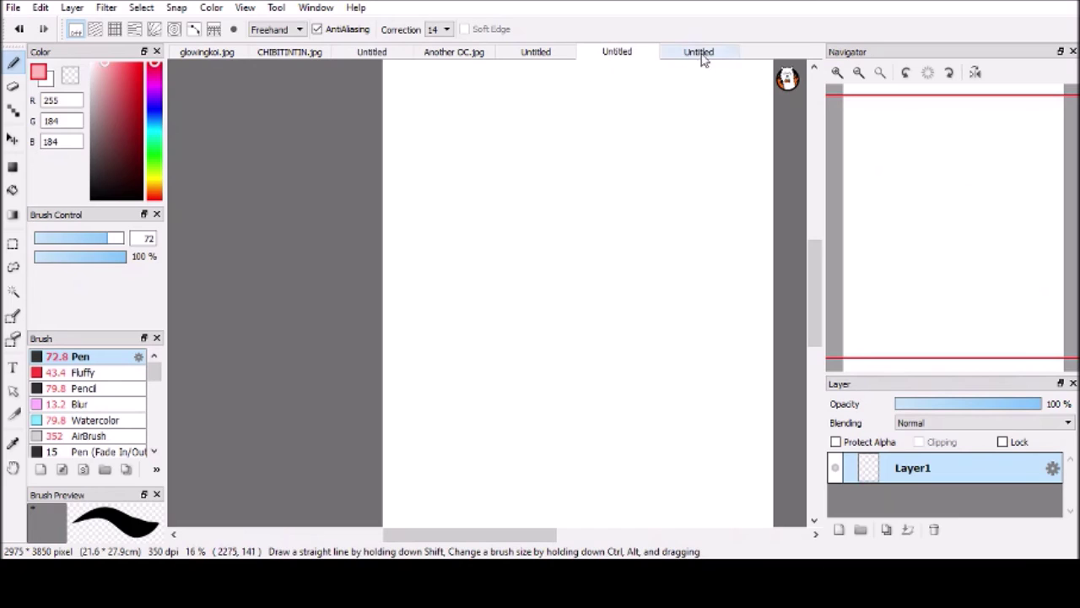
{"action": "left_click", "coordinate": [700, 53]}
- Close the upper lip's pink outline along the mouth line and fill the shape with the same pink
{"action": "left_click_drag", "start_coordinate": [435, 148], "coordinate": [497, 211]}
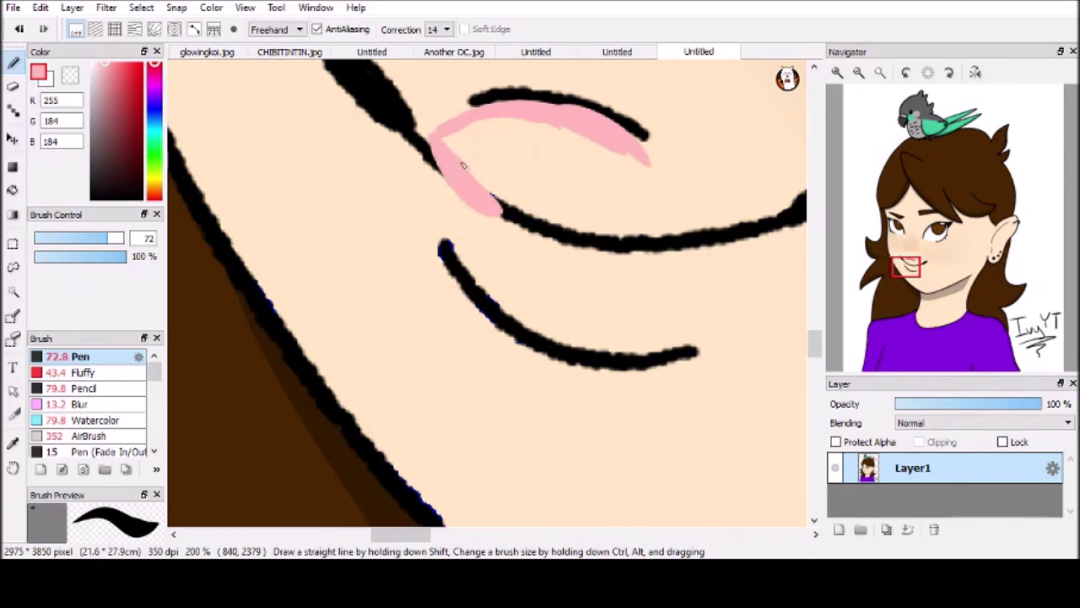
{"action": "key", "text": "ctrl+z"}
{"action": "mouse_move", "coordinate": [477, 177]}
{"action": "left_mouse_down"}
{"action": "mouse_move", "coordinate": [554, 218]}
{"action": "mouse_move", "coordinate": [504, 191]}
{"action": "mouse_move", "coordinate": [609, 229]}
{"action": "mouse_move", "coordinate": [545, 213]}
{"action": "mouse_move", "coordinate": [648, 224]}
{"action": "left_mouse_up"}
{"action": "mouse_move", "coordinate": [637, 148]}
{"action": "left_mouse_down"}
{"action": "mouse_move", "coordinate": [667, 207]}
{"action": "mouse_move", "coordinate": [621, 134]}
{"action": "mouse_move", "coordinate": [679, 224]}
{"action": "mouse_move", "coordinate": [642, 235]}
{"action": "mouse_move", "coordinate": [679, 234]}
{"action": "left_mouse_up"}
{"action": "key", "text": "ctrl+z"}
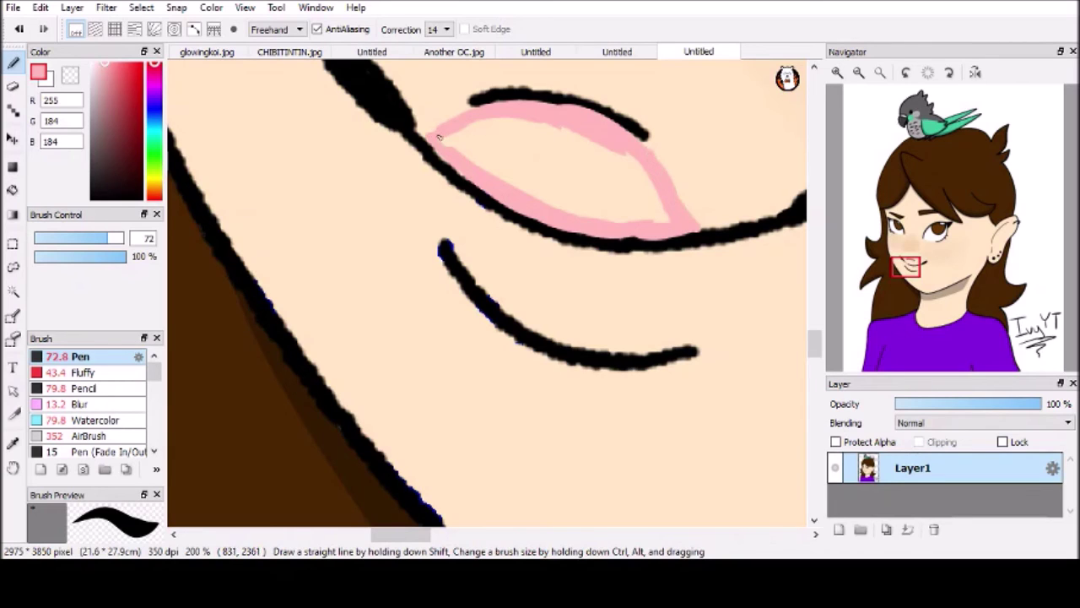
{"action": "mouse_move", "coordinate": [454, 159]}
{"action": "left_mouse_down"}
{"action": "mouse_move", "coordinate": [495, 118]}
{"action": "mouse_move", "coordinate": [540, 169]}
{"action": "mouse_move", "coordinate": [536, 129]}
{"action": "mouse_move", "coordinate": [651, 212]}
{"action": "mouse_move", "coordinate": [579, 196]}
{"action": "left_mouse_up"}
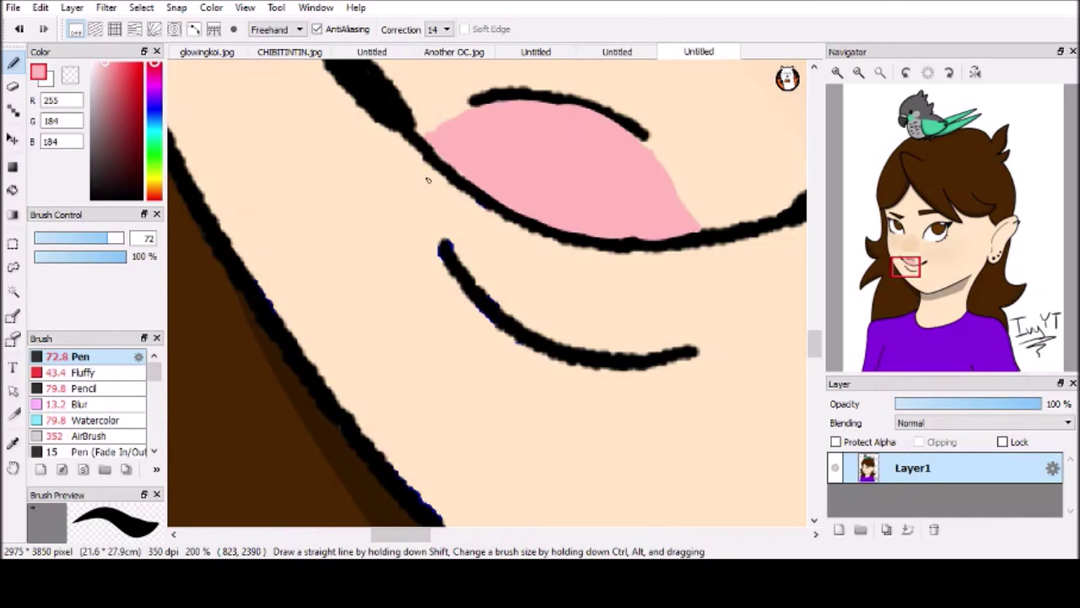
- Outline the lower lip in pink RGB 255, 184, 184 between the mouth line and the chin-side line and fill it
{"action": "mouse_move", "coordinate": [432, 175]}
{"action": "left_mouse_down"}
{"action": "mouse_move", "coordinate": [475, 275]}
{"action": "mouse_move", "coordinate": [441, 209]}
{"action": "mouse_move", "coordinate": [491, 287]}
{"action": "mouse_move", "coordinate": [528, 318]}
{"action": "mouse_move", "coordinate": [508, 301]}
{"action": "mouse_move", "coordinate": [588, 342]}
{"action": "mouse_move", "coordinate": [508, 312]}
{"action": "mouse_move", "coordinate": [625, 353]}
{"action": "mouse_move", "coordinate": [677, 342]}
{"action": "mouse_move", "coordinate": [613, 347]}
{"action": "mouse_move", "coordinate": [689, 342]}
{"action": "mouse_move", "coordinate": [733, 257]}
{"action": "mouse_move", "coordinate": [677, 335]}
{"action": "mouse_move", "coordinate": [737, 246]}
{"action": "mouse_move", "coordinate": [594, 257]}
{"action": "left_mouse_up"}
{"action": "key", "text": "ctrl+z"}
{"action": "mouse_move", "coordinate": [433, 175]}
{"action": "left_mouse_down"}
{"action": "mouse_move", "coordinate": [525, 243]}
{"action": "mouse_move", "coordinate": [467, 205]}
{"action": "mouse_move", "coordinate": [586, 252]}
{"action": "mouse_move", "coordinate": [535, 243]}
{"action": "mouse_move", "coordinate": [566, 250]}
{"action": "left_mouse_up"}
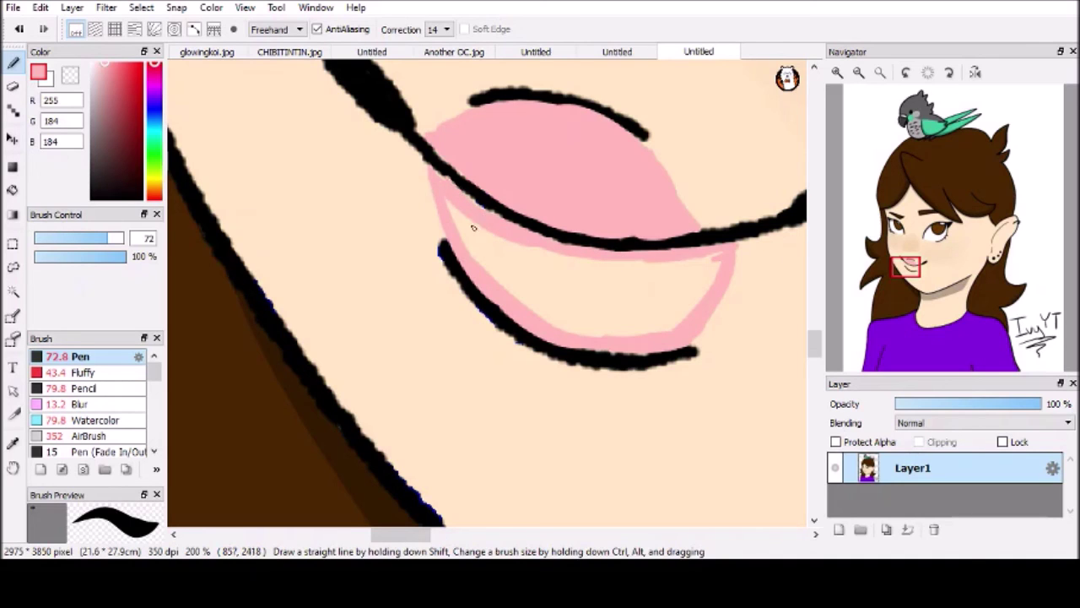
{"action": "mouse_move", "coordinate": [463, 221]}
{"action": "left_mouse_down"}
{"action": "mouse_move", "coordinate": [538, 300]}
{"action": "mouse_move", "coordinate": [619, 308]}
{"action": "mouse_move", "coordinate": [618, 278]}
{"action": "mouse_move", "coordinate": [687, 269]}
{"action": "mouse_move", "coordinate": [692, 297]}
{"action": "mouse_move", "coordinate": [676, 312]}
{"action": "mouse_move", "coordinate": [615, 299]}
{"action": "mouse_move", "coordinate": [677, 298]}
{"action": "mouse_move", "coordinate": [659, 306]}
{"action": "mouse_move", "coordinate": [667, 322]}
{"action": "mouse_move", "coordinate": [606, 327]}
{"action": "left_mouse_up"}
- Widen the upper lip's outer corner with pink strokes so it reaches further along the mouth line
{"action": "left_click", "coordinate": [858, 73]}
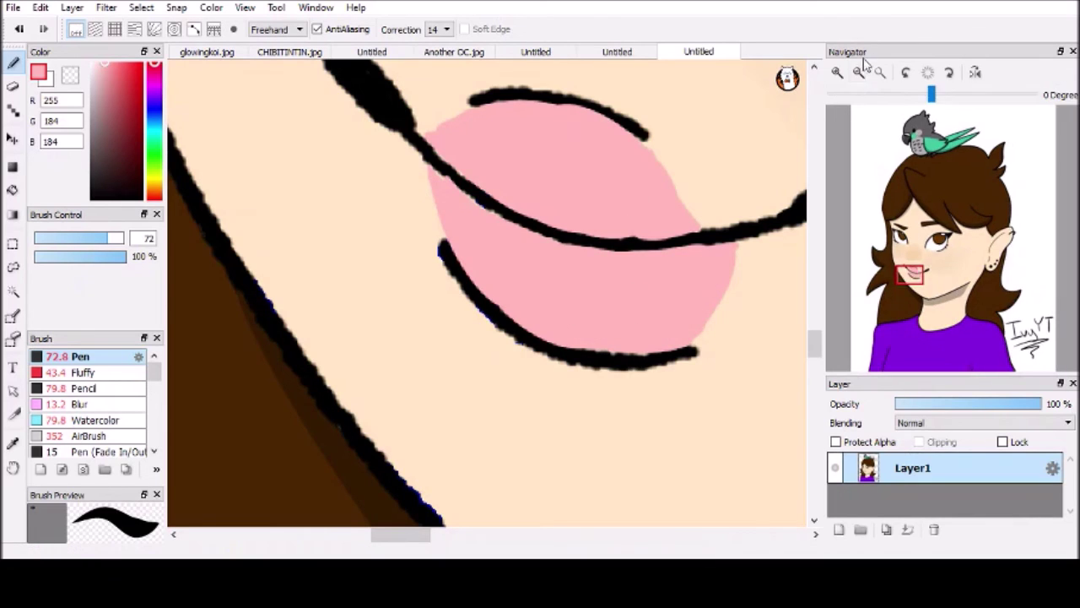
{"action": "left_click", "coordinate": [858, 73]}
{"action": "left_click", "coordinate": [858, 73]}
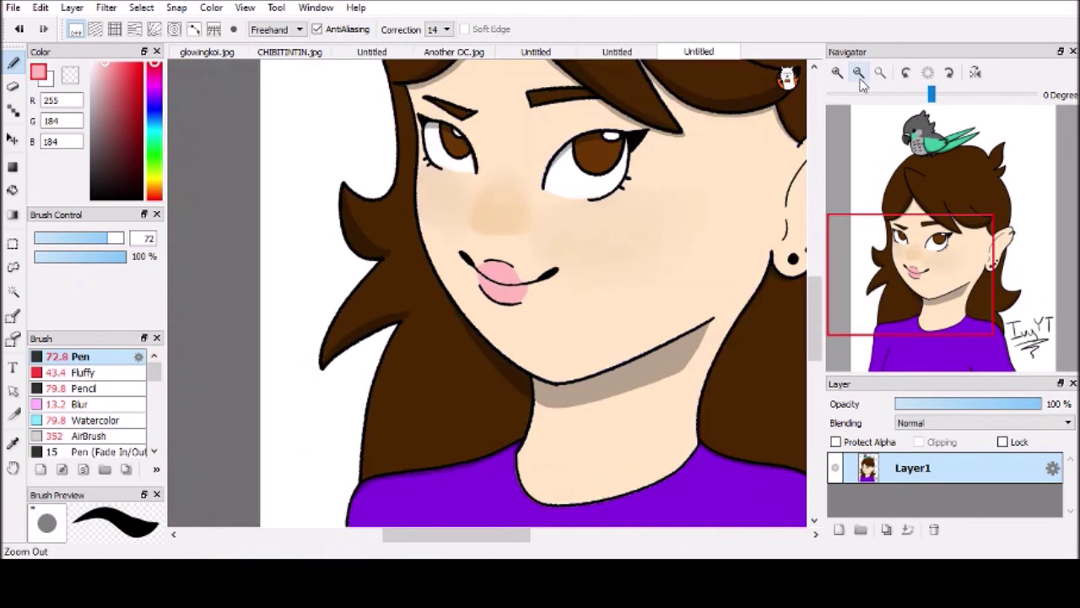
{"action": "left_click", "coordinate": [838, 73]}
{"action": "left_click", "coordinate": [838, 73]}
{"action": "left_click", "coordinate": [838, 72]}
{"action": "left_click", "coordinate": [838, 73]}
{"action": "left_click", "coordinate": [838, 73]}
{"action": "left_click", "coordinate": [838, 72]}
{"action": "left_click_drag", "start_coordinate": [920, 249], "coordinate": [856, 253]}
{"action": "left_click_drag", "start_coordinate": [709, 152], "coordinate": [744, 205]}
{"action": "left_click_drag", "start_coordinate": [705, 146], "coordinate": [759, 213]}
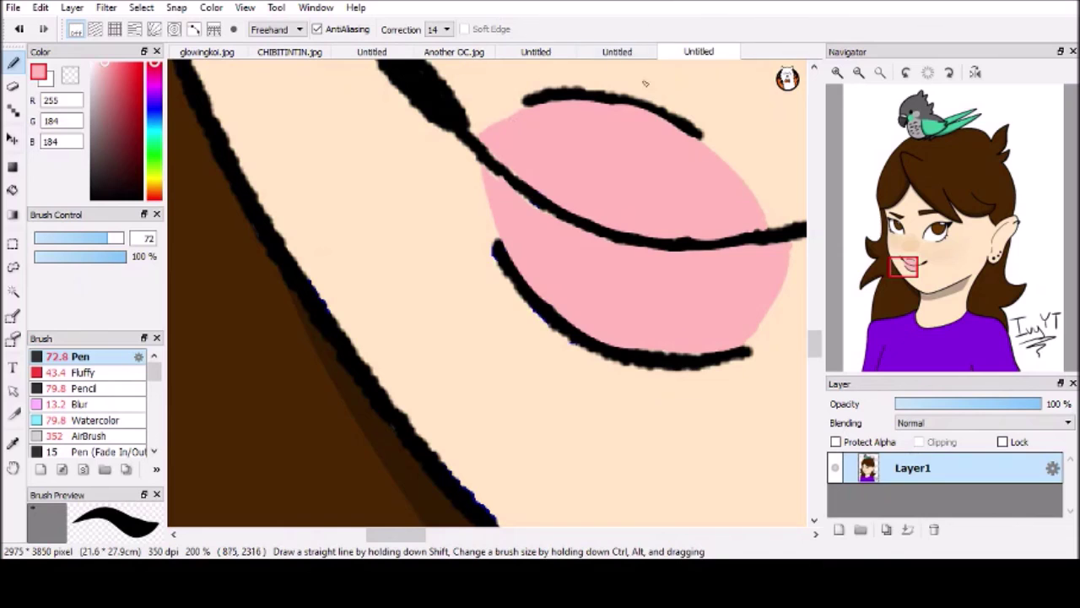
- Thicken the upper lip line, mouth line and lower lip line in black with the size 43 Fluffy brush
{"action": "left_click", "coordinate": [108, 199]}
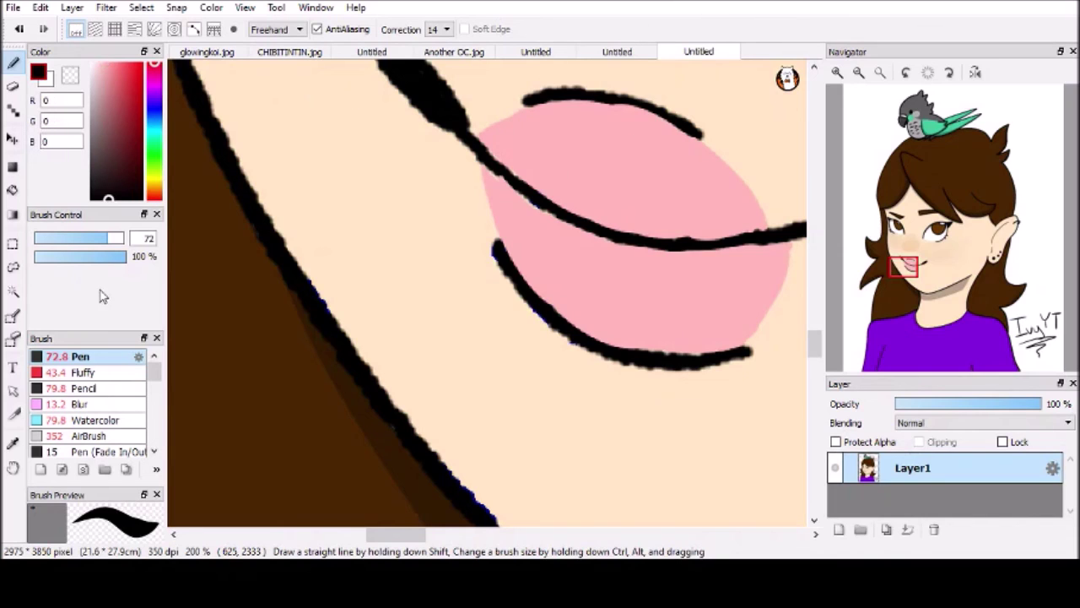
{"action": "left_click", "coordinate": [84, 372]}
{"action": "mouse_move", "coordinate": [545, 103]}
{"action": "left_mouse_down"}
{"action": "mouse_move", "coordinate": [500, 120]}
{"action": "mouse_move", "coordinate": [630, 101]}
{"action": "mouse_move", "coordinate": [731, 167]}
{"action": "left_mouse_up"}
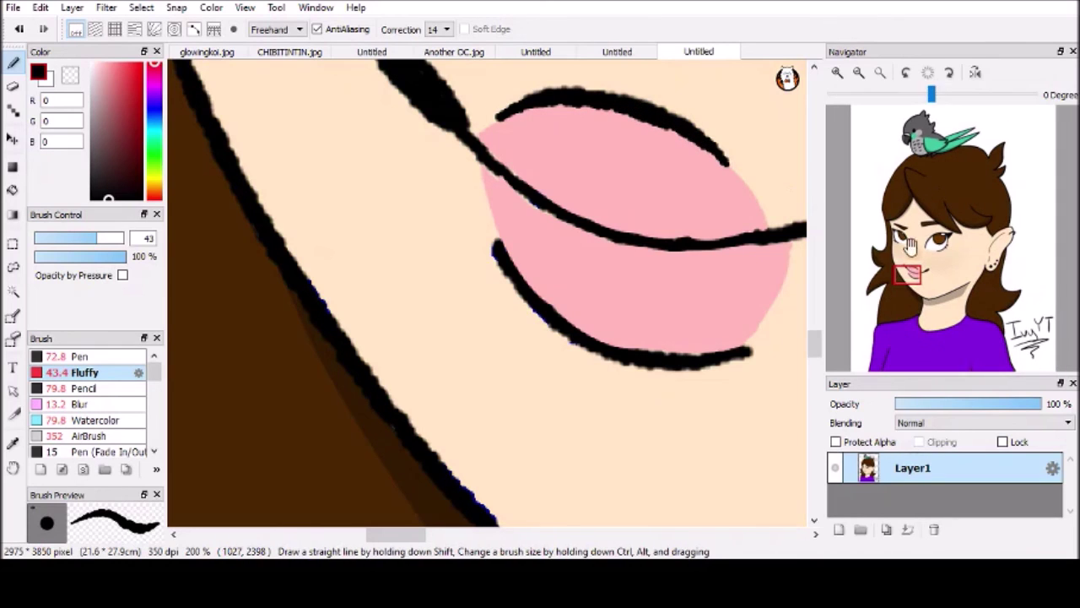
{"action": "mouse_move", "coordinate": [553, 212]}
{"action": "left_mouse_down"}
{"action": "mouse_move", "coordinate": [604, 239]}
{"action": "mouse_move", "coordinate": [763, 248]}
{"action": "left_mouse_up"}
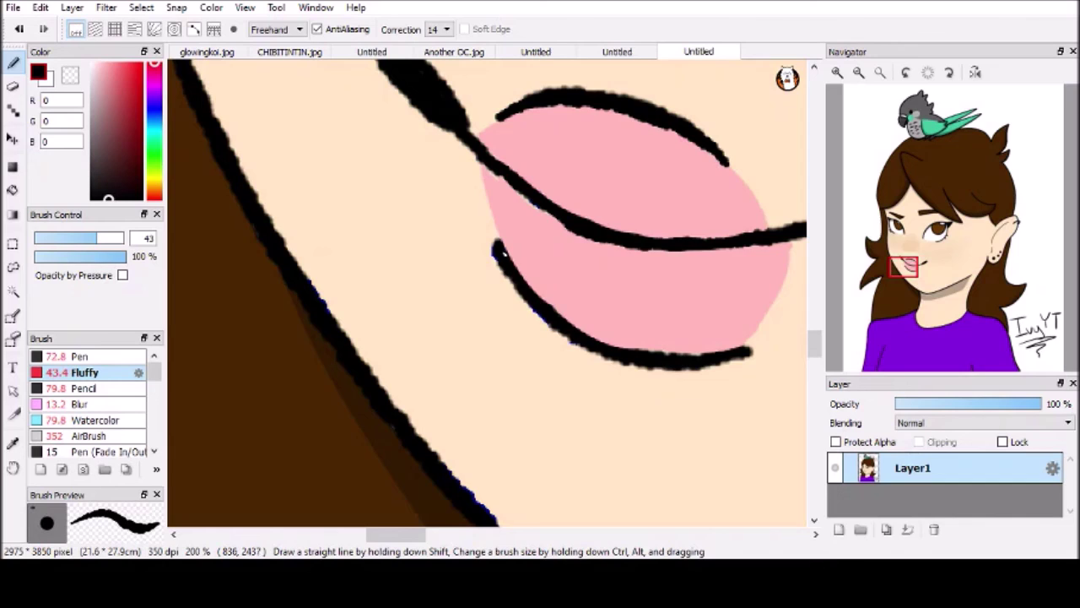
{"action": "mouse_move", "coordinate": [557, 318]}
{"action": "left_mouse_down"}
{"action": "mouse_move", "coordinate": [607, 346]}
{"action": "mouse_move", "coordinate": [711, 361]}
{"action": "left_mouse_up"}
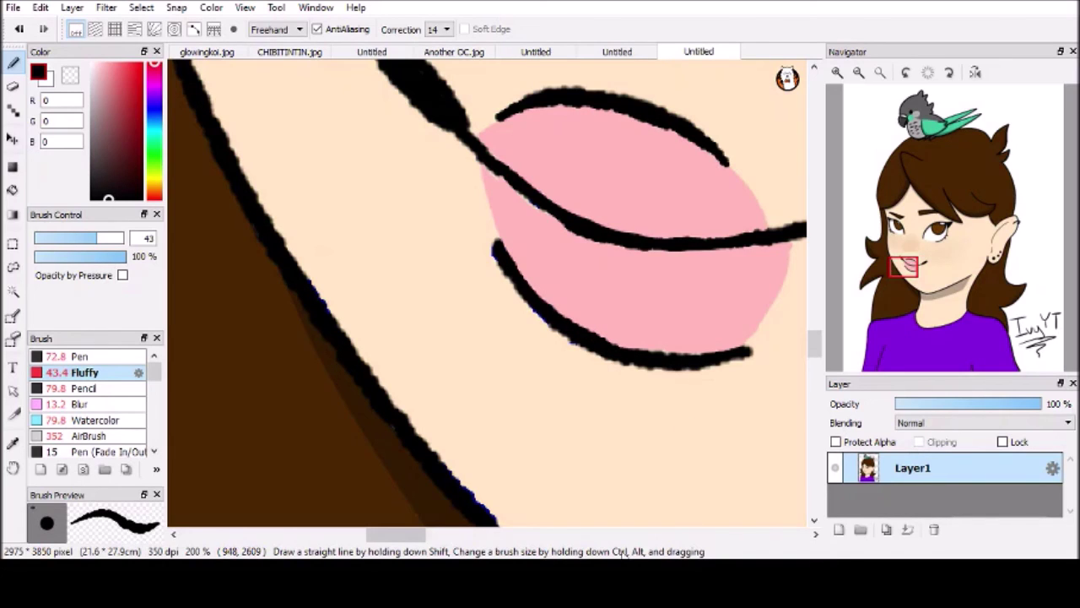